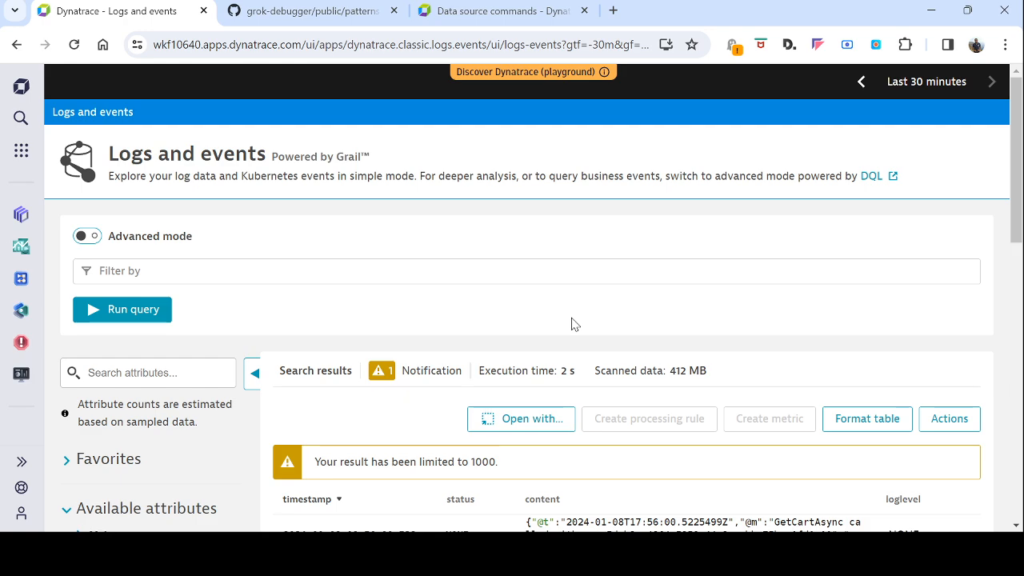
# Filter the logs by process.technology Nginx and run the query
pyautogui.scroll(-3, 604, 349)
pyautogui.scroll(2, 676, 423)
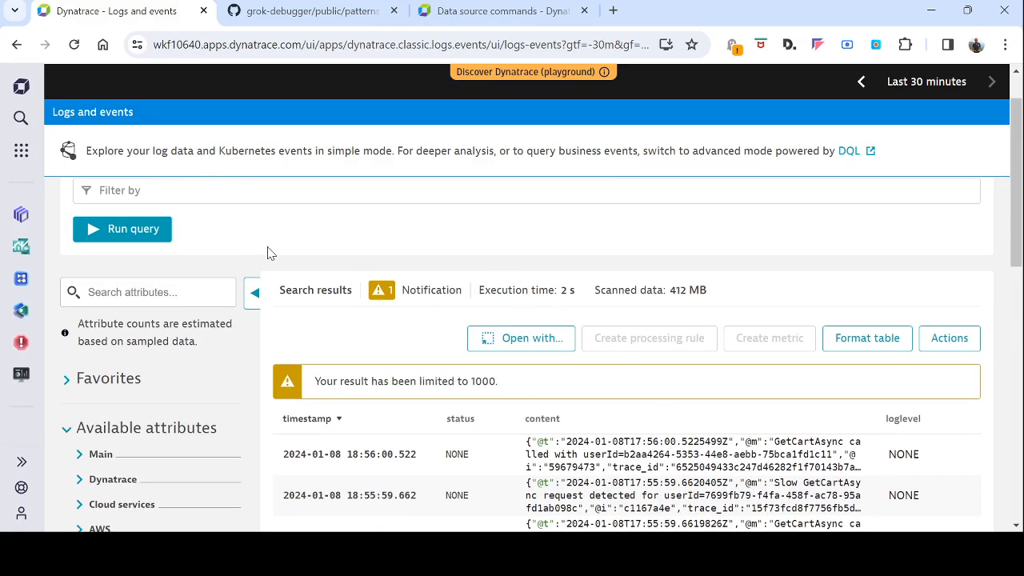
pyautogui.scroll(2, 268, 253)
pyautogui.click(162, 269)
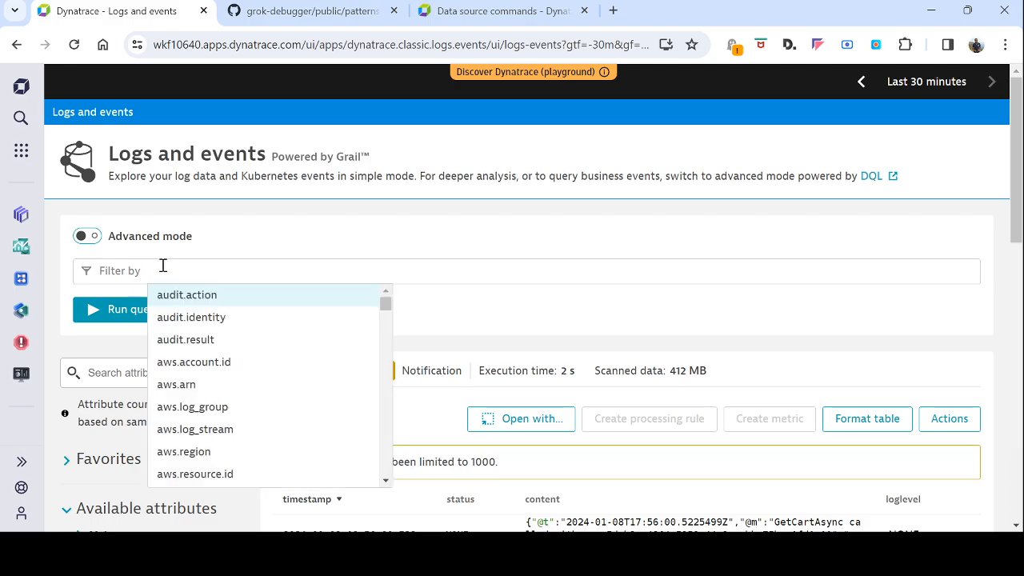
pyautogui.write('tec')
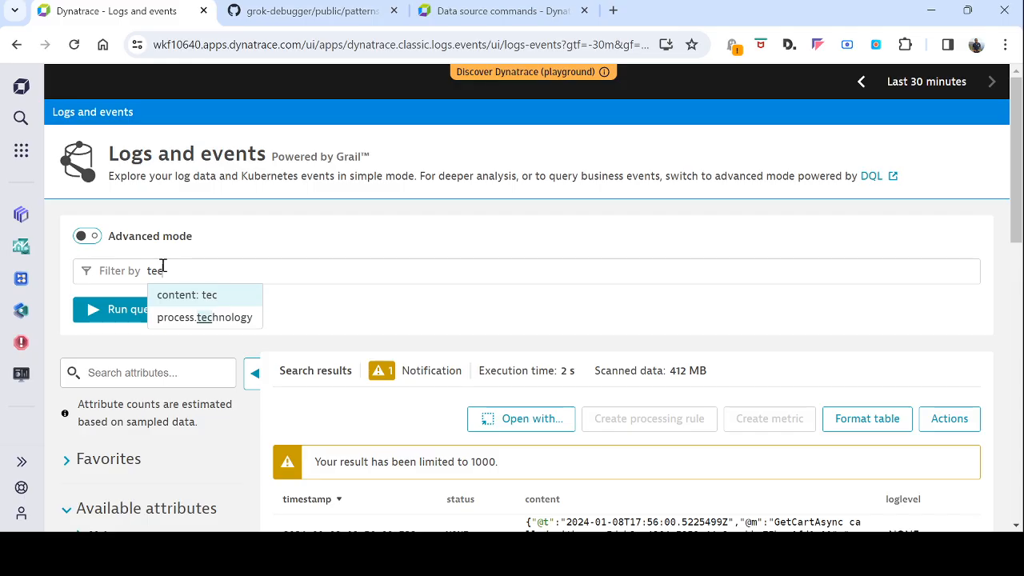
pyautogui.write('hn')
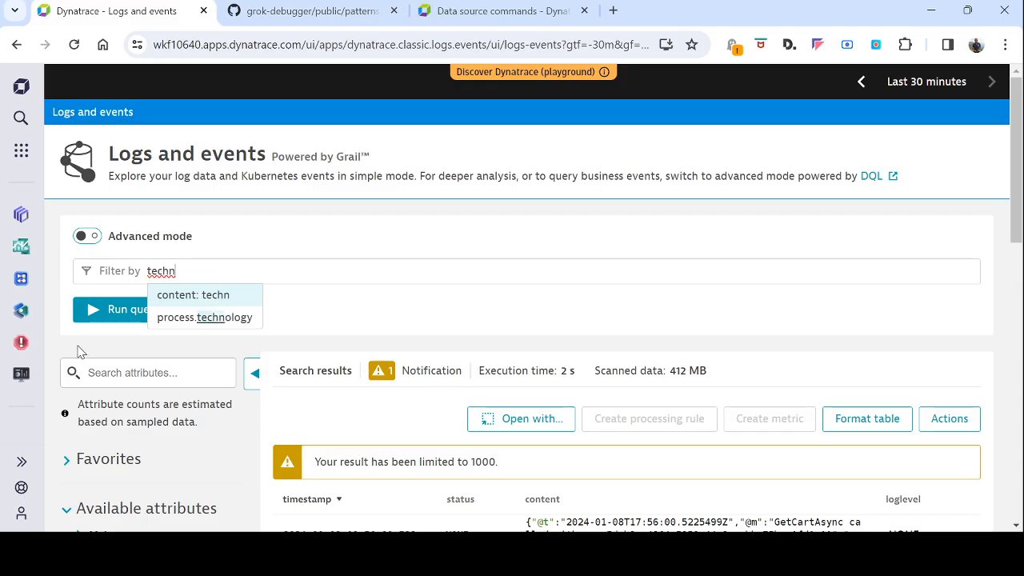
pyautogui.click(218, 323)
pyautogui.write('ng')
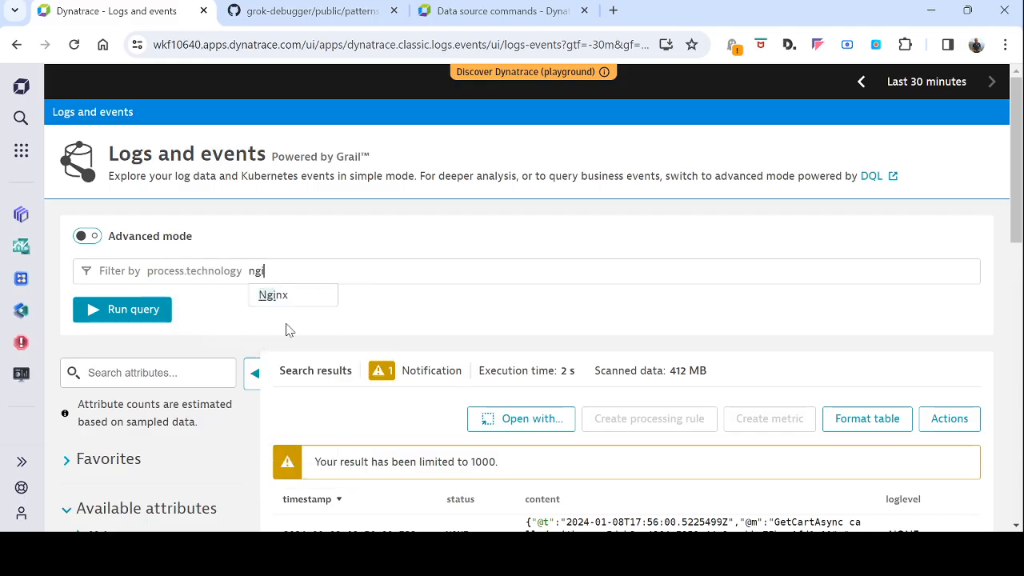
pyautogui.click(283, 306)
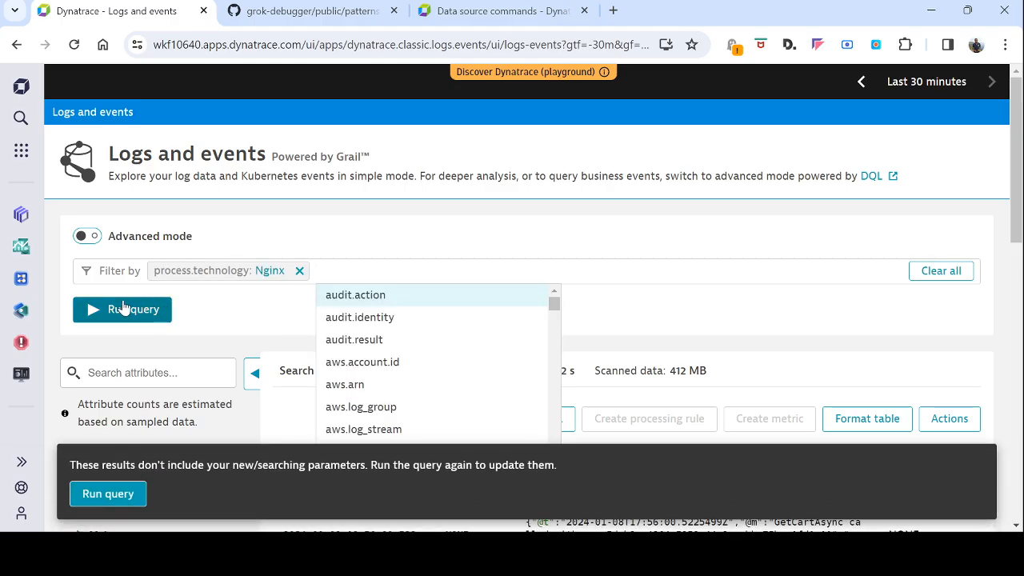
pyautogui.click(107, 309)
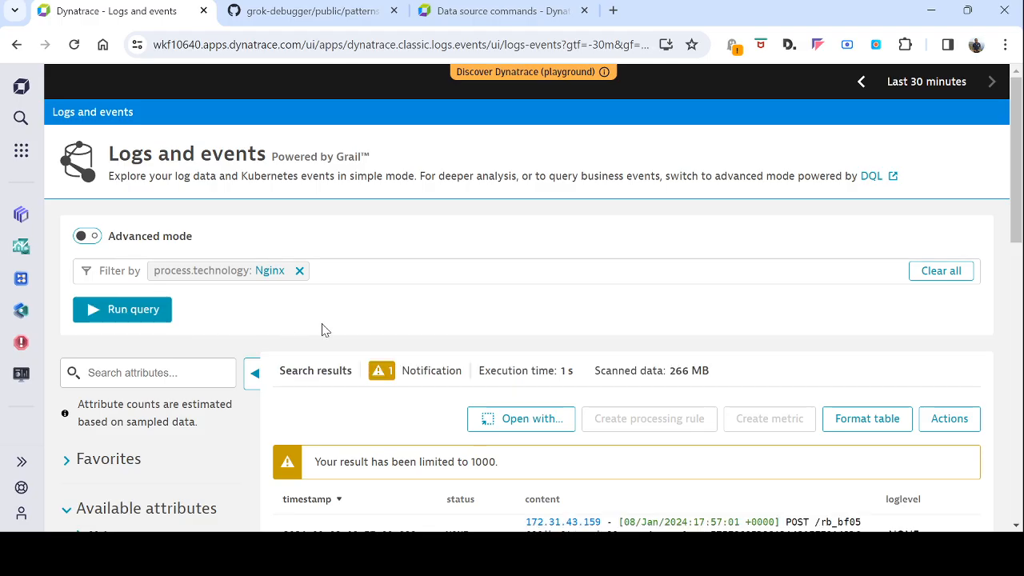
# Open the Nginx log record stamped 18:57:00.000 and examine its content and topology attributes, including the host and Kubernetes entities
pyautogui.scroll(-2, 339, 362)
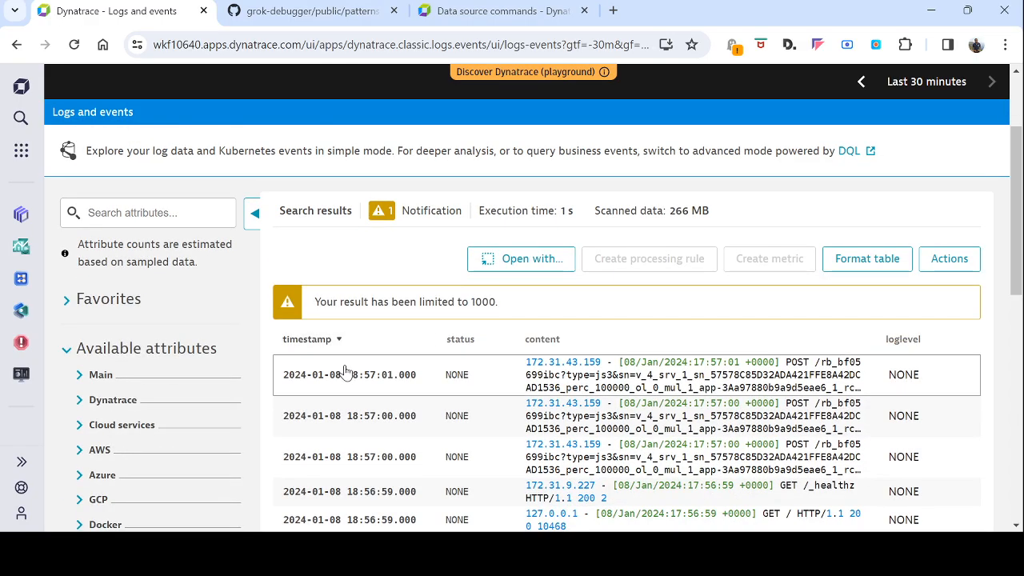
pyautogui.scroll(2, 346, 365)
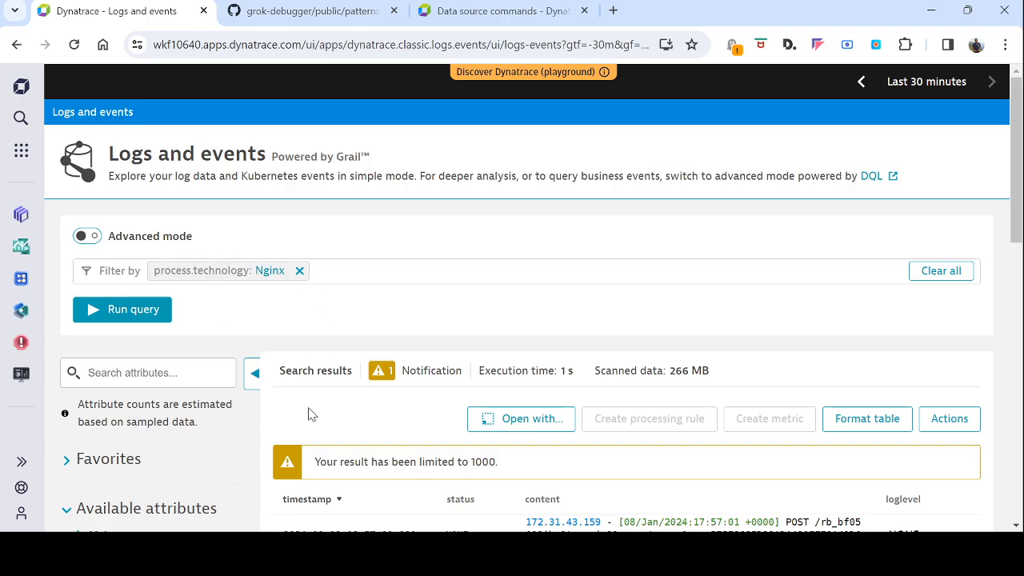
pyautogui.scroll(-3, 312, 412)
pyautogui.scroll(2, 432, 352)
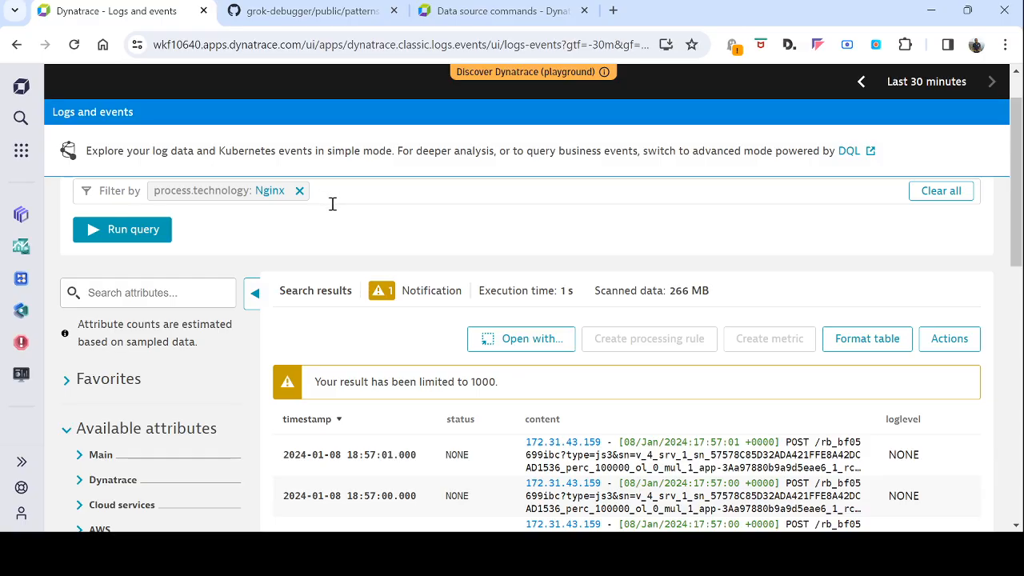
pyautogui.scroll(-1, 535, 267)
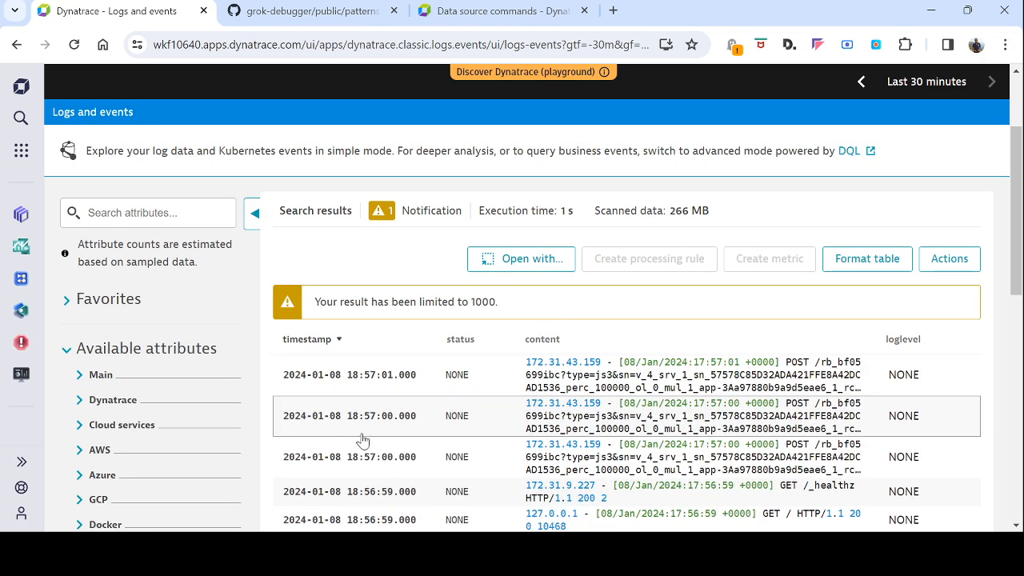
pyautogui.click(334, 418)
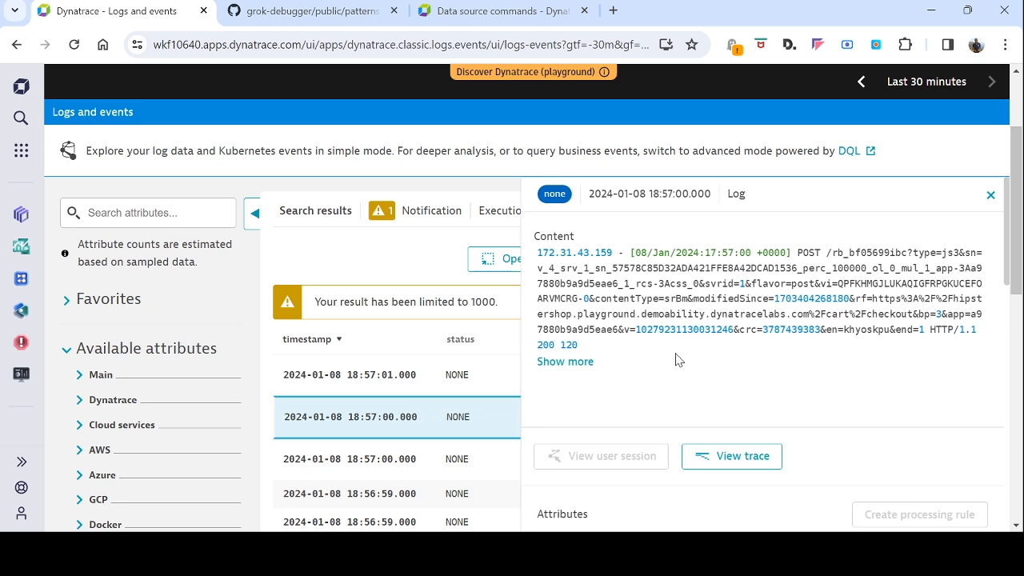
pyautogui.scroll(-4, 753, 348)
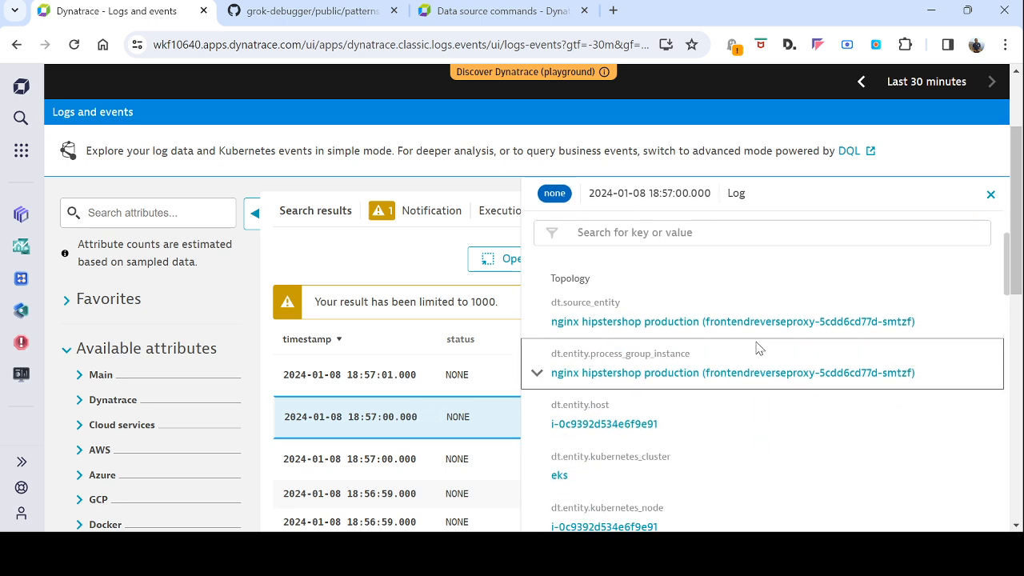
pyautogui.scroll(2, 765, 352)
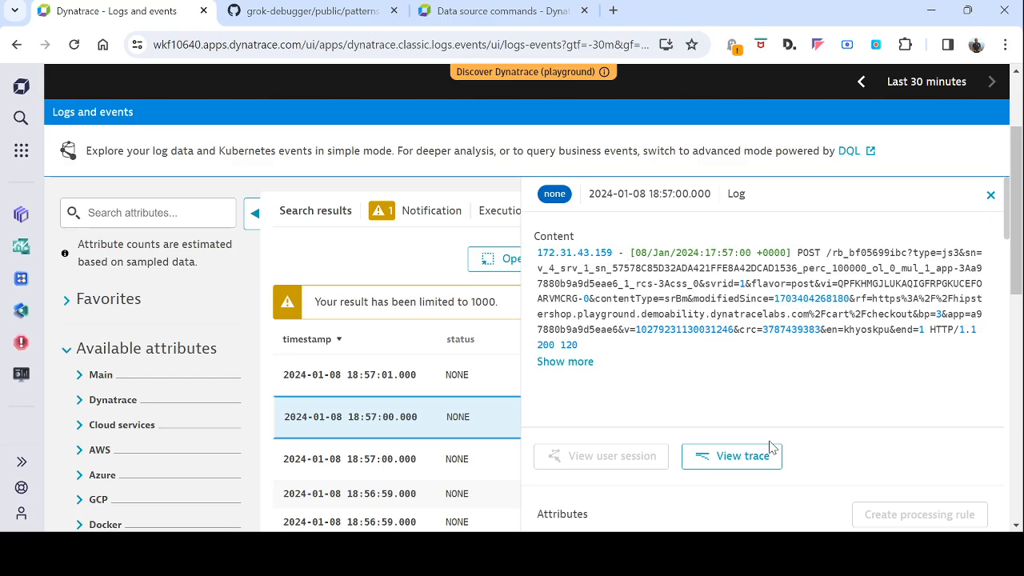
pyautogui.scroll(-6, 816, 457)
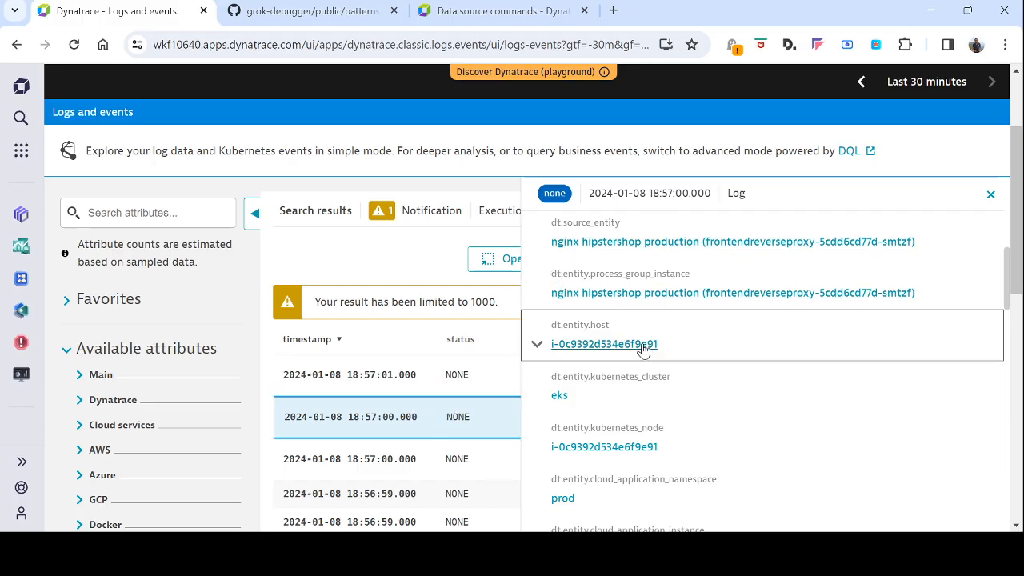
pyautogui.moveTo(552, 323); pyautogui.dragTo(623, 331)
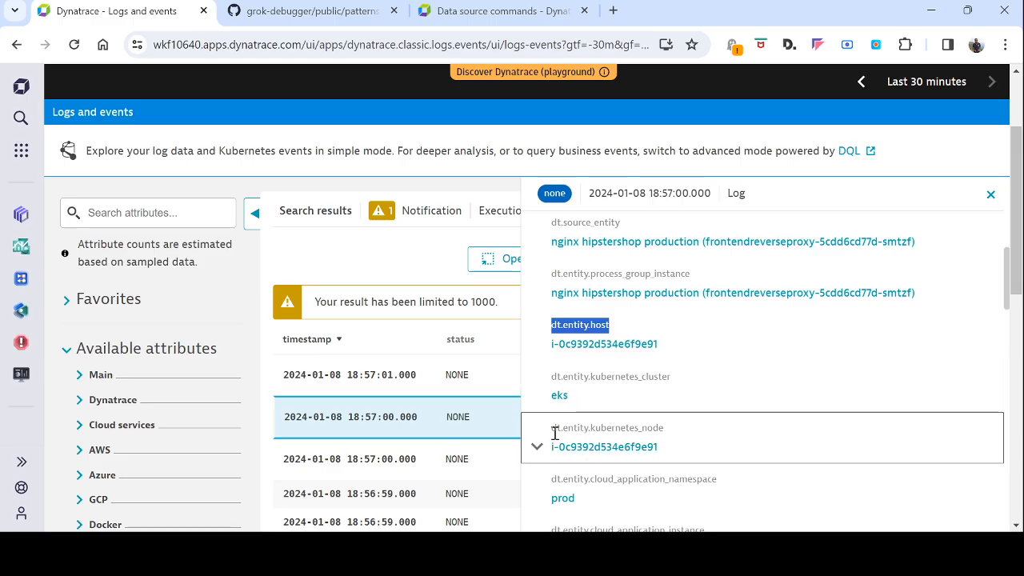
pyautogui.scroll(-1, 619, 428)
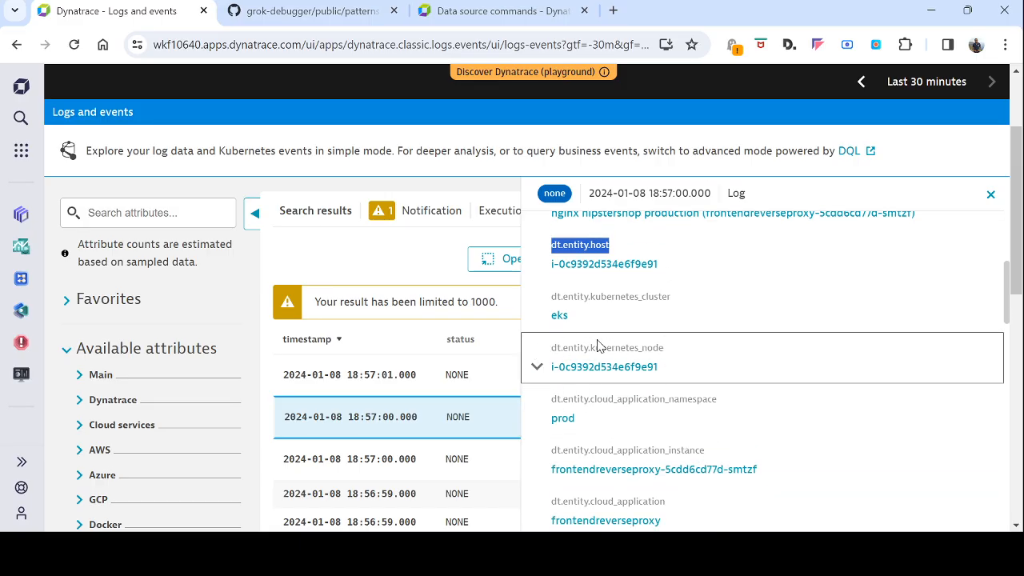
# Add the record's dt.entity.kubernetes_node value as a query filter and close the record details
pyautogui.click(539, 368)
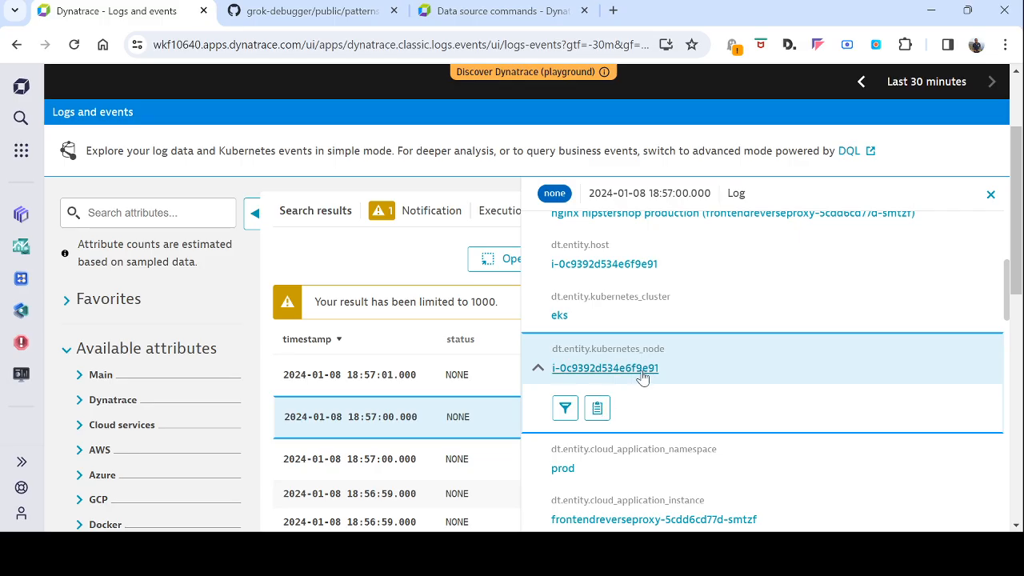
pyautogui.moveTo(670, 374); pyautogui.dragTo(553, 374)
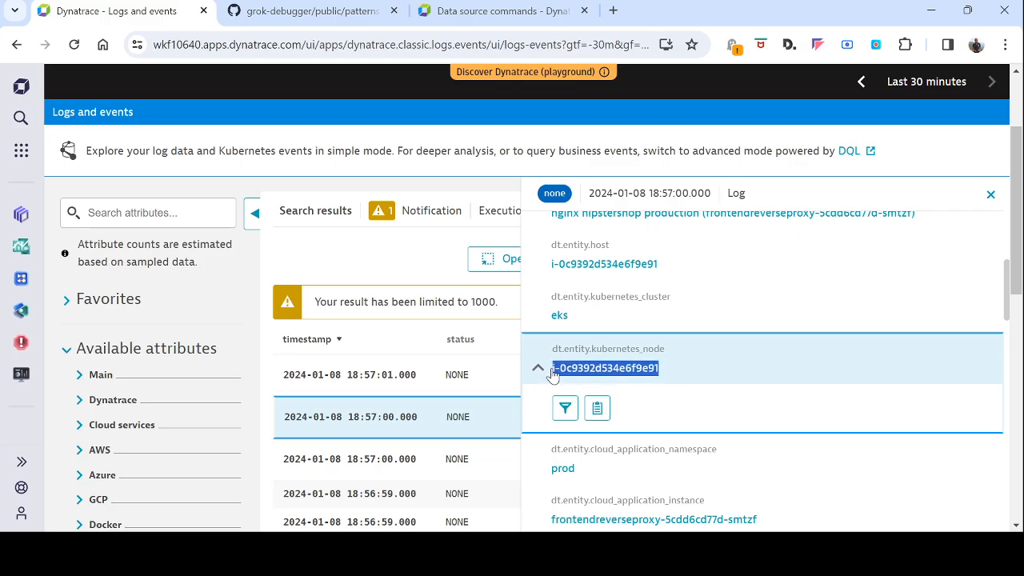
pyautogui.click(541, 369)
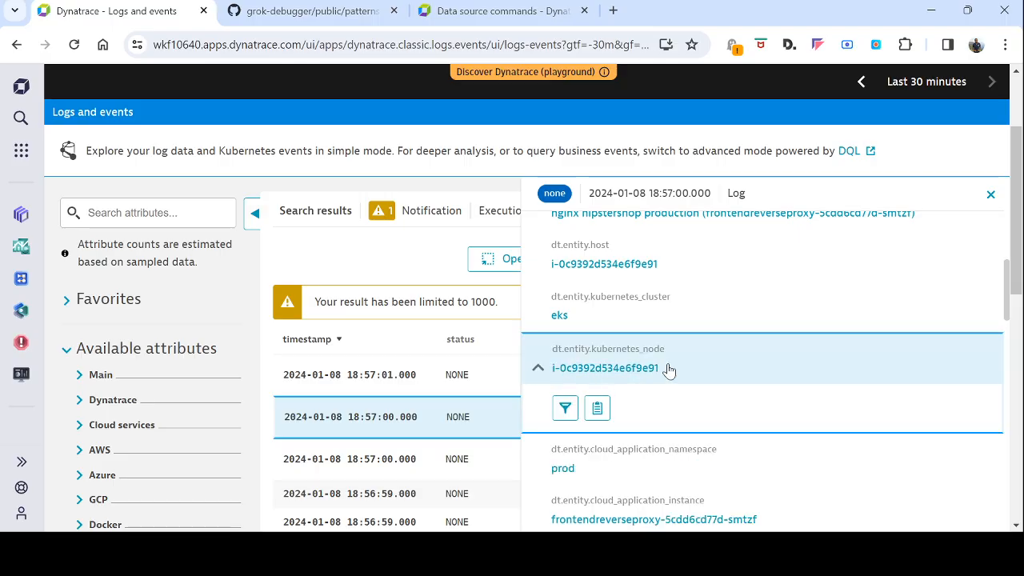
pyautogui.moveTo(677, 350); pyautogui.dragTo(554, 349)
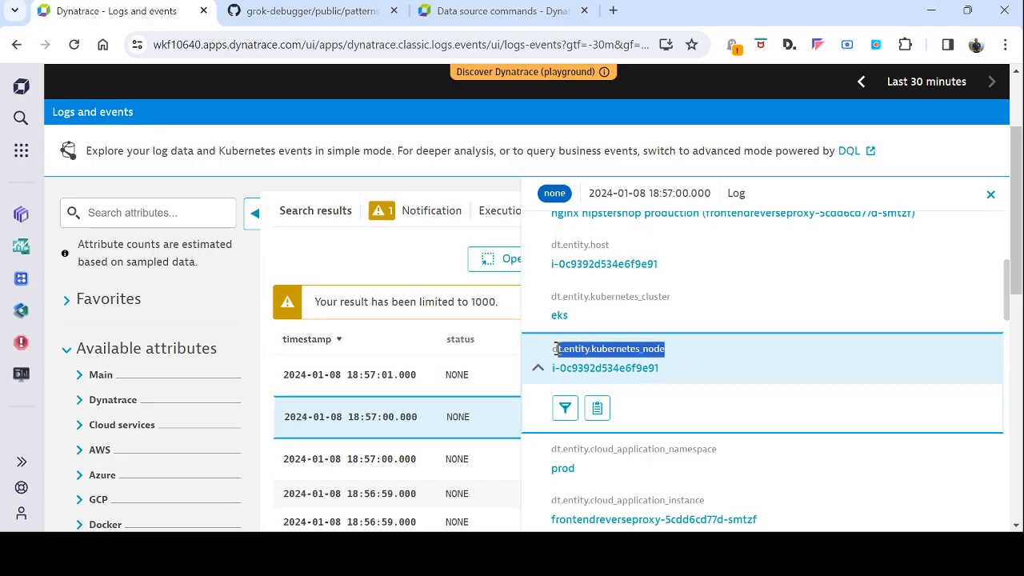
pyautogui.click(565, 410)
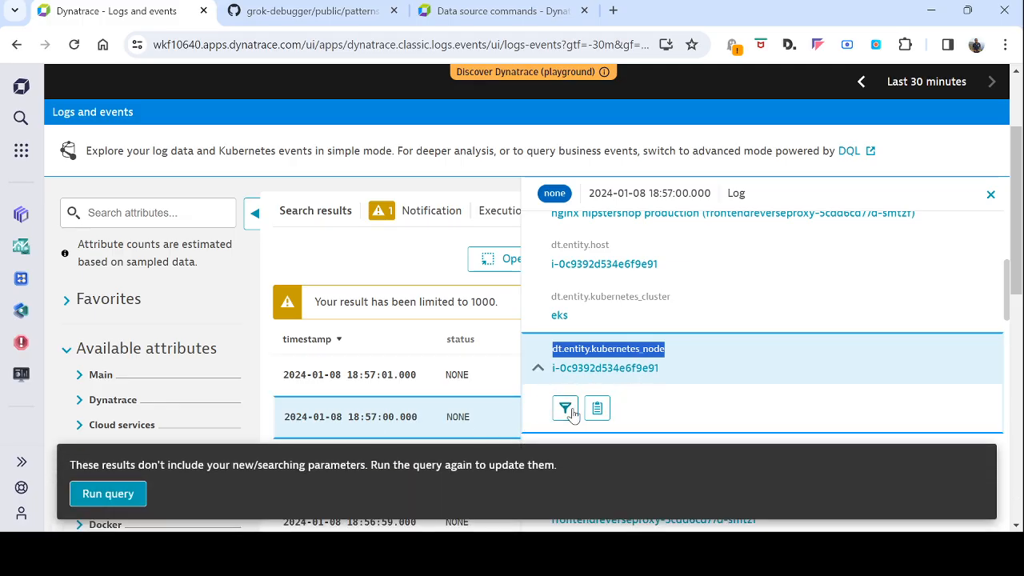
pyautogui.click(991, 195)
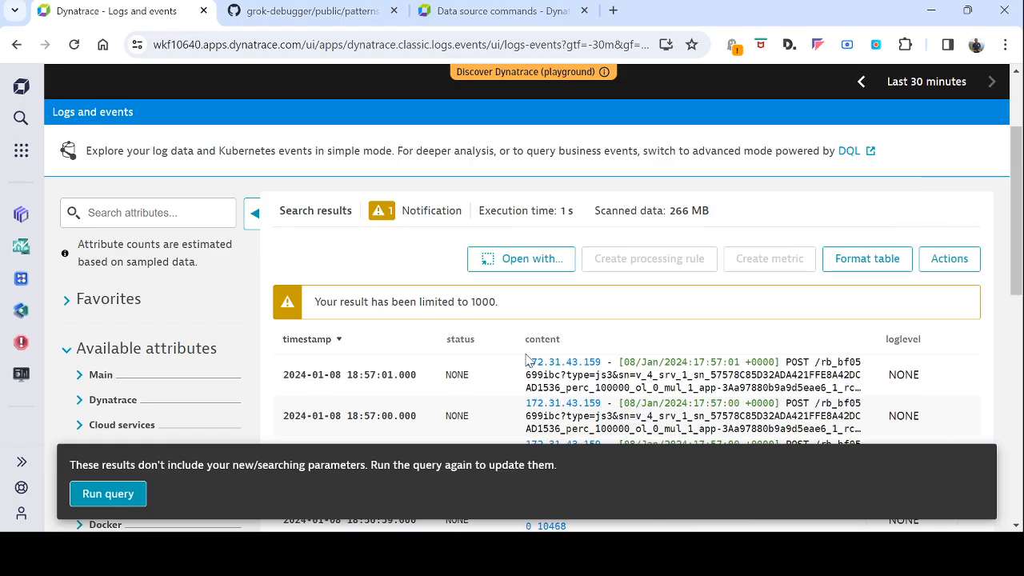
# Switch the log query to advanced mode and review the generated DQL fetch and filter statements
pyautogui.scroll(3, 528, 356)
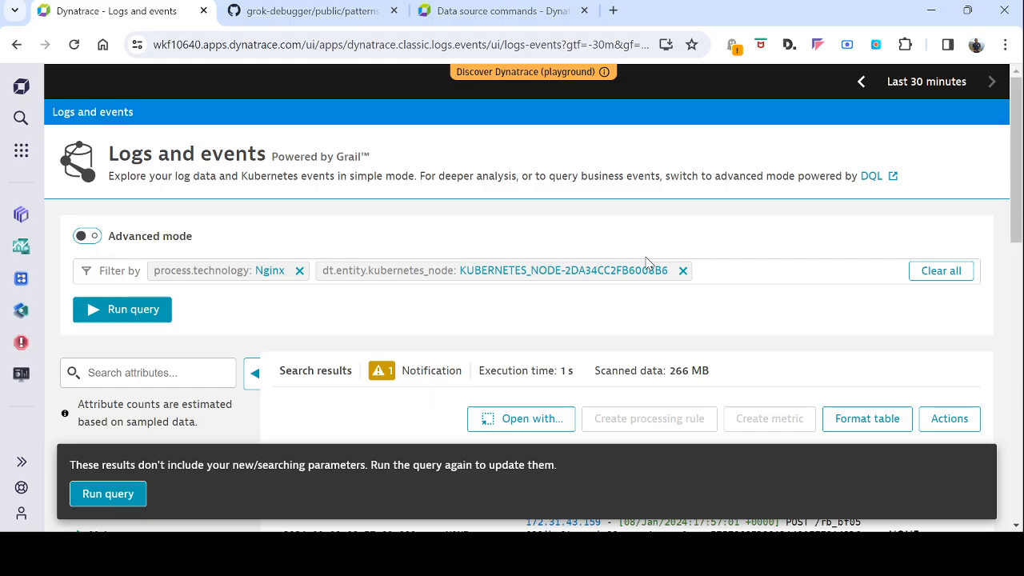
pyautogui.click(89, 237)
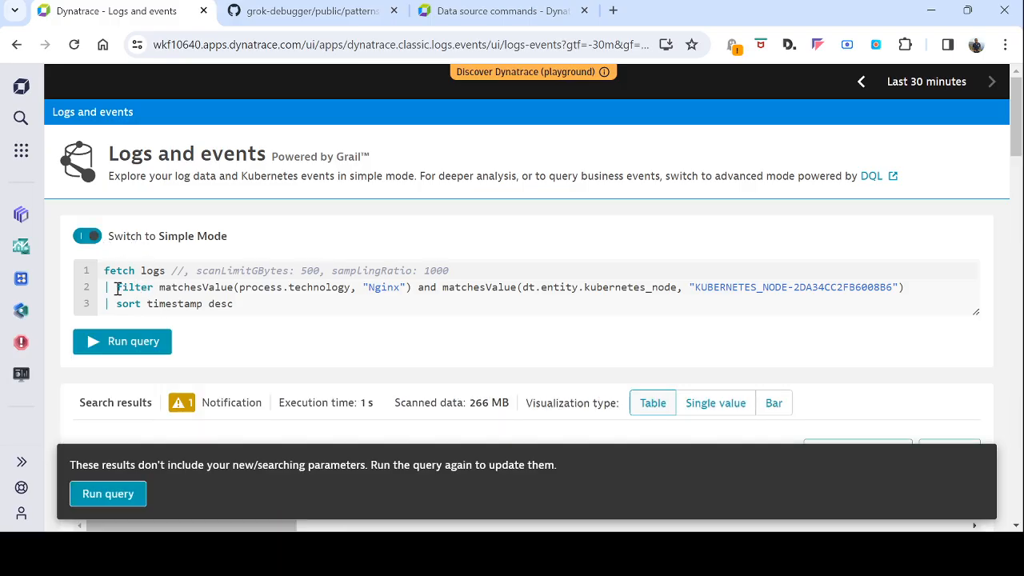
pyautogui.moveTo(116, 287); pyautogui.dragTo(951, 291)
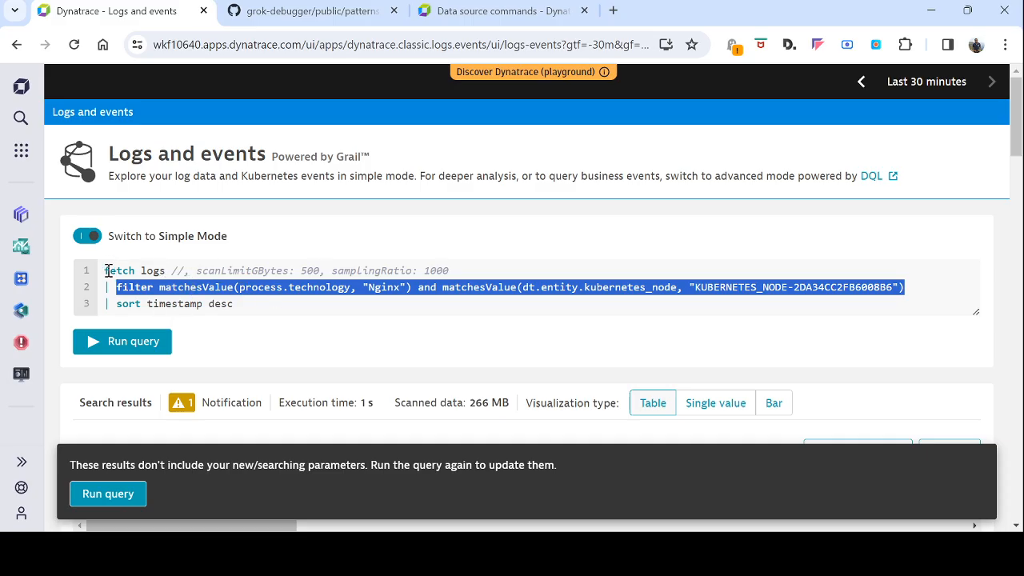
pyautogui.moveTo(105, 271); pyautogui.dragTo(166, 270)
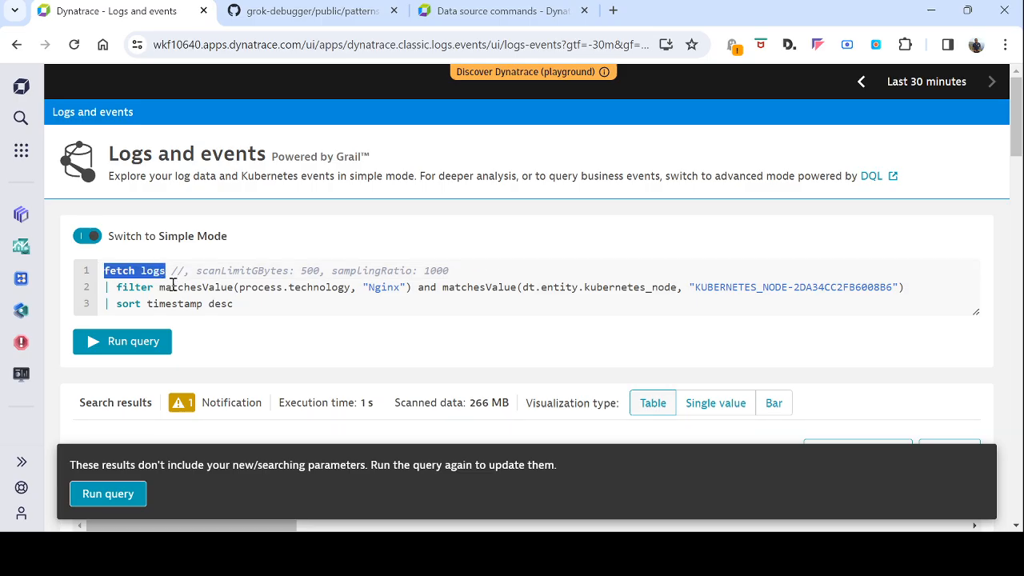
pyautogui.doubleClick(126, 272)
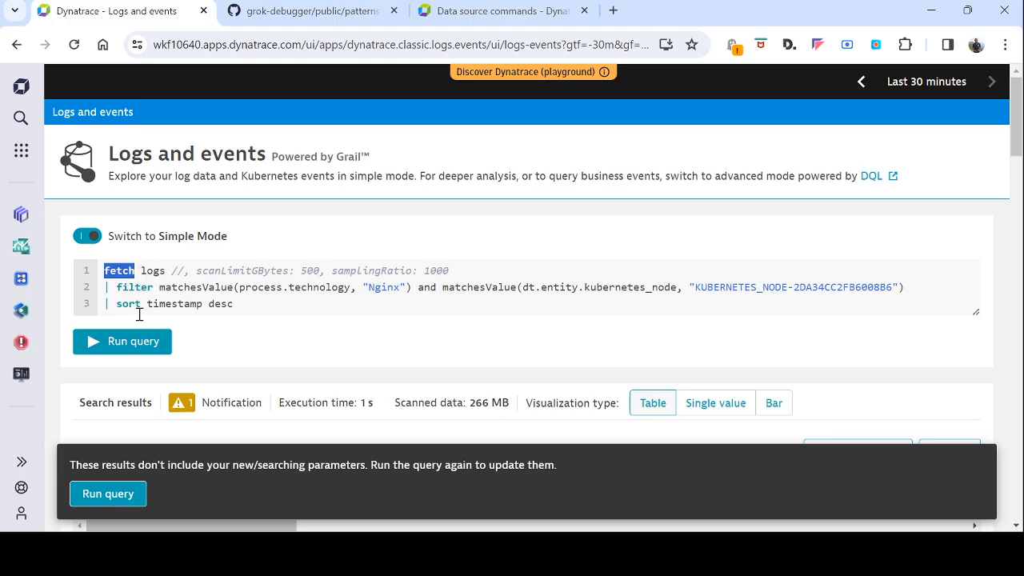
# Remove the data source after fetch, browse the suggested data objects, and choose logs again
pyautogui.click(163, 272)
pyautogui.moveTo(162, 272); pyautogui.dragTo(142, 271)
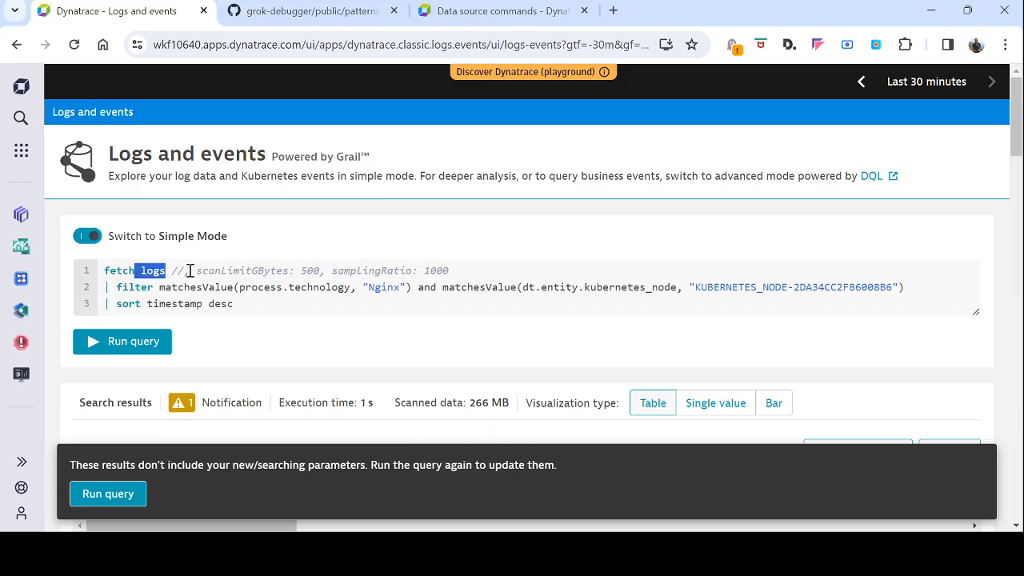
pyautogui.press('BackSpace')
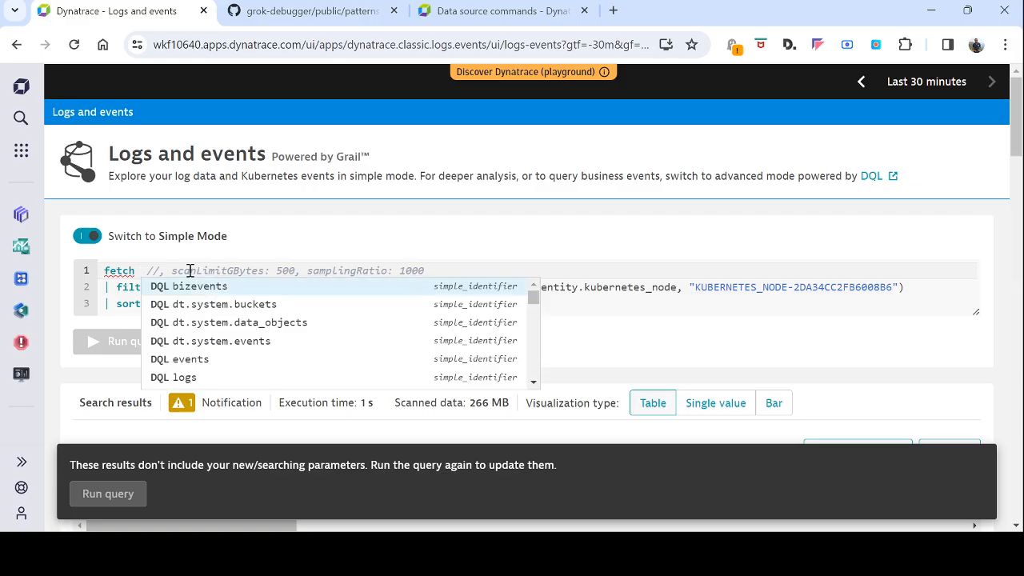
pyautogui.scroll(-4, 302, 312)
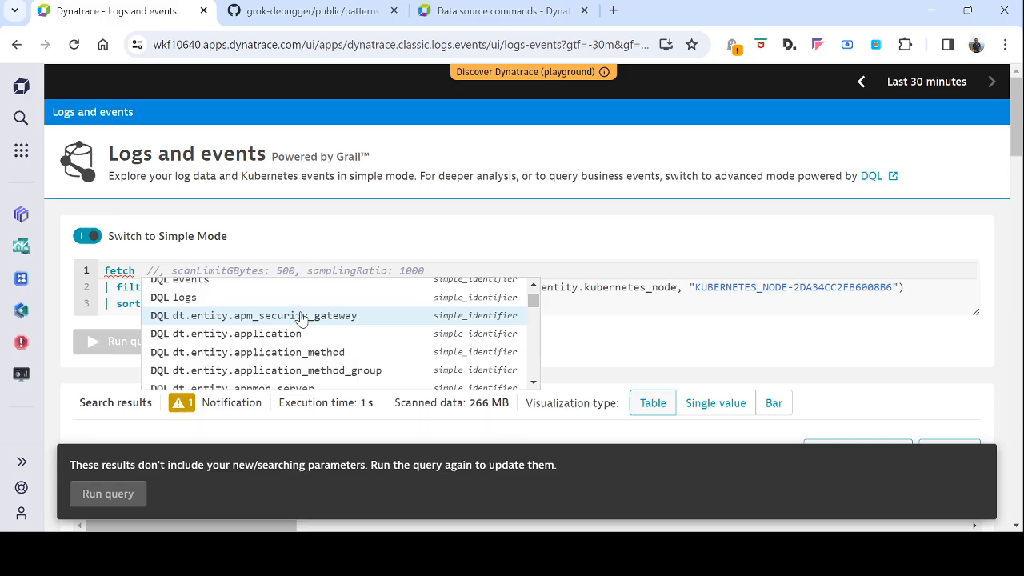
pyautogui.scroll(4, 304, 318)
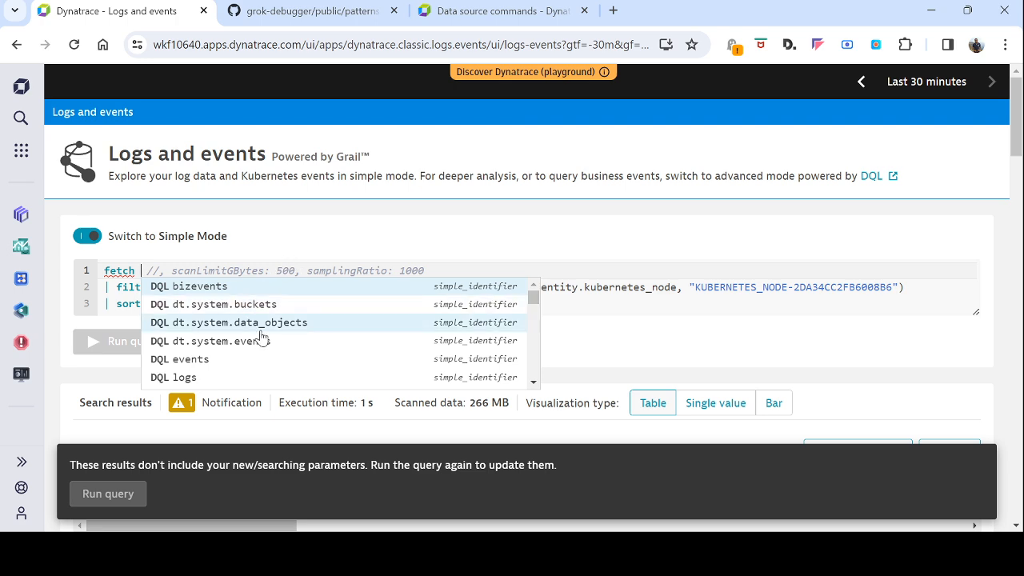
pyautogui.scroll(-1, 262, 339)
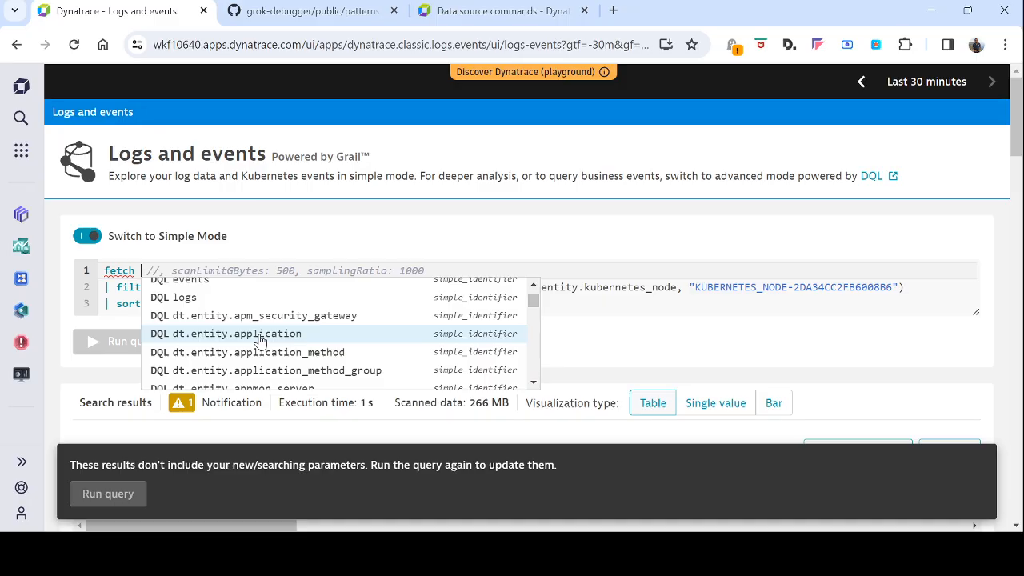
pyautogui.click(190, 298)
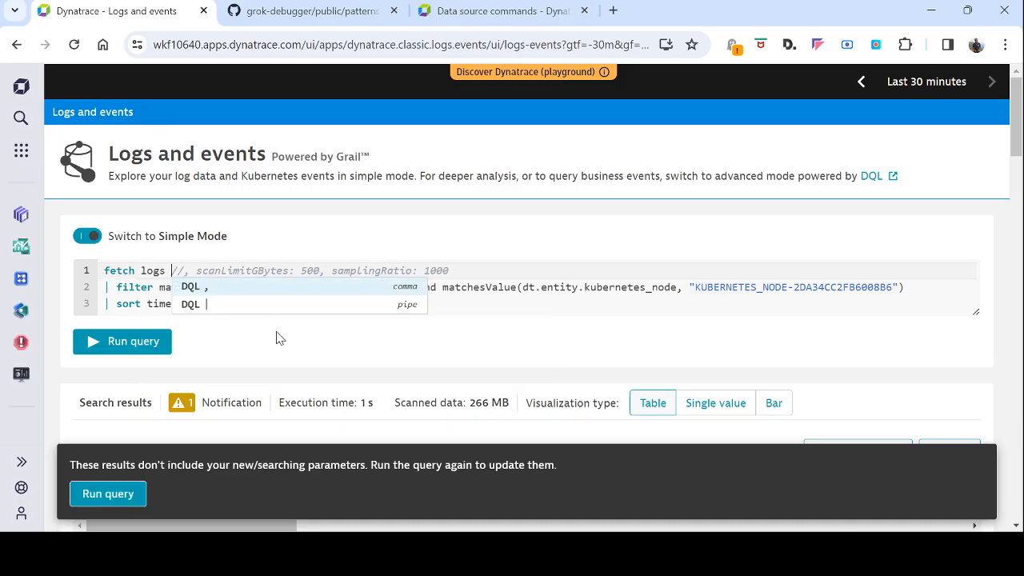
pyautogui.click(265, 271)
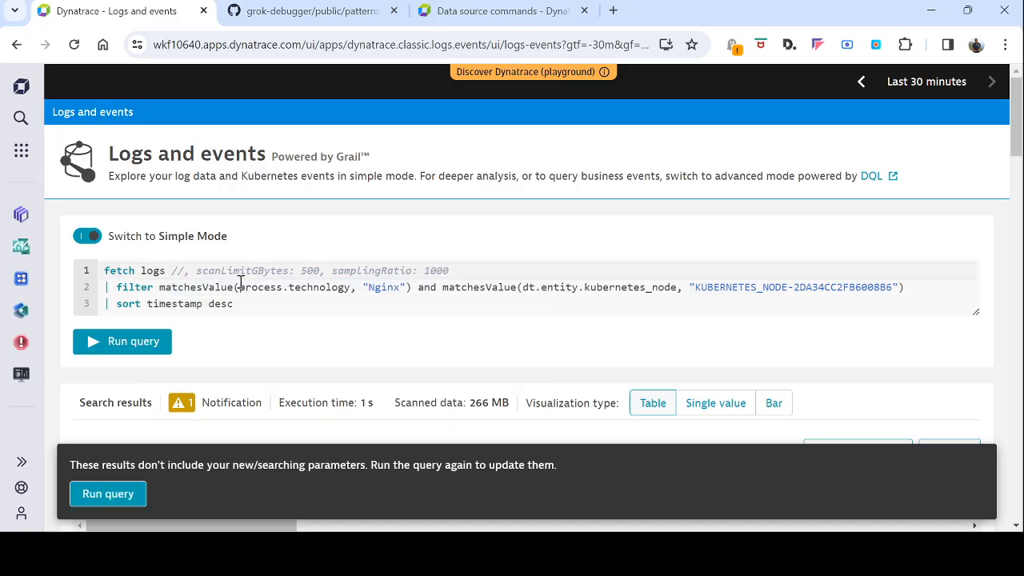
# Run the log query and review the result-limit notice and the commented-out samplingRatio option on the fetch line
pyautogui.click(128, 346)
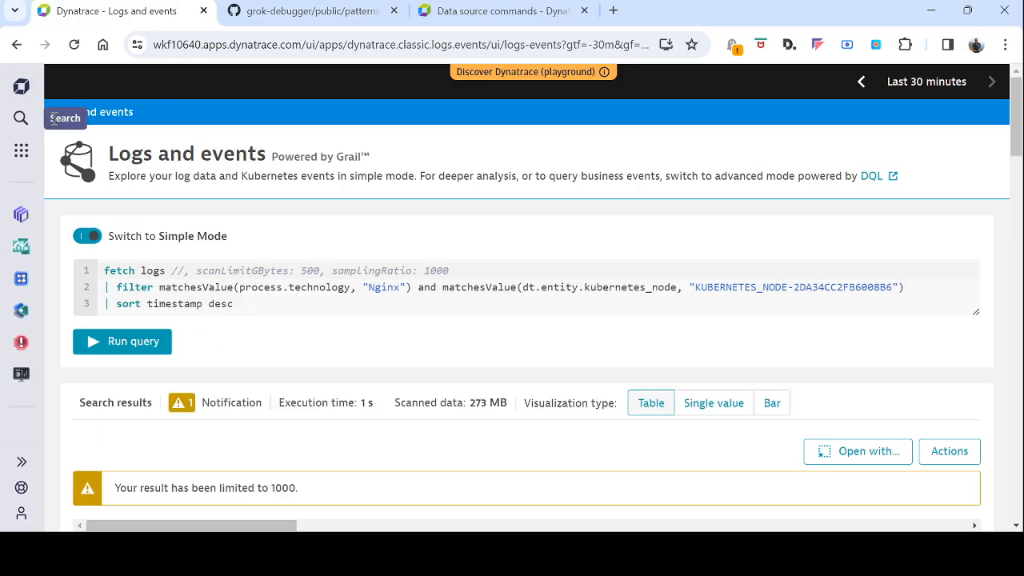
pyautogui.moveTo(329, 492); pyautogui.dragTo(114, 488)
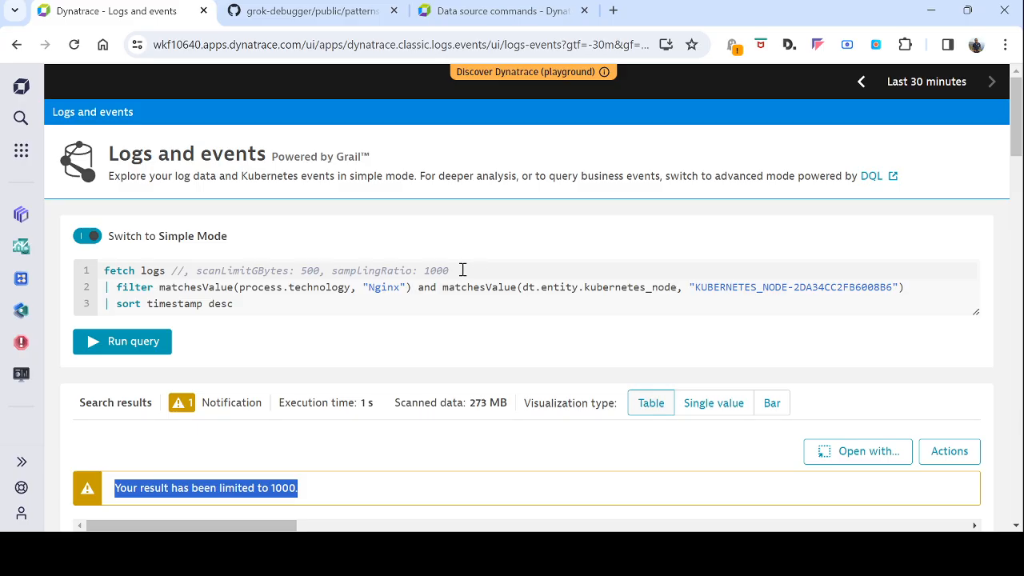
pyautogui.moveTo(462, 269); pyautogui.dragTo(320, 272)
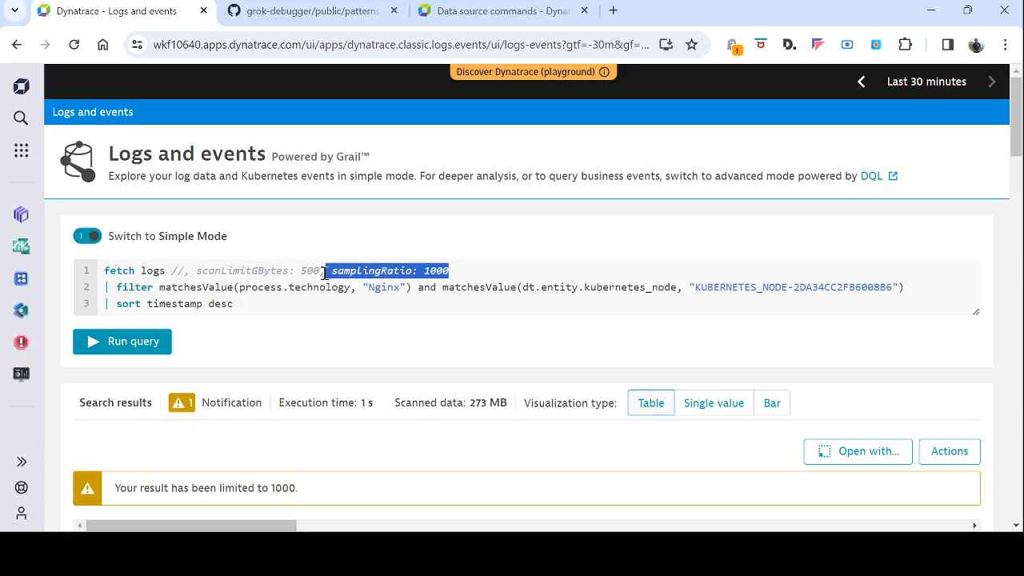
pyautogui.click(427, 300)
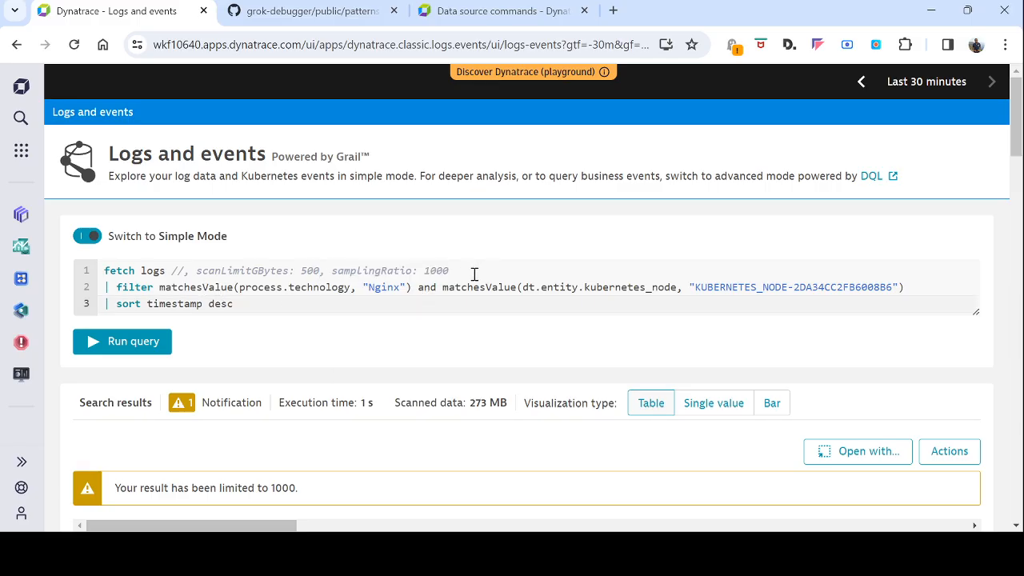
# Copy the commented ", samplingRatio: 1000" option to directly after fetch logs as an active parameter and run the query
pyautogui.moveTo(460, 271); pyautogui.dragTo(319, 270)
pyautogui.hotkey('ctrl', 'c')
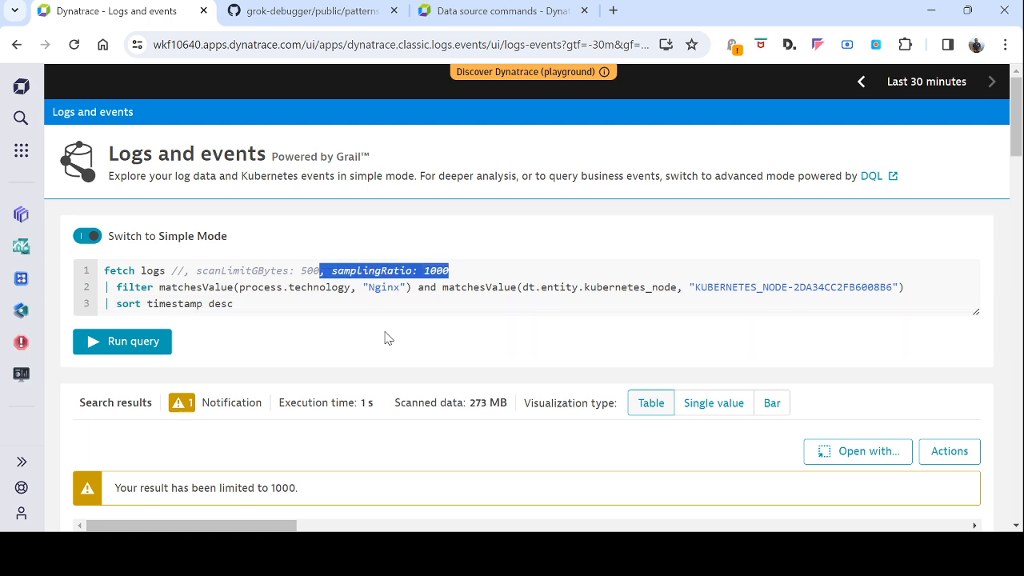
pyautogui.click(169, 270)
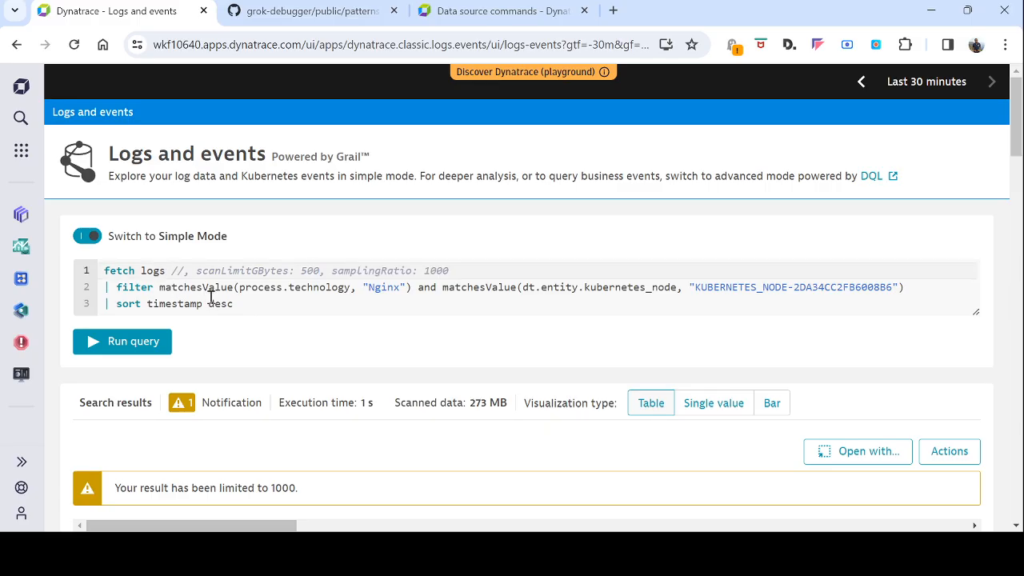
pyautogui.hotkey('ctrl', 'v')
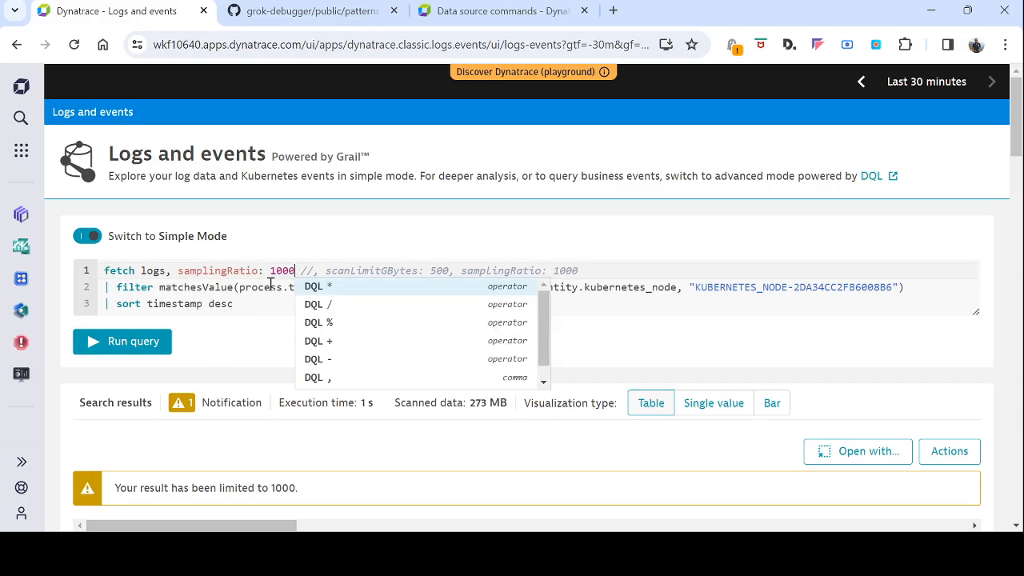
pyautogui.click(144, 343)
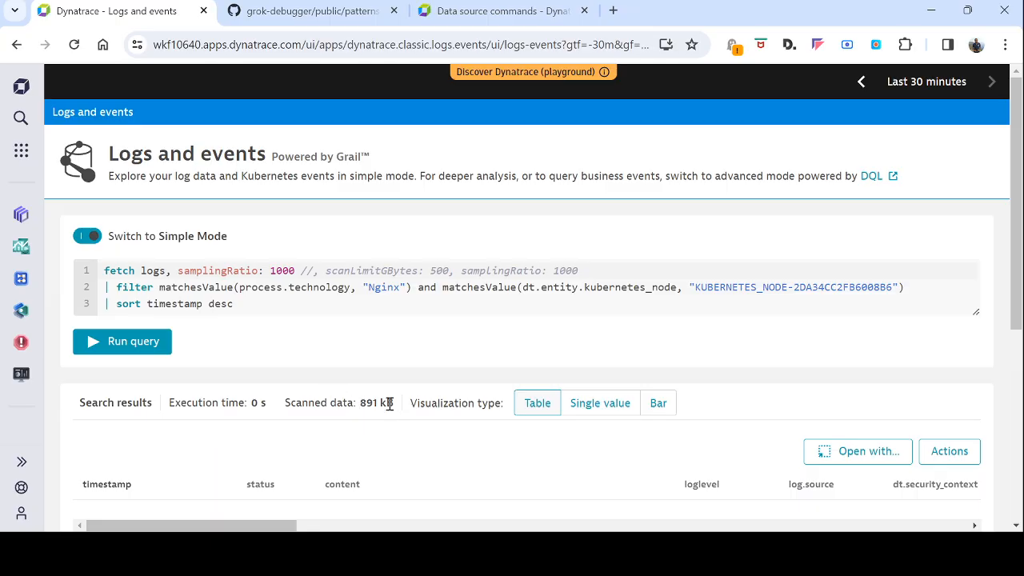
# Set the timeframe to the last 24 hours, rerun the sampled query and check the amount of scanned data
pyautogui.moveTo(455, 271); pyautogui.dragTo(381, 271)
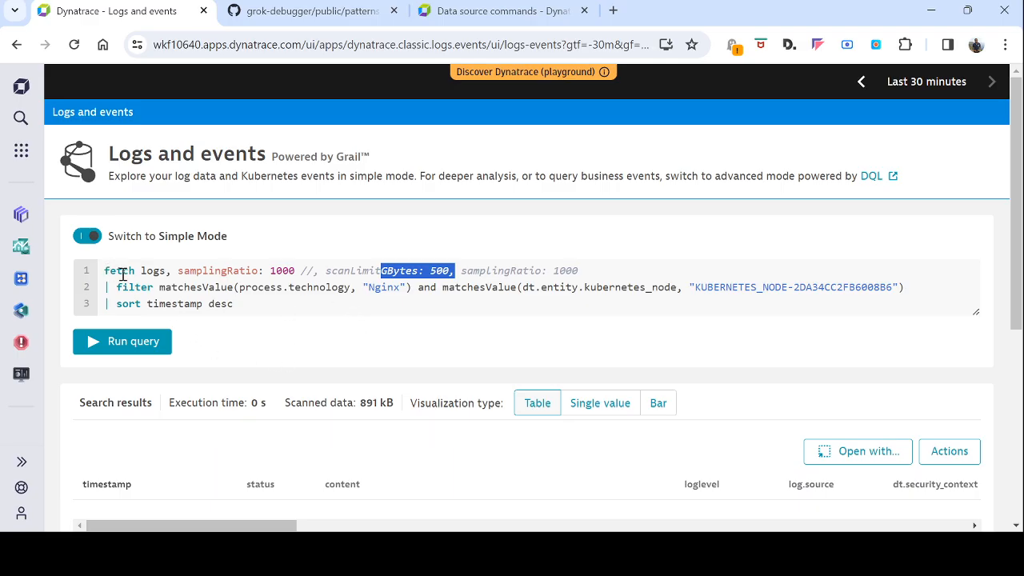
pyautogui.moveTo(104, 271); pyautogui.dragTo(567, 273)
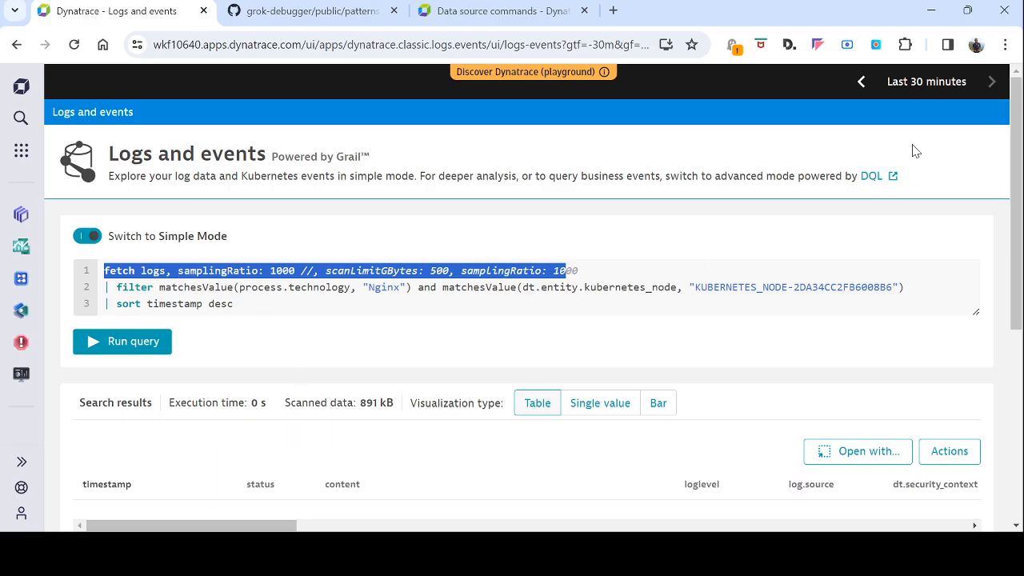
pyautogui.moveTo(901, 84)
pyautogui.moveTo(365, 402); pyautogui.dragTo(386, 403)
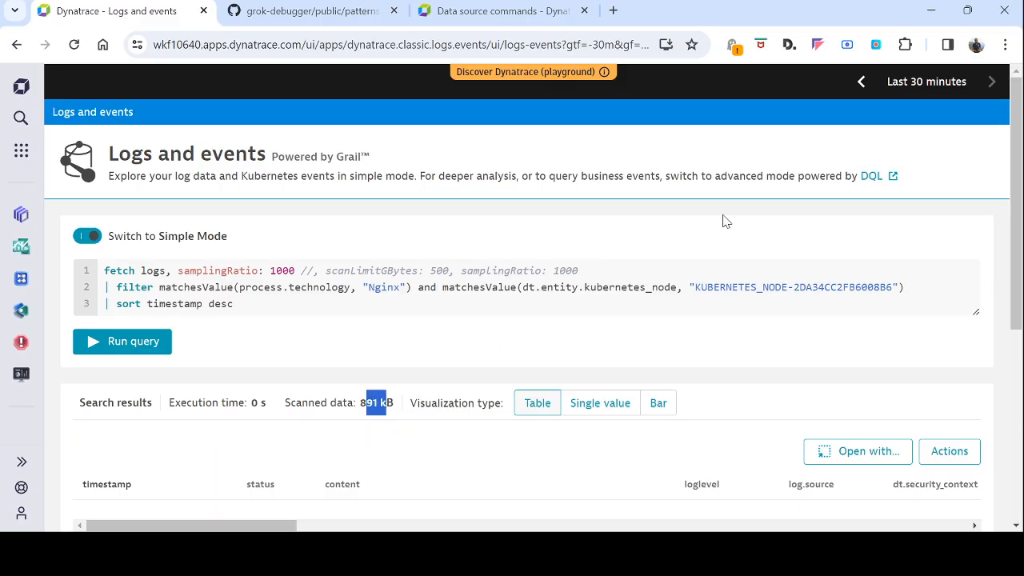
pyautogui.click(921, 82)
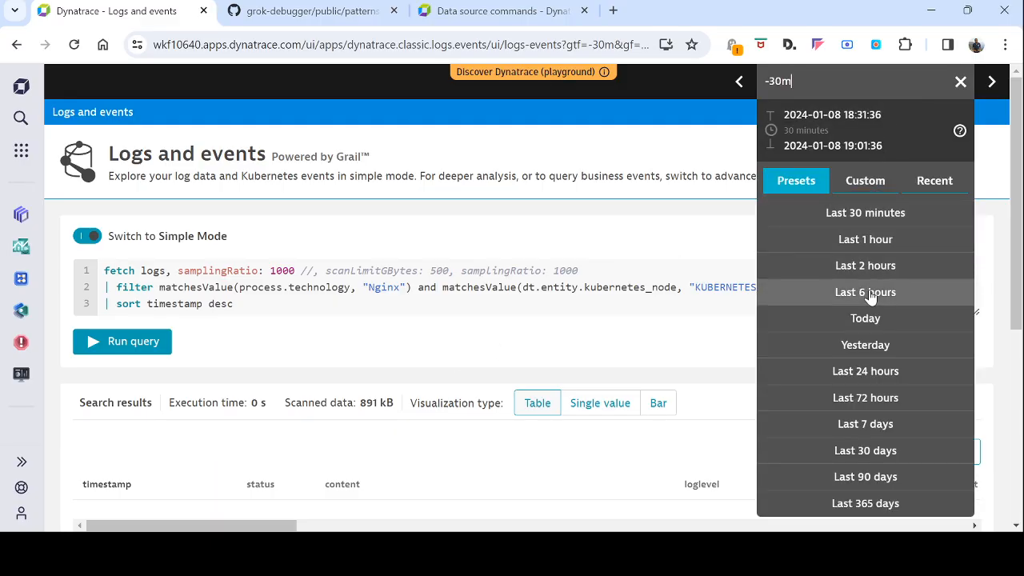
pyautogui.click(865, 371)
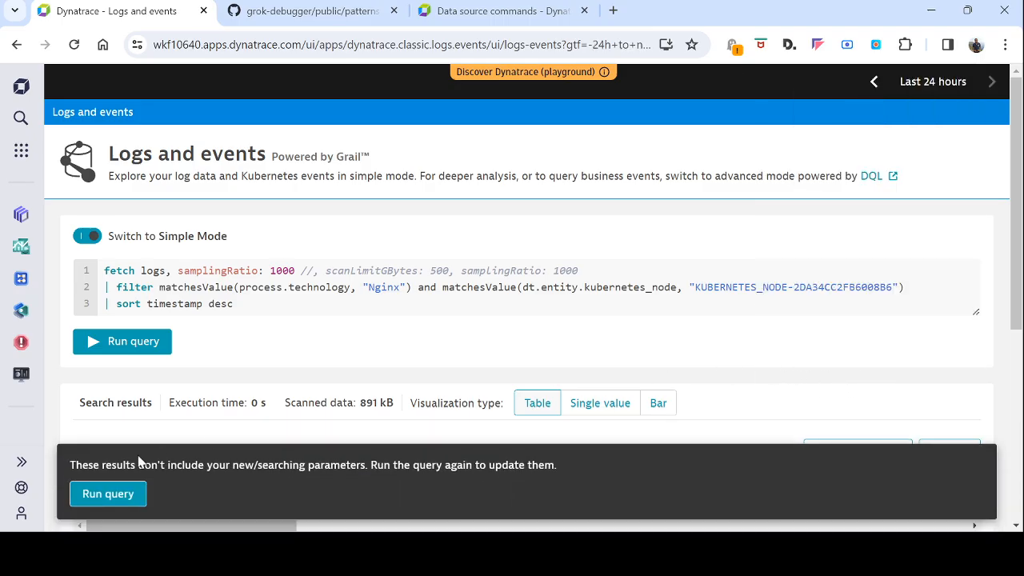
pyautogui.click(138, 494)
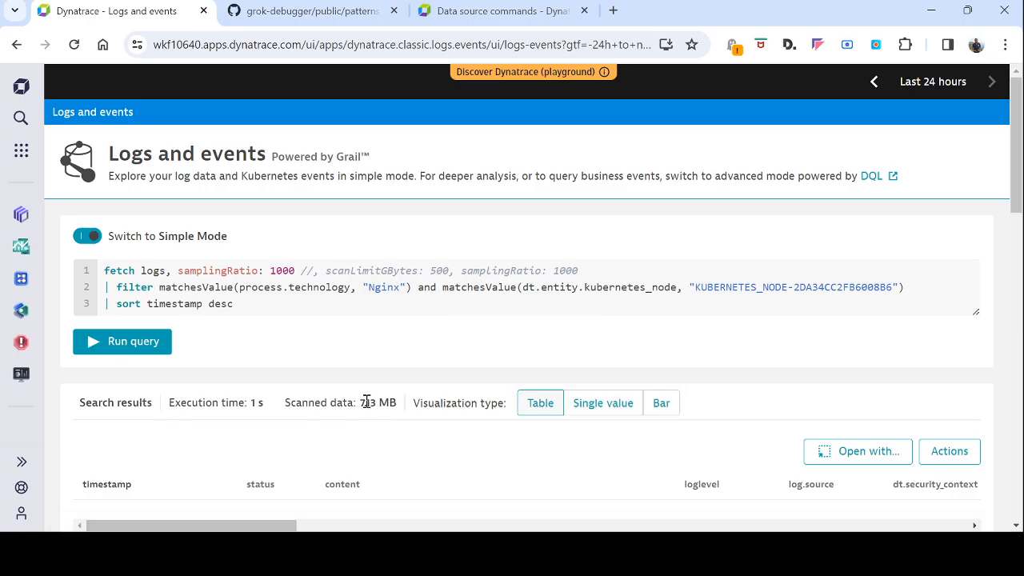
pyautogui.moveTo(361, 403); pyautogui.dragTo(409, 406)
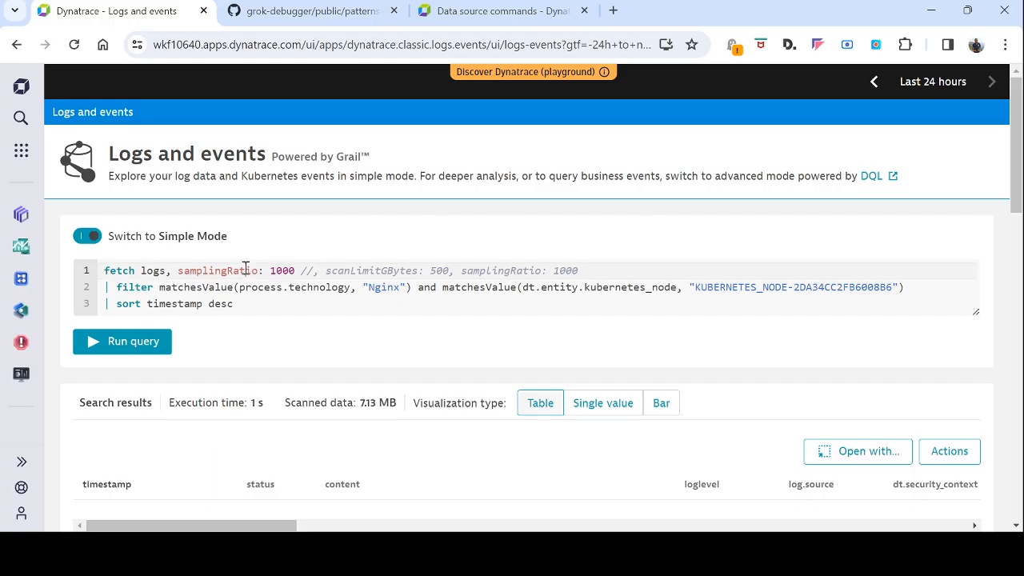
# Examine the query's fetch, filter and sort timestamp statements and compare them with the log records returned
pyautogui.moveTo(245, 272); pyautogui.dragTo(356, 276)
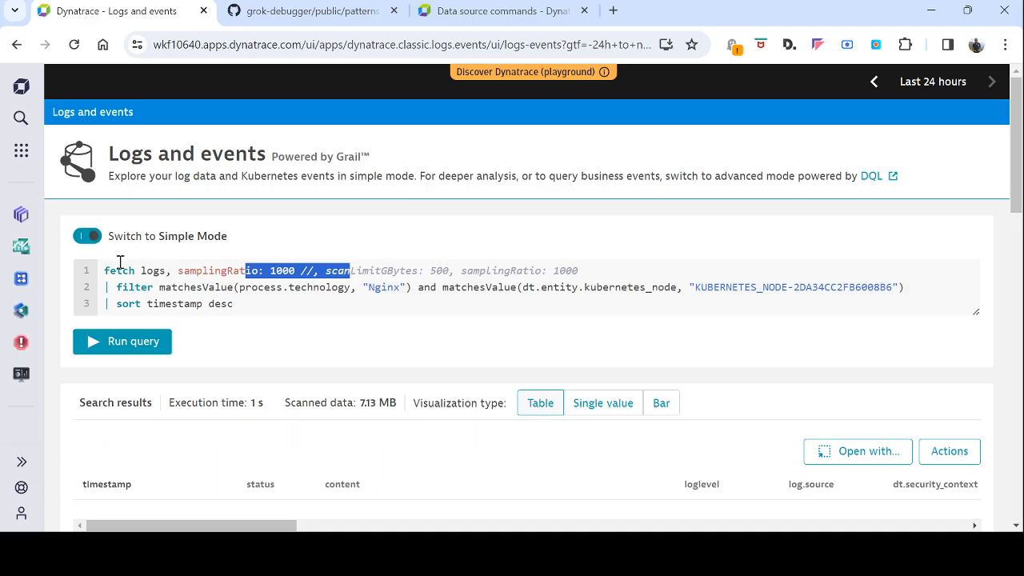
pyautogui.tripleClick(617, 268)
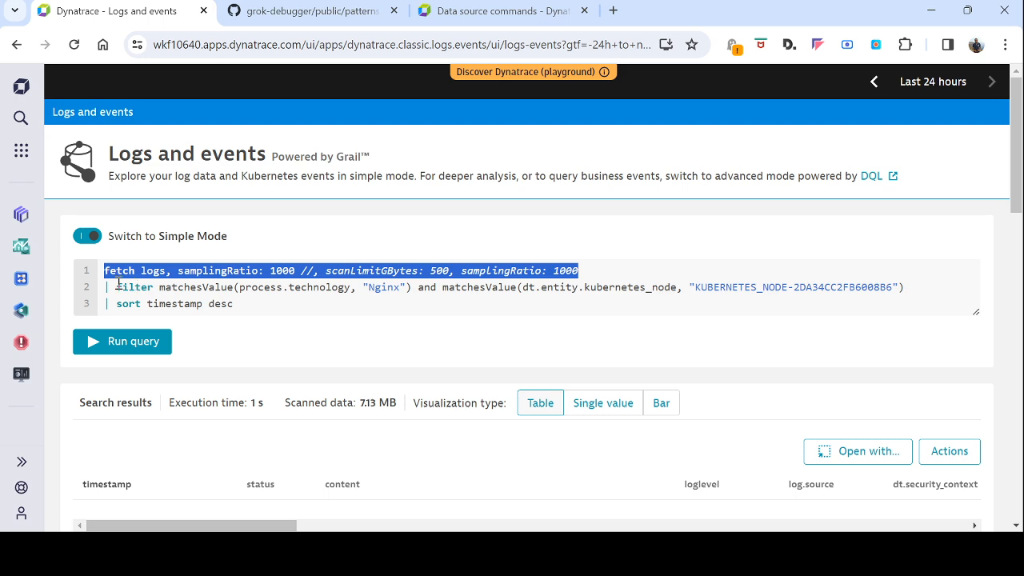
pyautogui.moveTo(117, 287); pyautogui.dragTo(166, 286)
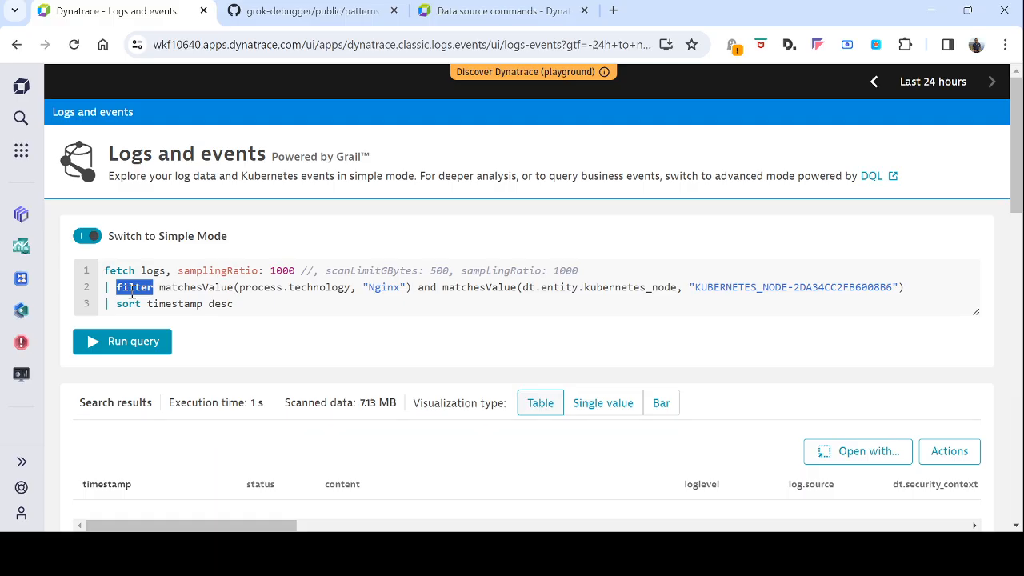
pyautogui.scroll(-2, 558, 483)
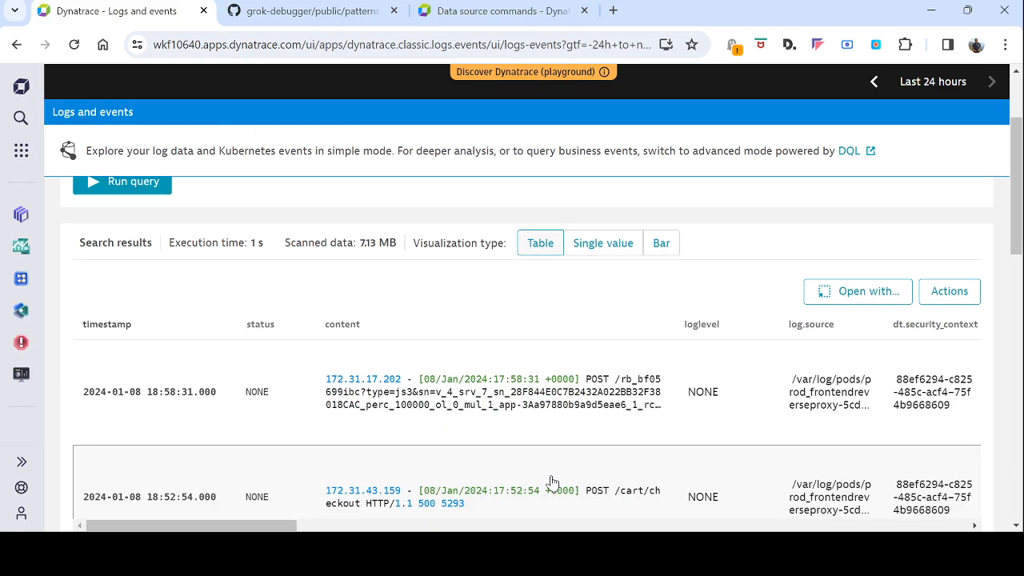
pyautogui.scroll(2, 558, 482)
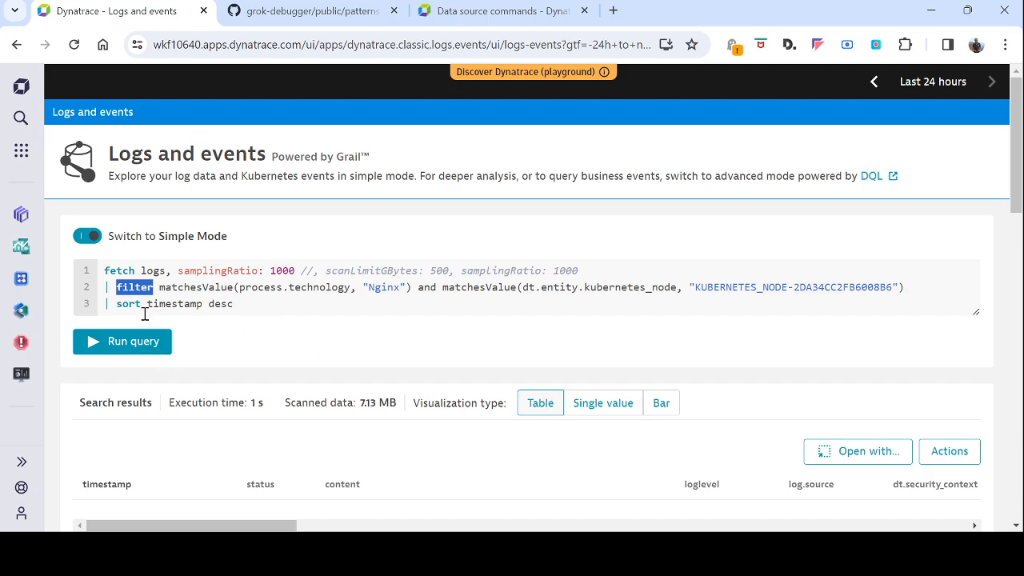
pyautogui.moveTo(116, 307); pyautogui.dragTo(142, 306)
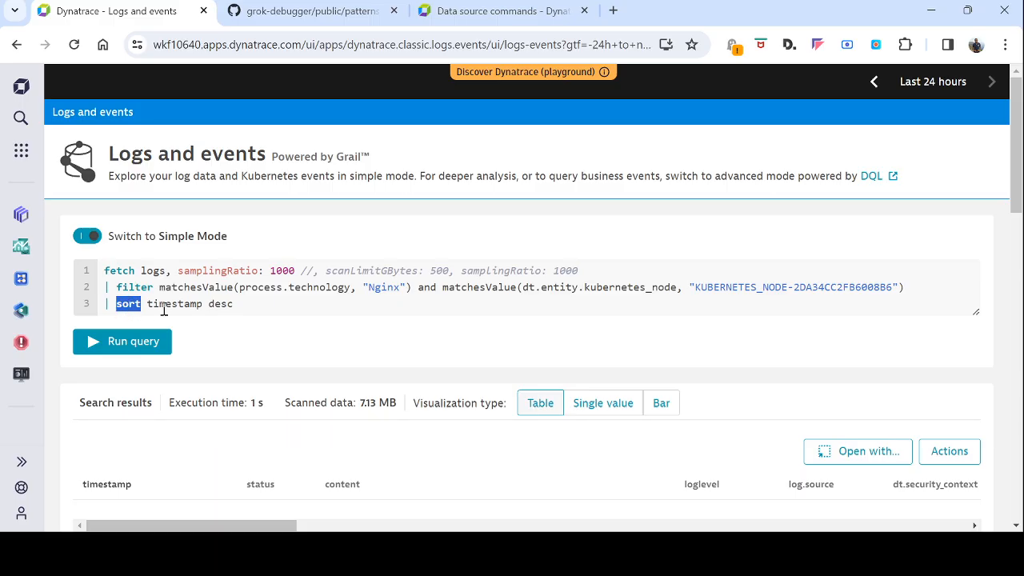
pyautogui.moveTo(148, 304); pyautogui.dragTo(206, 304)
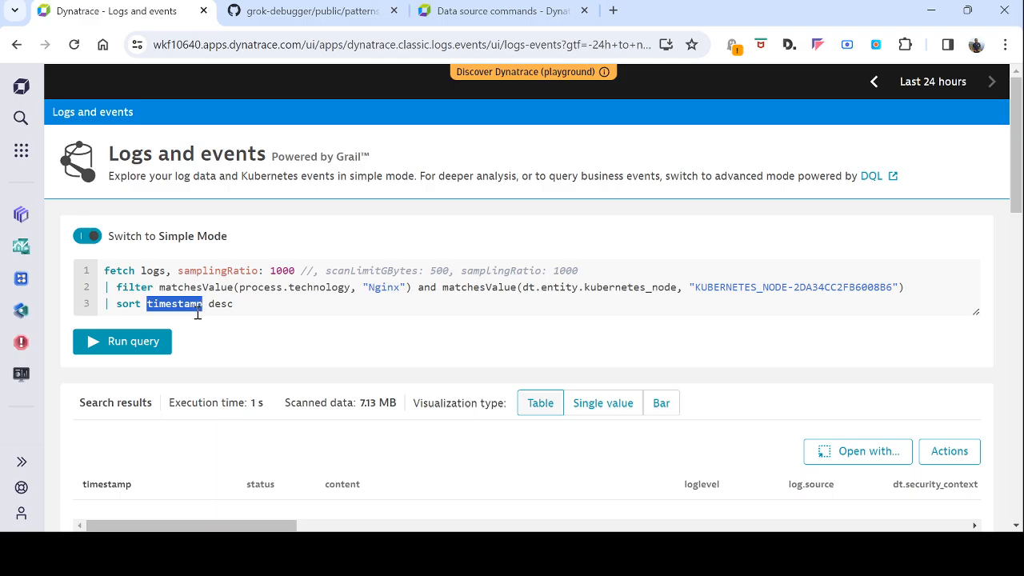
pyautogui.scroll(-2, 156, 364)
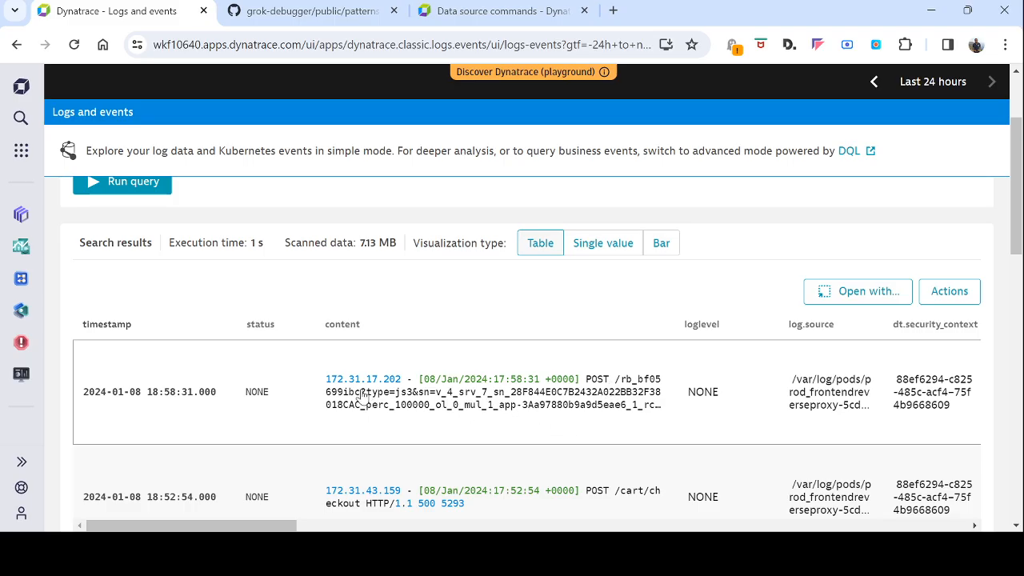
pyautogui.scroll(2, 192, 323)
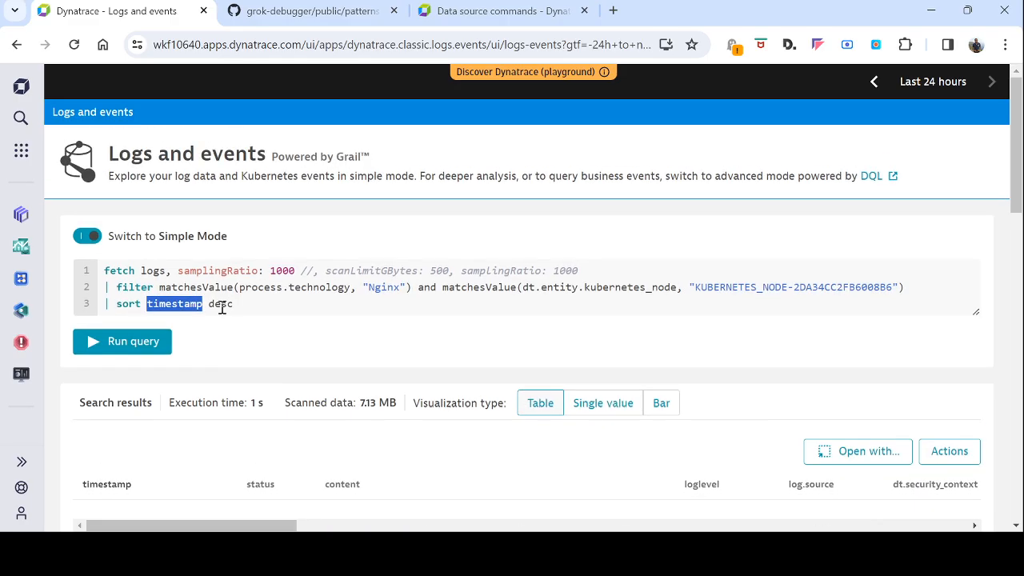
# Change the timestamp sort order to asc and run the query again
pyautogui.moveTo(210, 305); pyautogui.dragTo(223, 307)
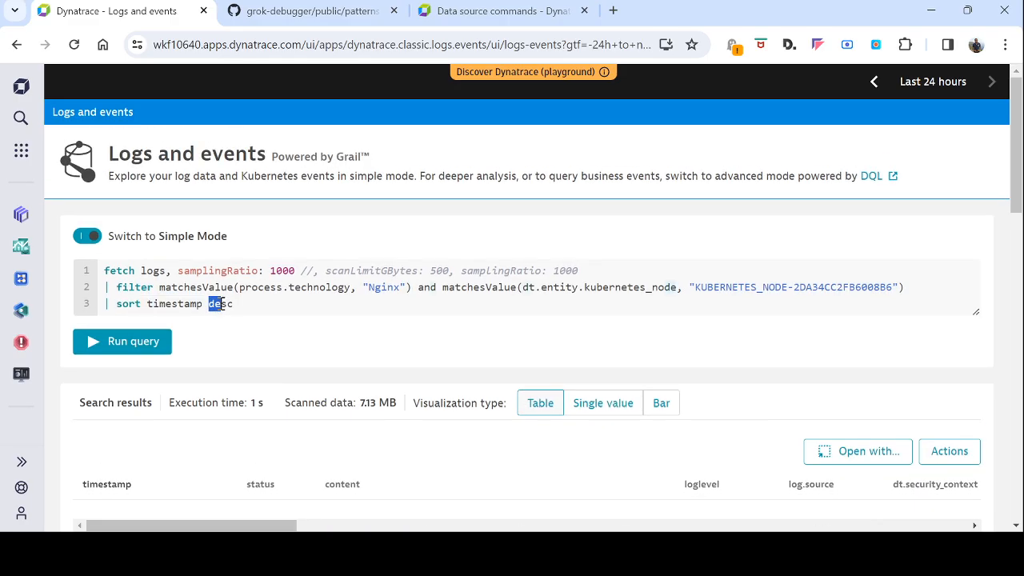
pyautogui.write('a')
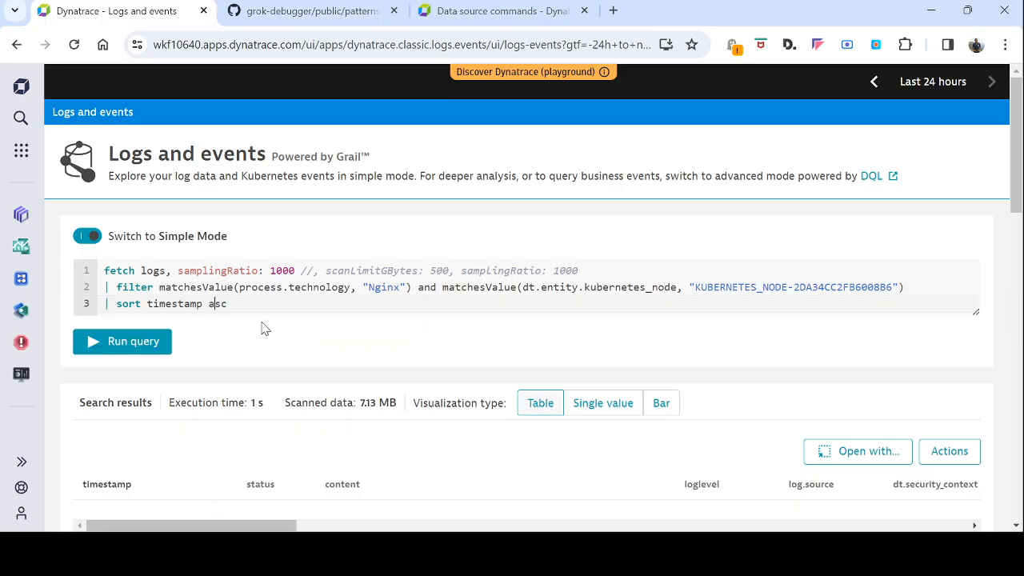
pyautogui.click(131, 346)
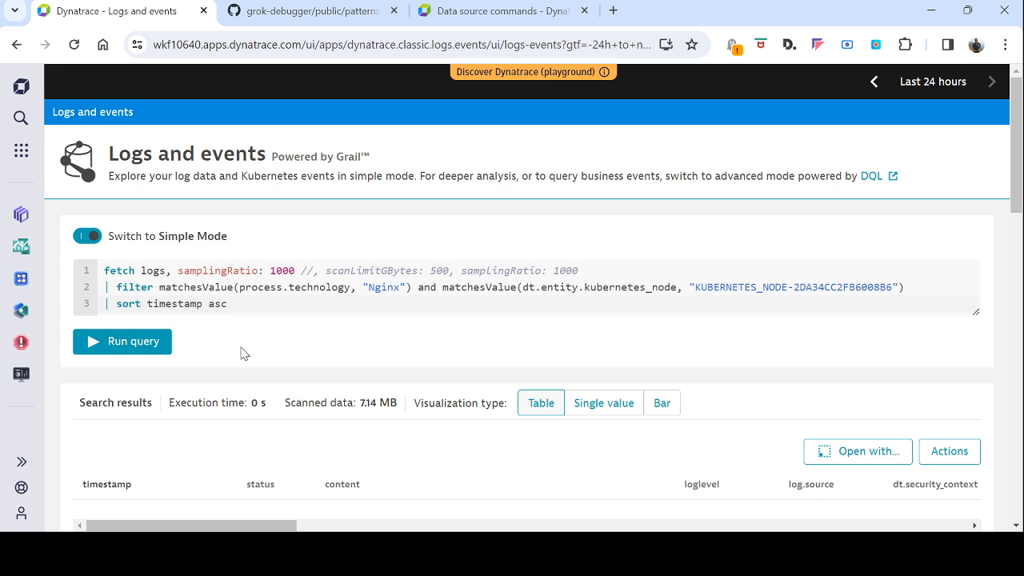
# Examine the filter command's matchesValue function and the order of the timestamps in the result table
pyautogui.click(131, 287)
pyautogui.doubleClick(130, 287)
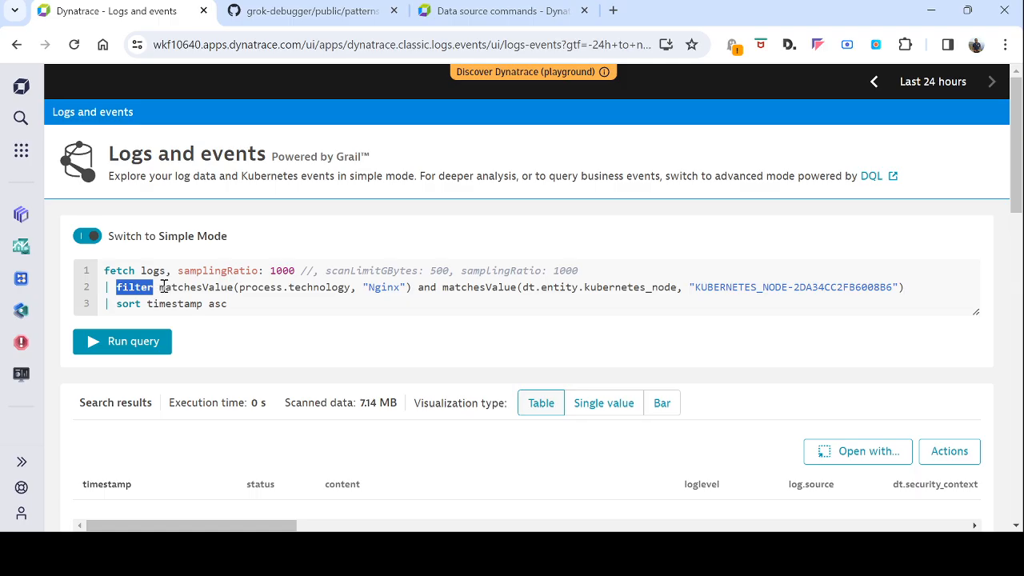
pyautogui.click(161, 289)
pyautogui.moveTo(161, 290); pyautogui.dragTo(228, 289)
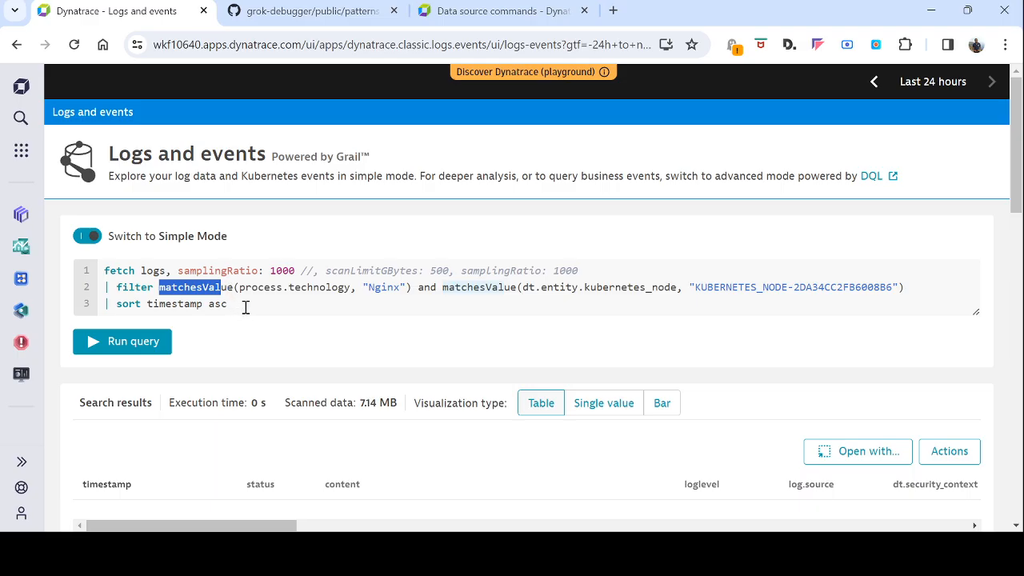
pyautogui.click(290, 306)
pyautogui.scroll(-1, 369, 392)
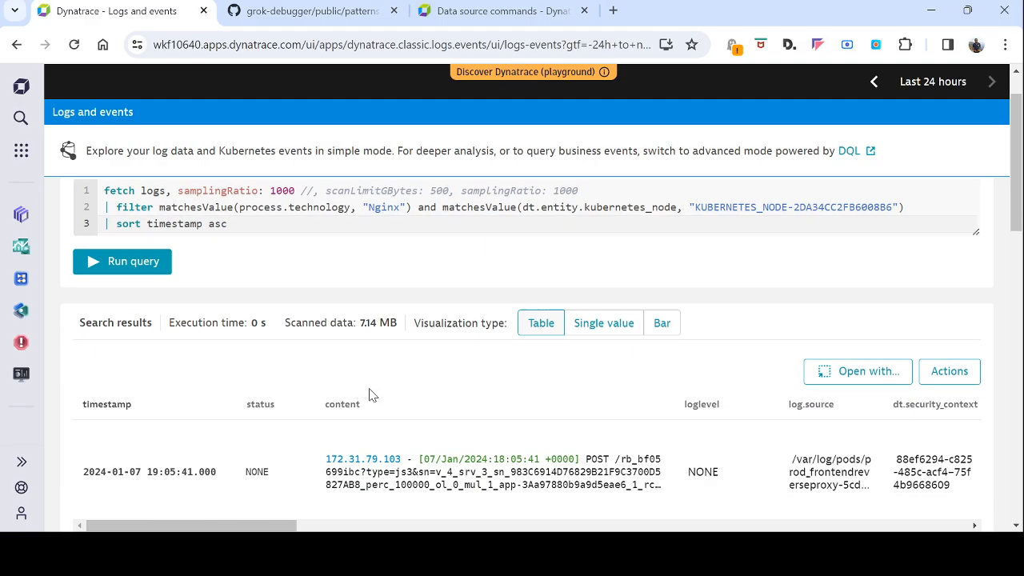
pyautogui.scroll(1, 369, 393)
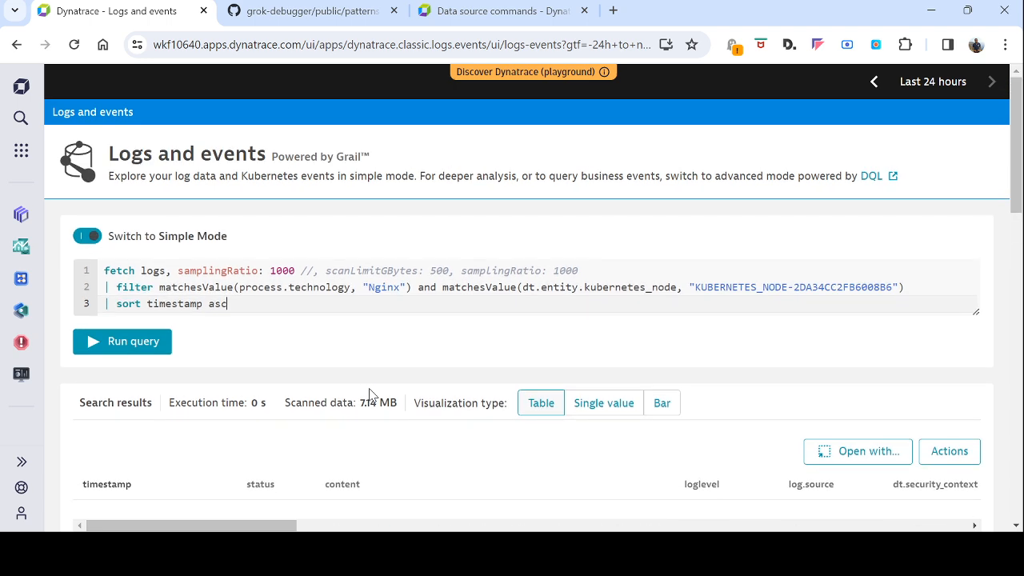
# Add a fourth query line that pipes the results into a parse command on the content field
pyautogui.press('Return')
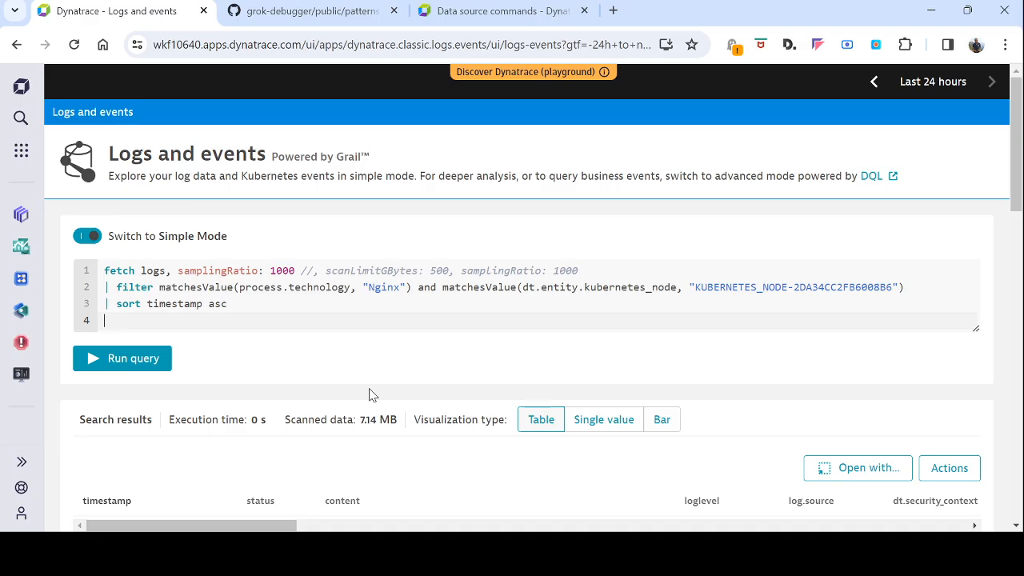
pyautogui.write('|')
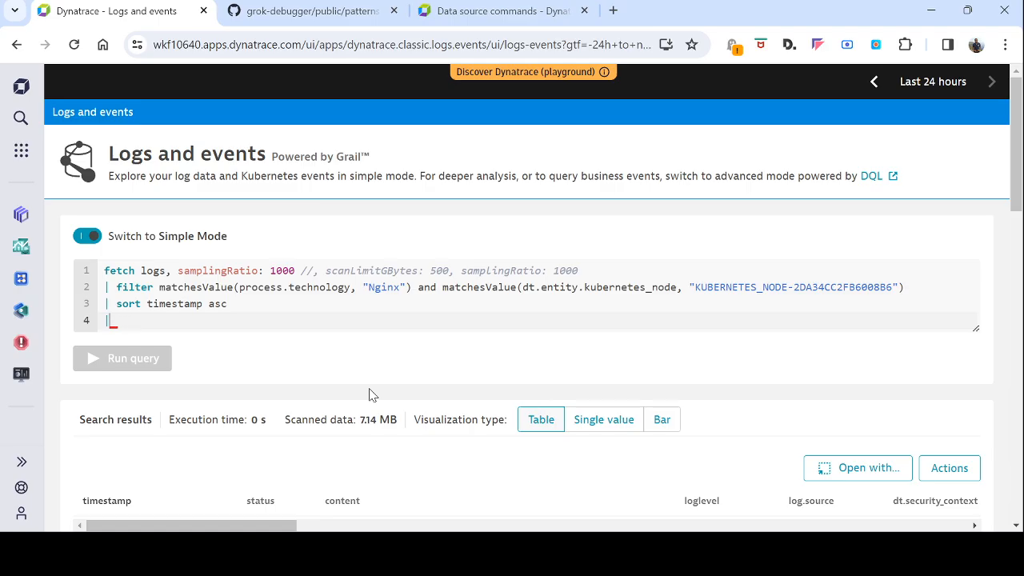
pyautogui.hotkey('ctrl', 'space')
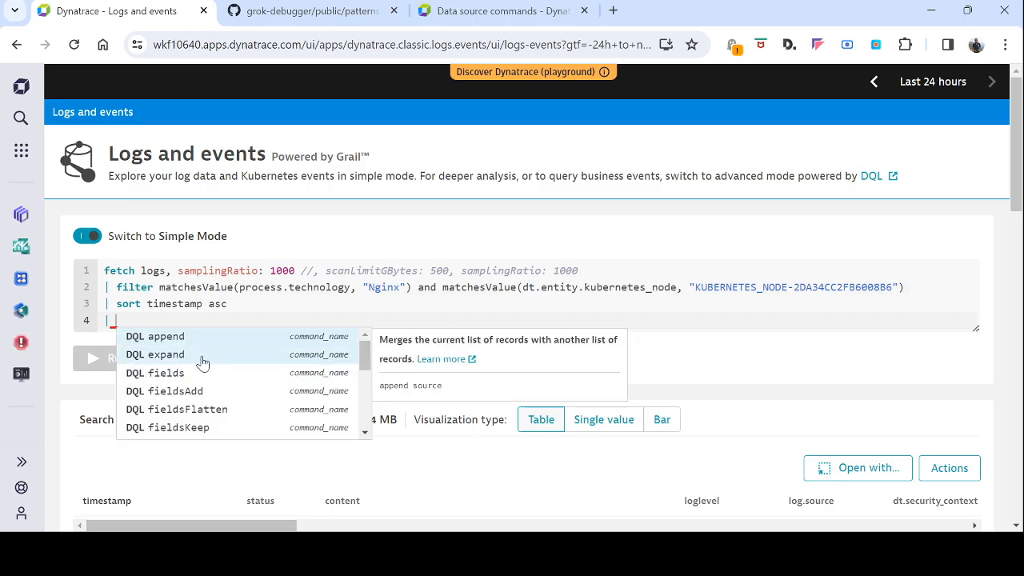
pyautogui.scroll(-1, 208, 380)
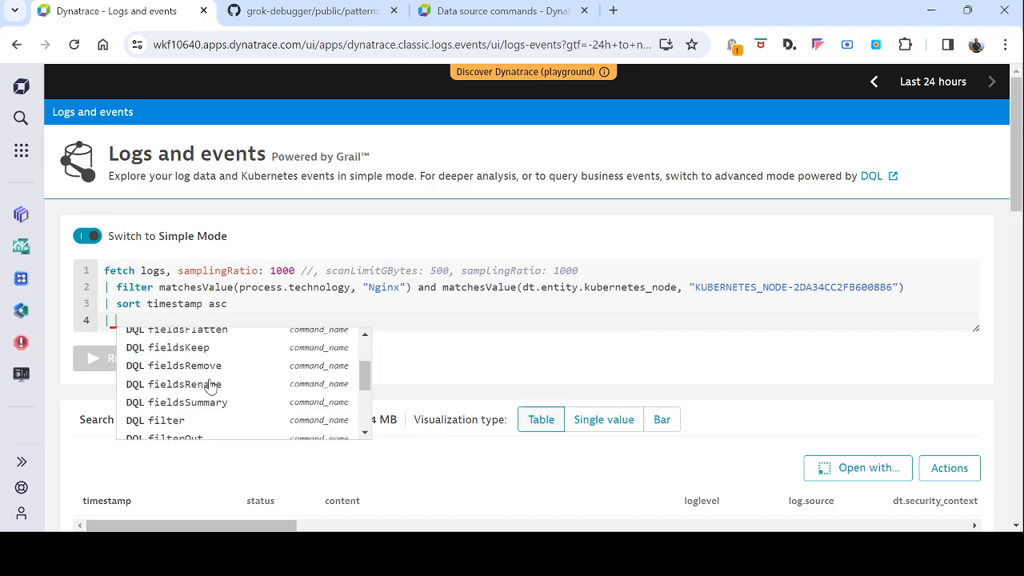
pyautogui.scroll(-2, 211, 389)
pyautogui.scroll(2, 210, 389)
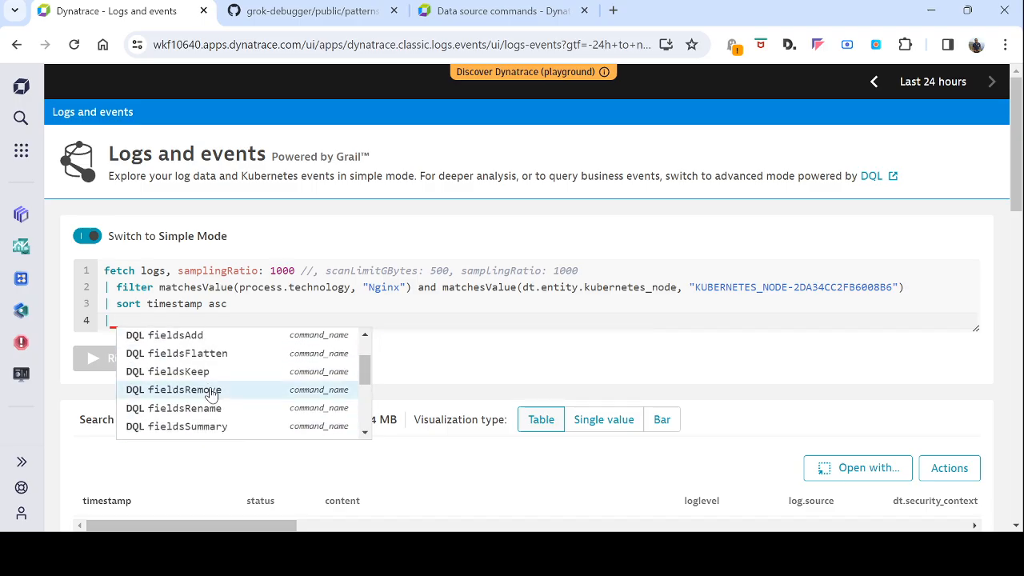
pyautogui.scroll(-1, 210, 393)
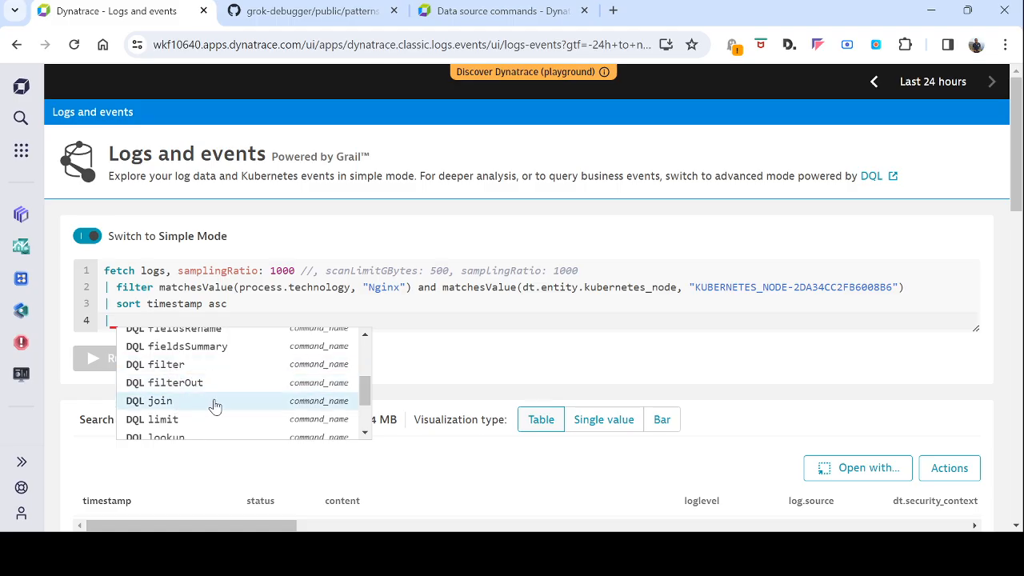
pyautogui.scroll(1, 224, 423)
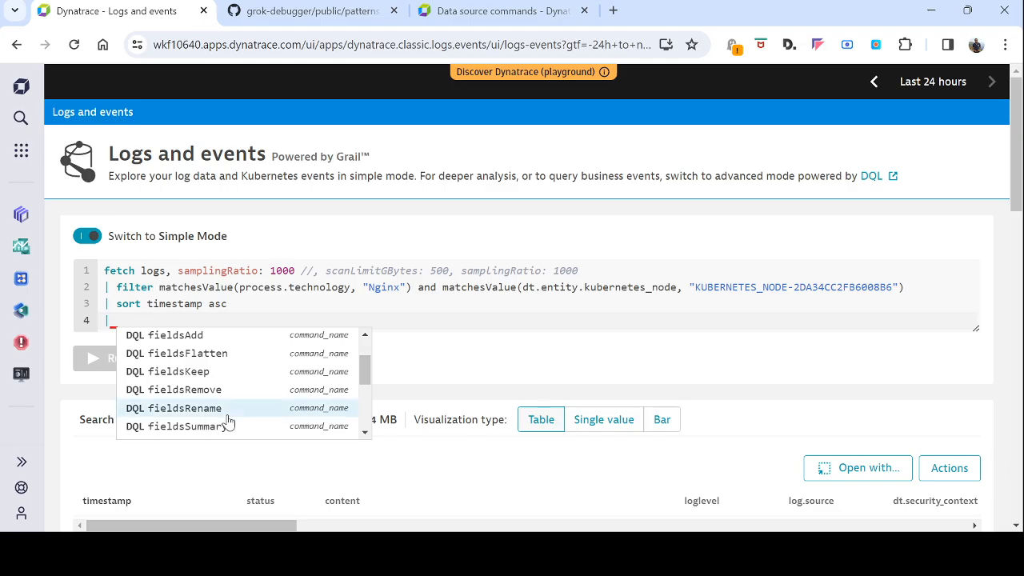
pyautogui.scroll(-1, 224, 426)
pyautogui.scroll(-1, 224, 425)
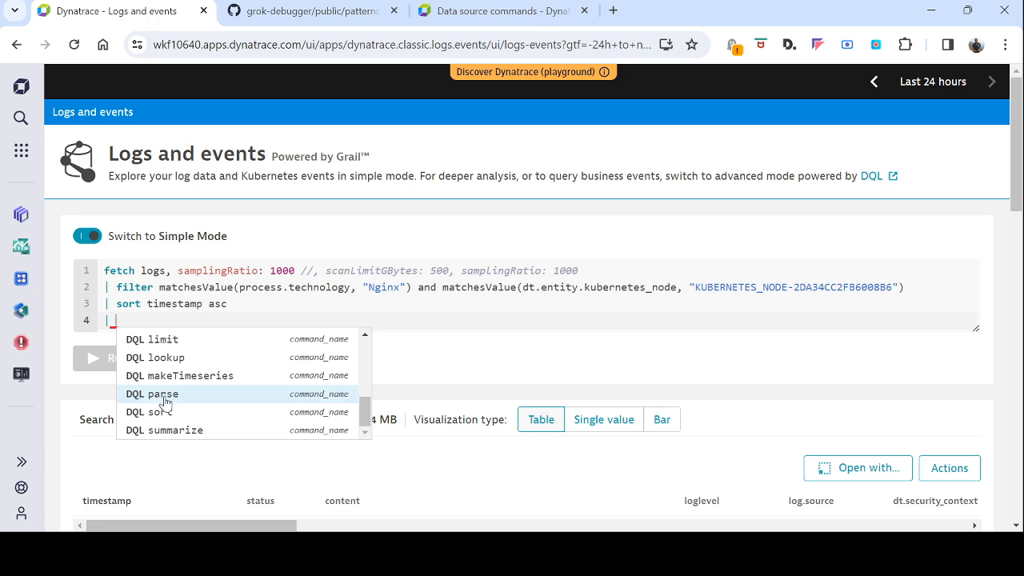
pyautogui.click(160, 398)
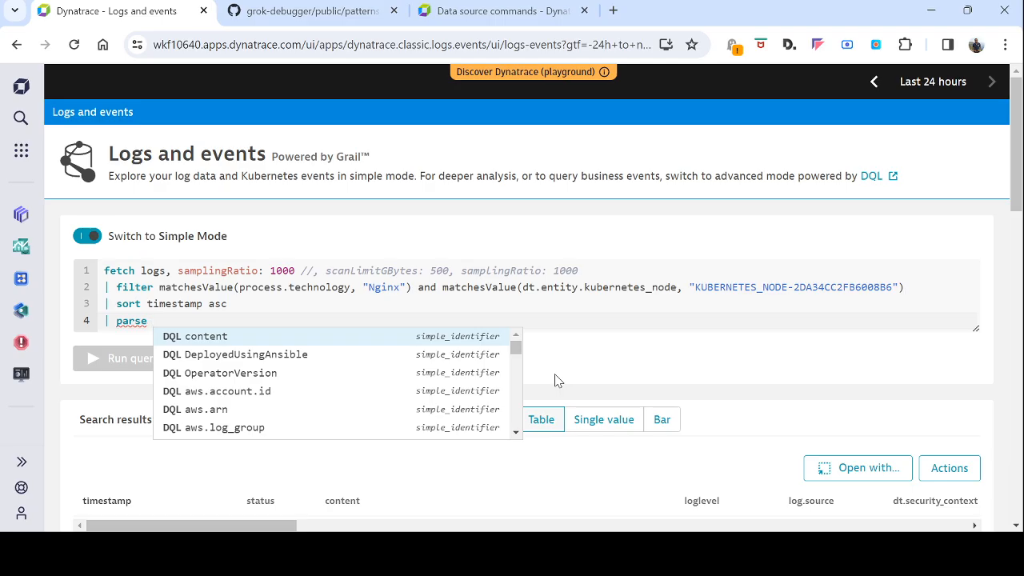
pyautogui.click(219, 340)
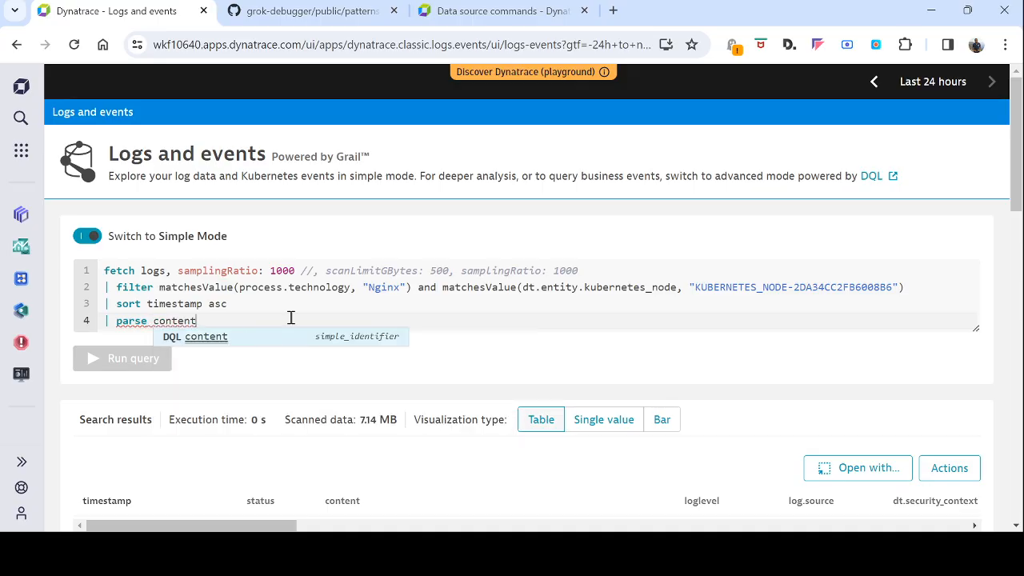
# Check the log records' content column and extend the parse command with a comma and an empty quoted pattern
pyautogui.scroll(-1, 405, 445)
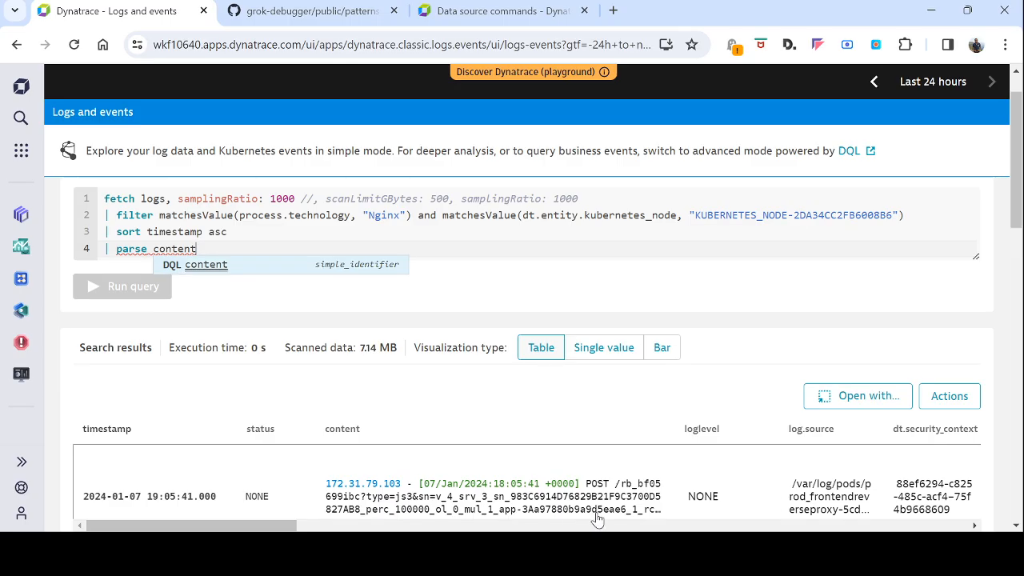
pyautogui.scroll(1, 596, 518)
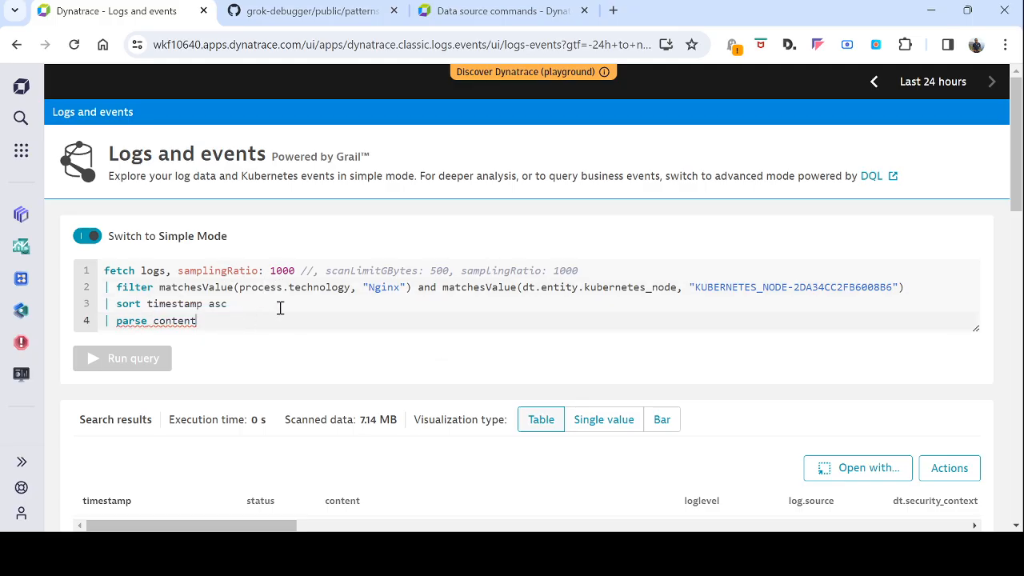
pyautogui.write(',')
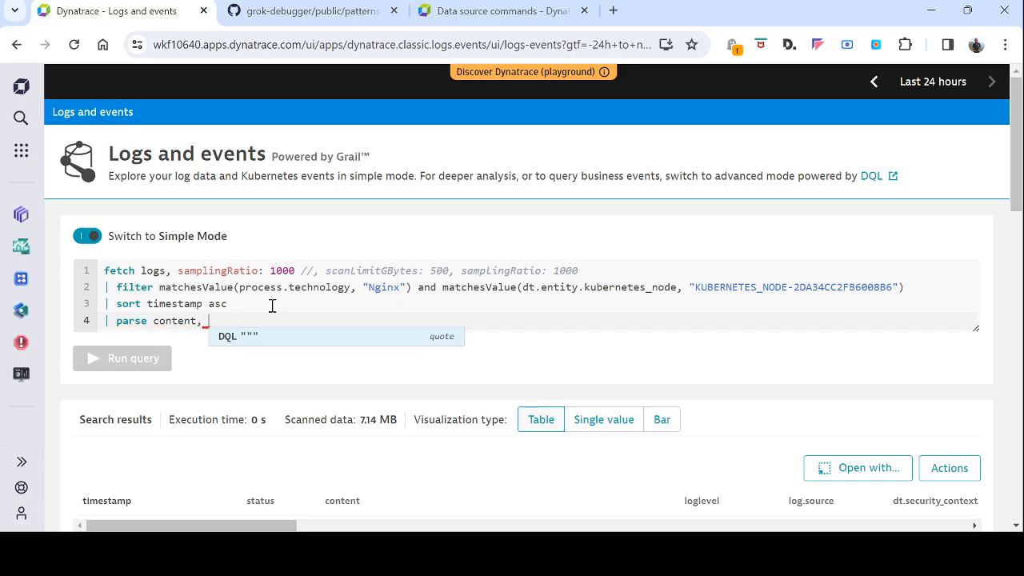
pyautogui.write(' "')
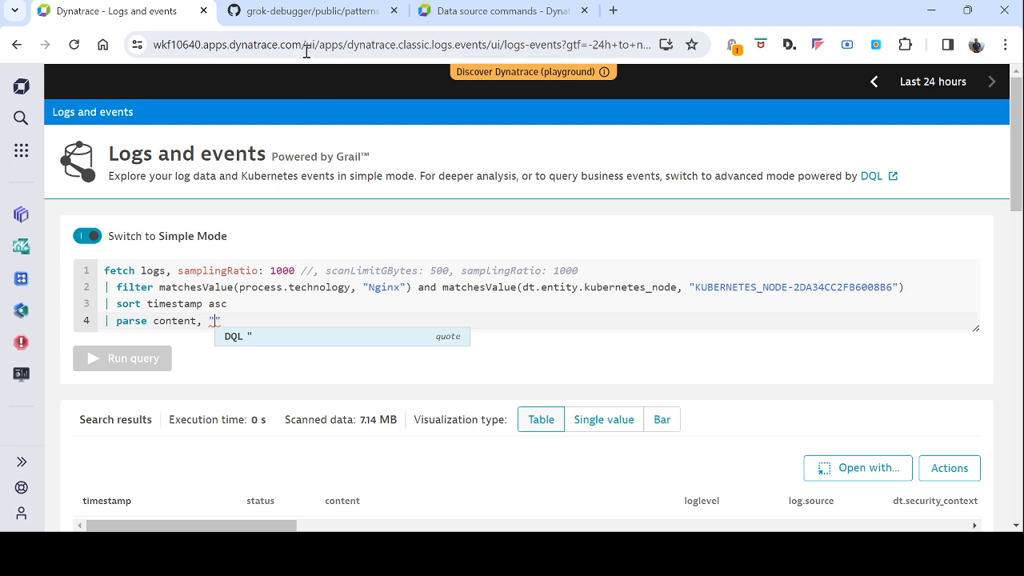
# Switch to the grok-debugger patterns folder on GitHub, close the page search and open the grok-patterns file
pyautogui.click(308, 10)
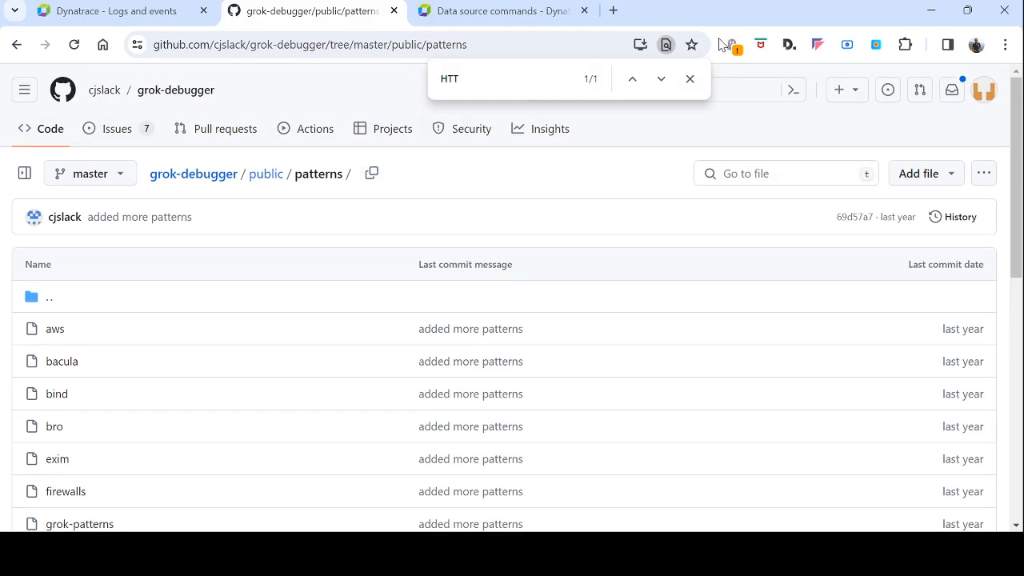
pyautogui.click(690, 78)
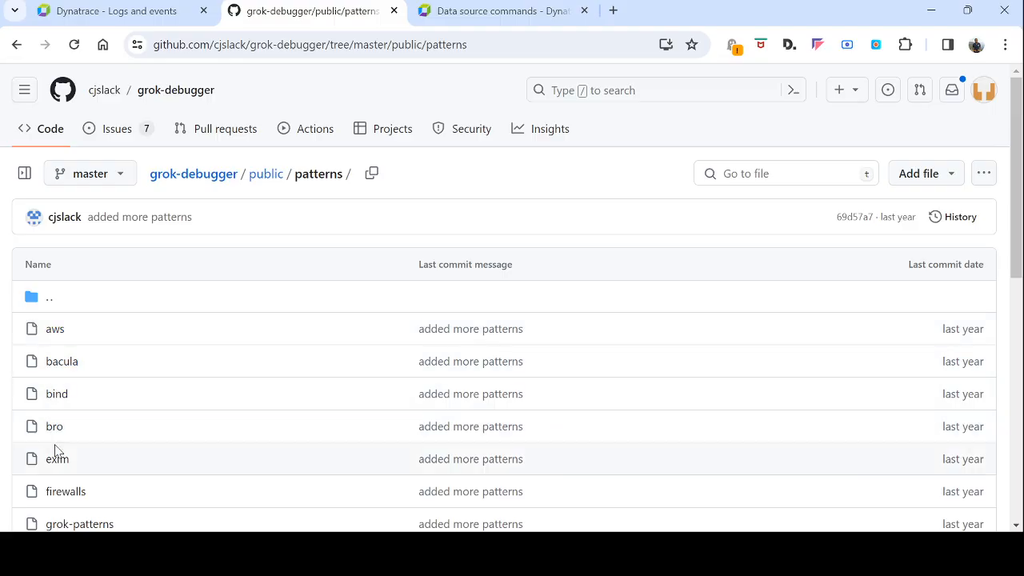
pyautogui.scroll(-2, 58, 452)
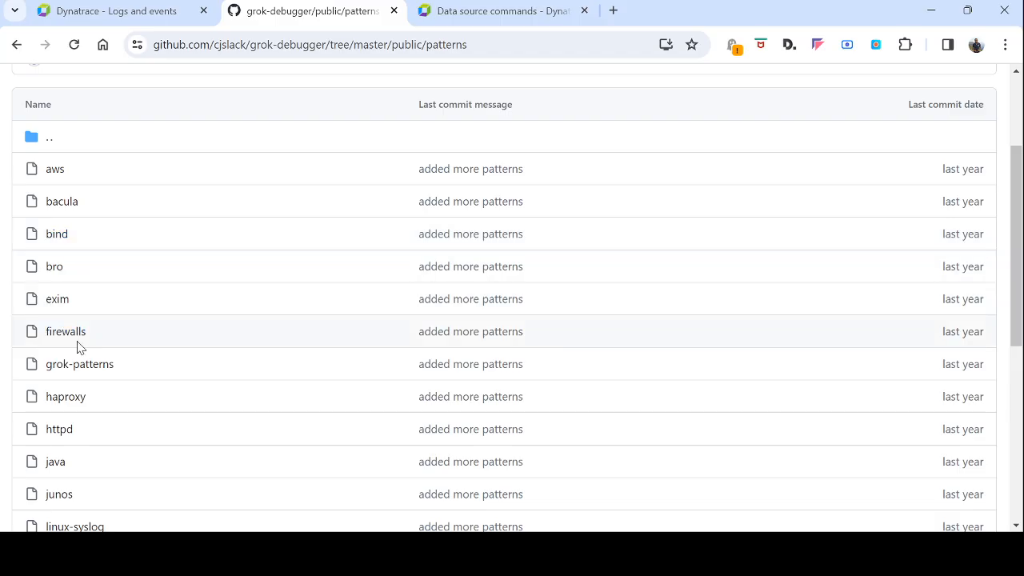
pyautogui.click(86, 371)
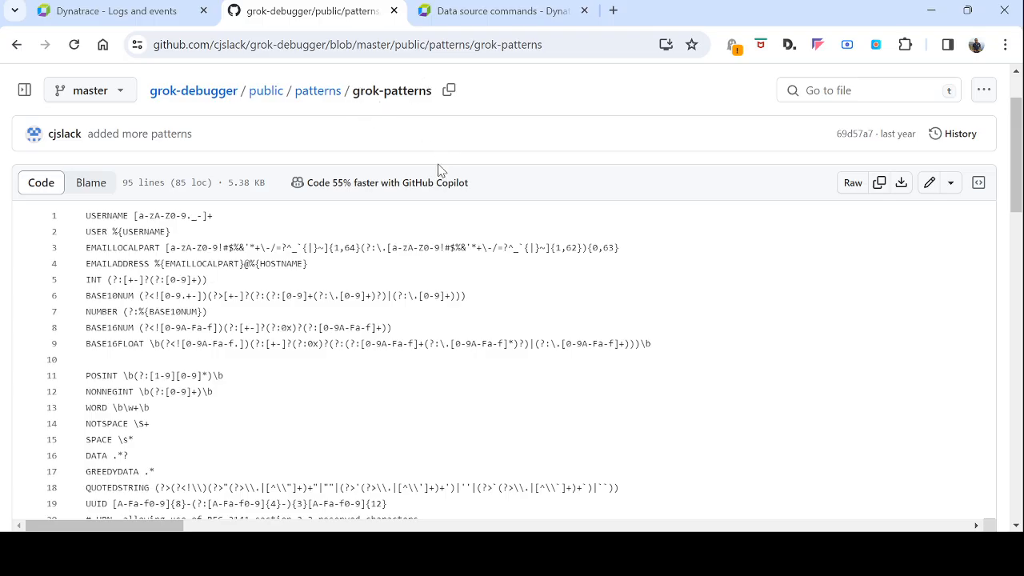
# Return to Dynatrace and examine how the content of the Nginx log records is structured
pyautogui.click(116, 11)
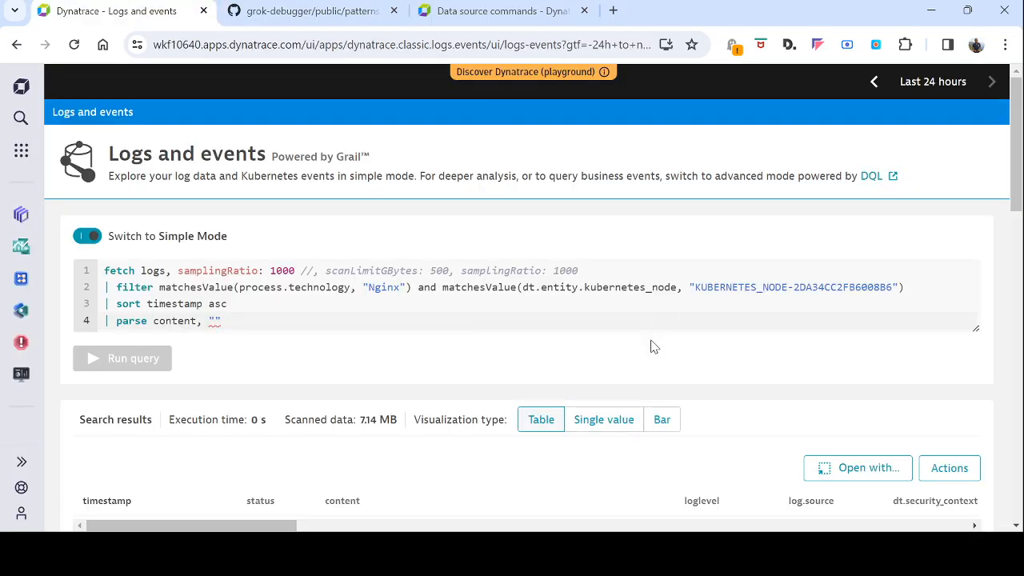
pyautogui.scroll(-2, 613, 362)
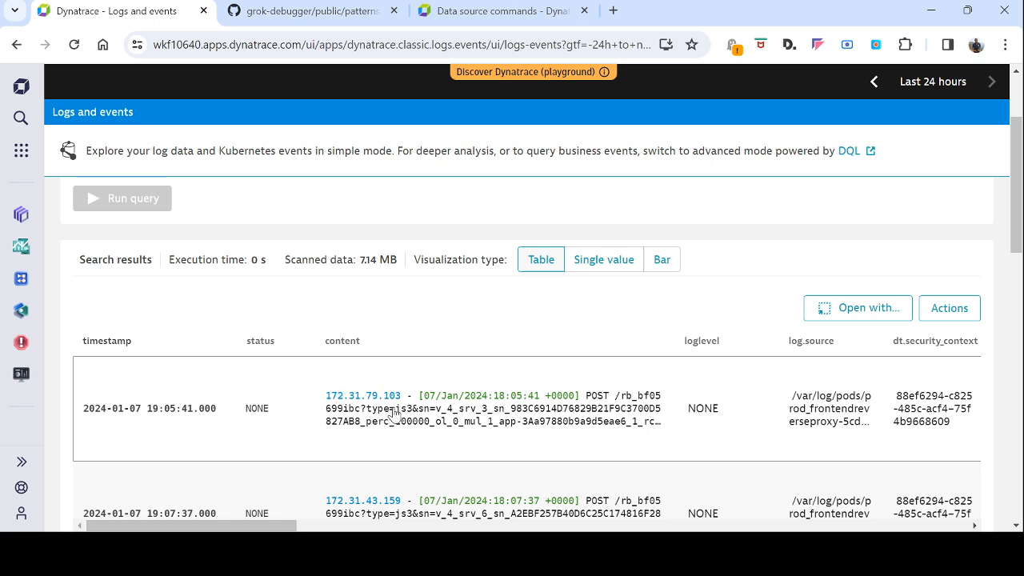
pyautogui.scroll(-1, 365, 415)
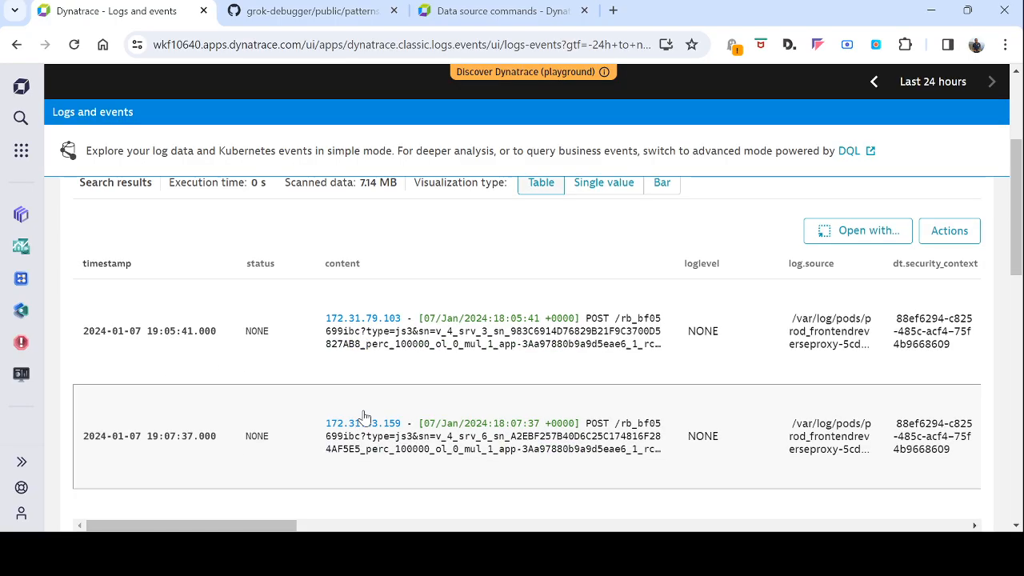
pyautogui.scroll(-2, 368, 448)
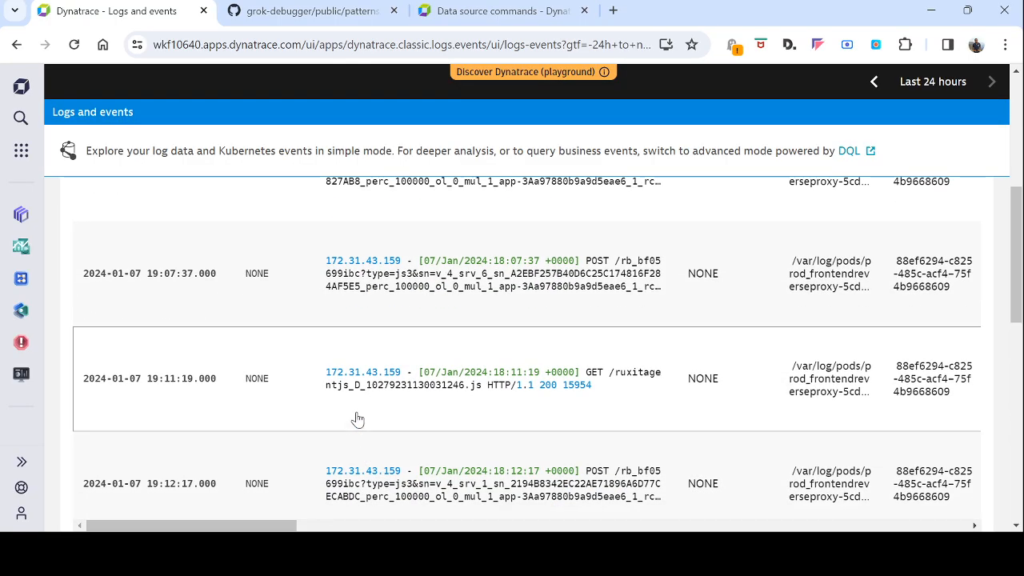
pyautogui.scroll(4, 492, 347)
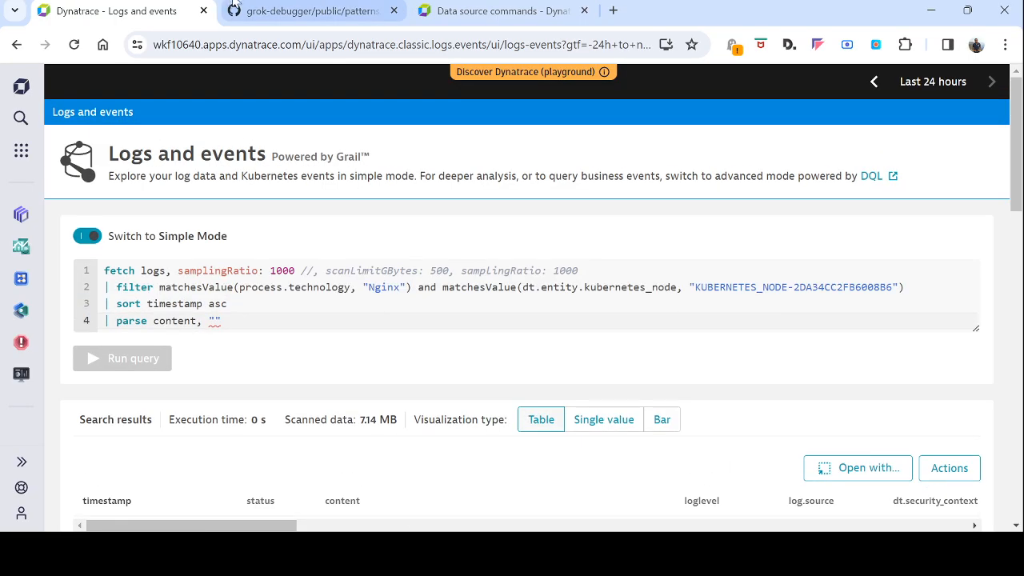
# Search the grok-patterns file on GitHub for IP and examine the IPV6, IPV4 and IP pattern definitions
pyautogui.click(234, 8)
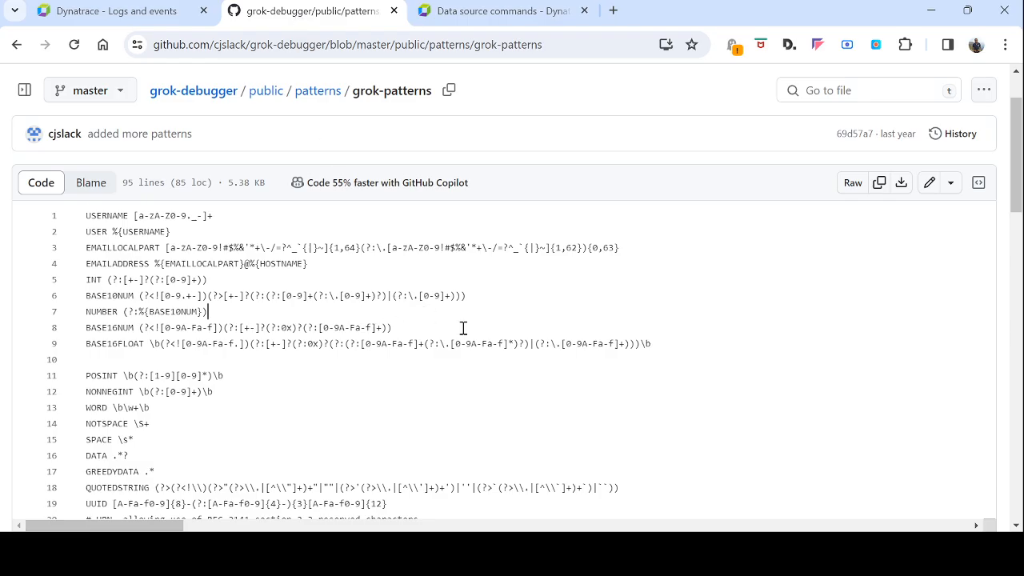
pyautogui.hotkey('ctrl', 'f')
pyautogui.write('IP')
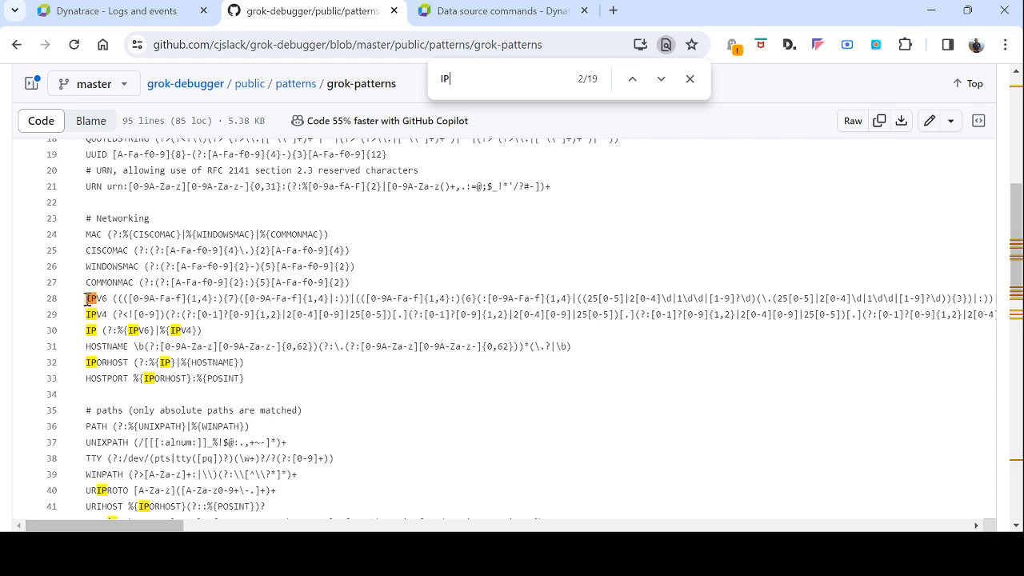
pyautogui.moveTo(86, 298); pyautogui.dragTo(109, 298)
pyautogui.moveTo(112, 298); pyautogui.dragTo(785, 300)
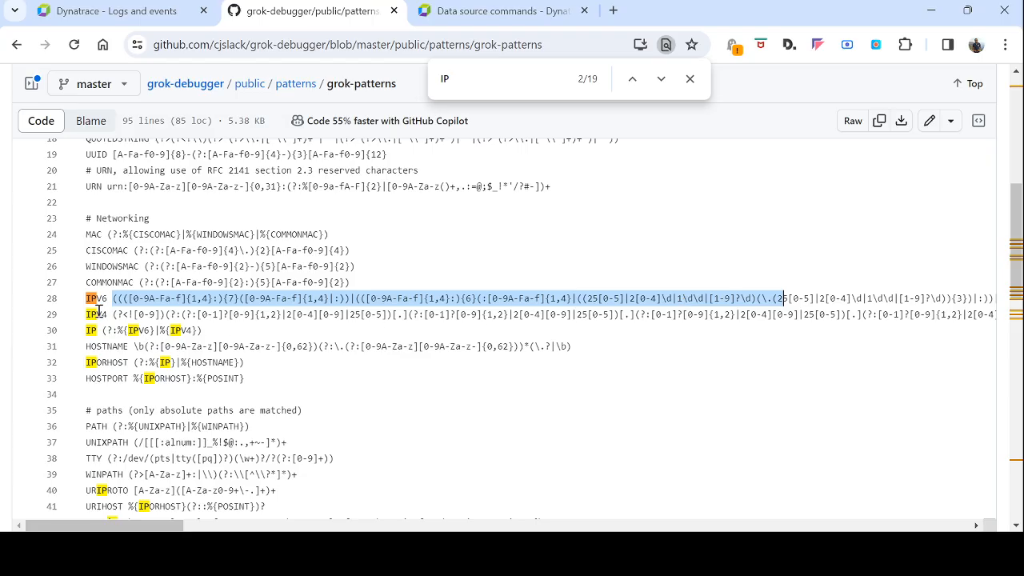
pyautogui.moveTo(85, 314); pyautogui.dragTo(112, 315)
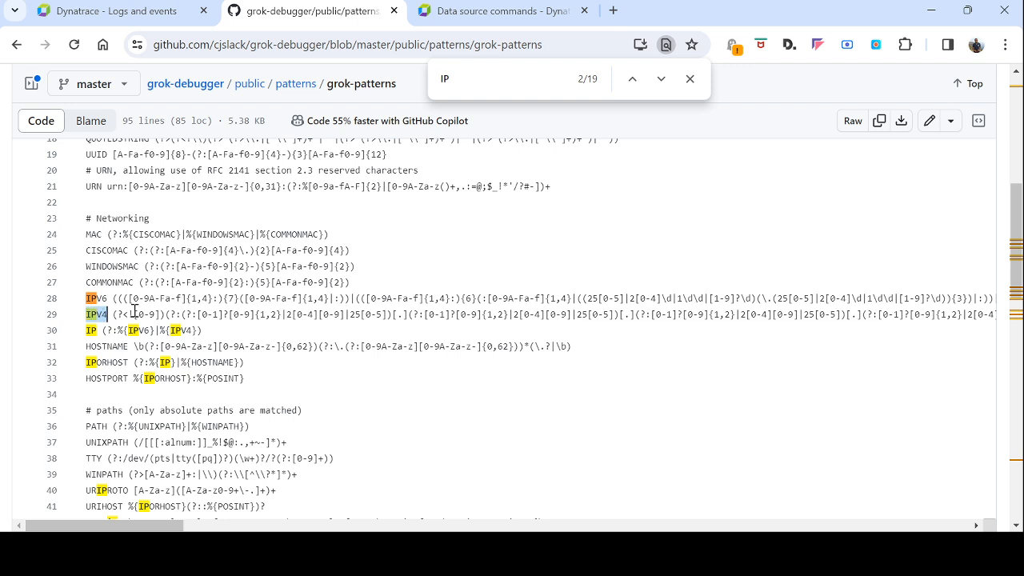
pyautogui.moveTo(114, 315); pyautogui.dragTo(688, 320)
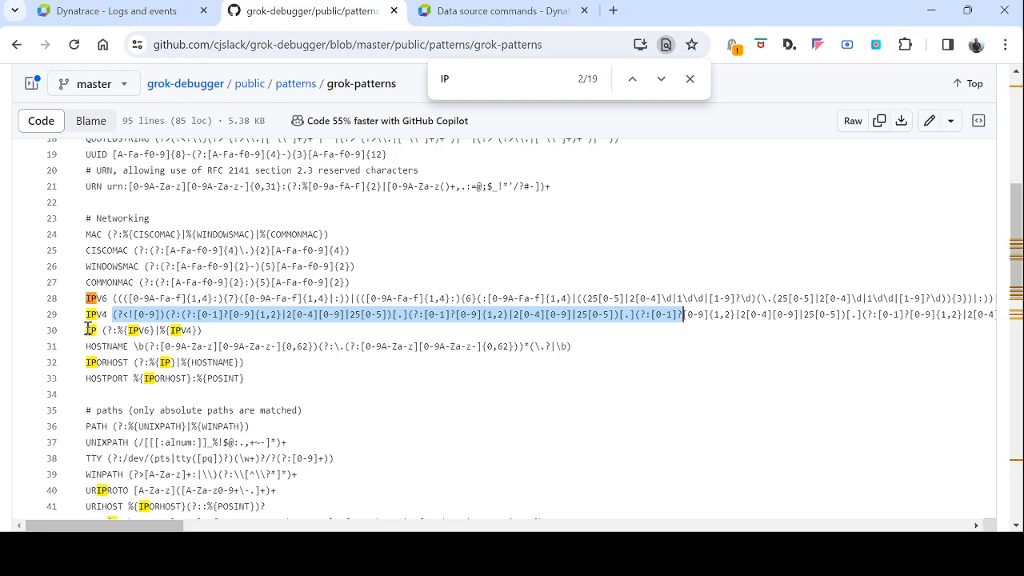
pyautogui.moveTo(87, 327); pyautogui.dragTo(97, 329)
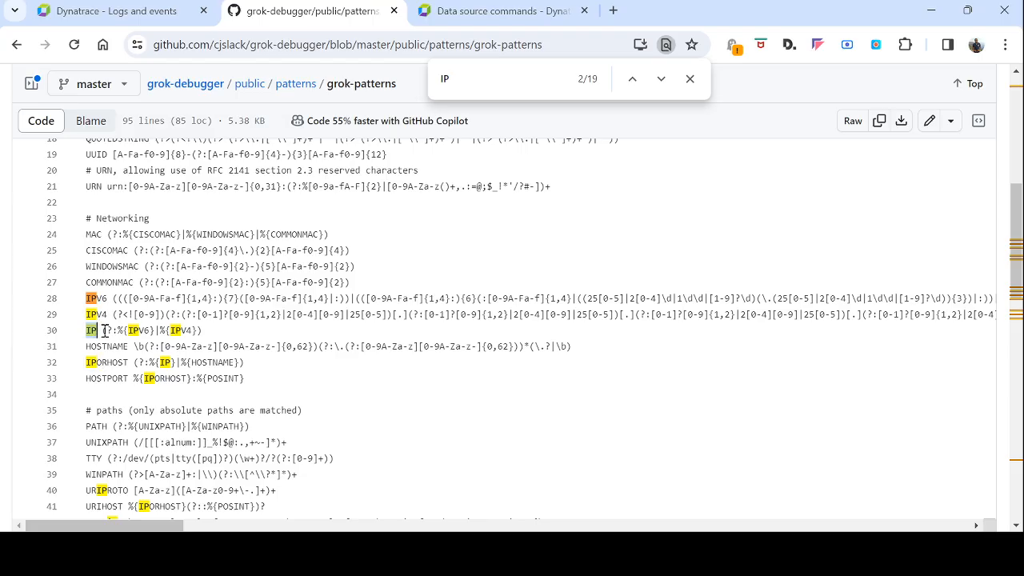
pyautogui.moveTo(103, 330); pyautogui.dragTo(207, 330)
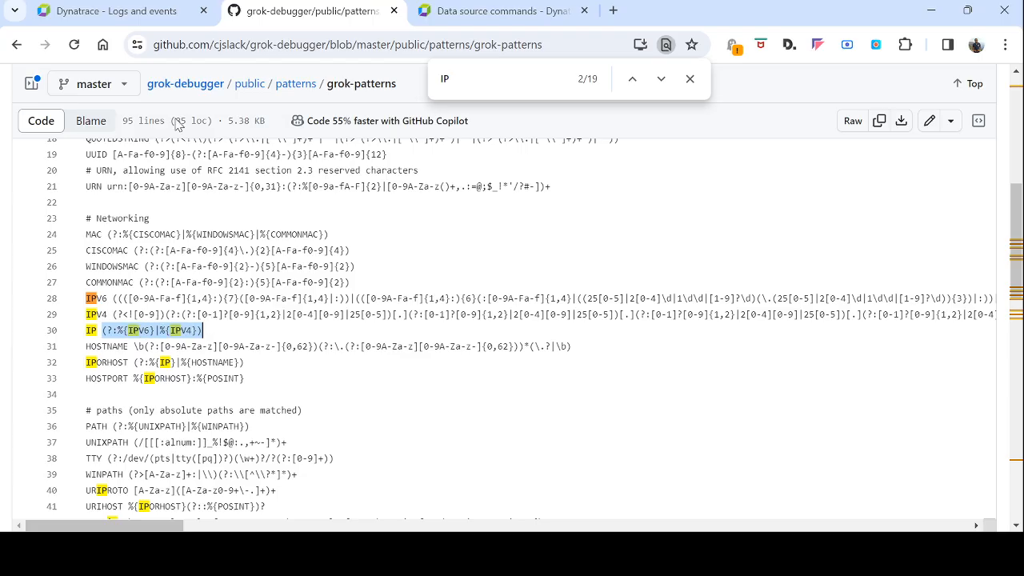
# Return to Dynatrace, check the start of the log content and set the parse pattern to "IP:client_ip"
pyautogui.click(172, 16)
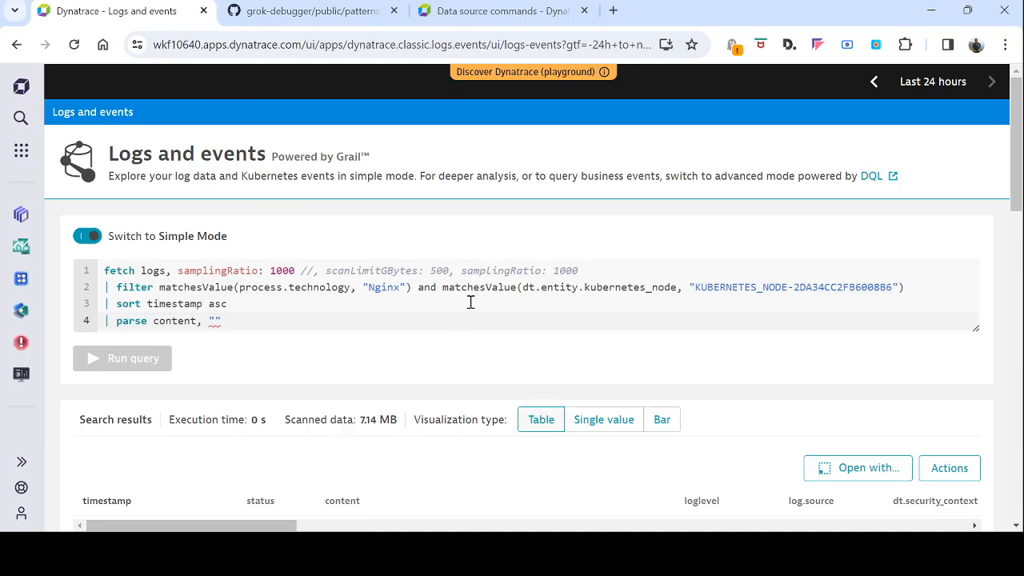
pyautogui.scroll(-5, 469, 299)
pyautogui.scroll(-4, 416, 404)
pyautogui.scroll(-1, 405, 406)
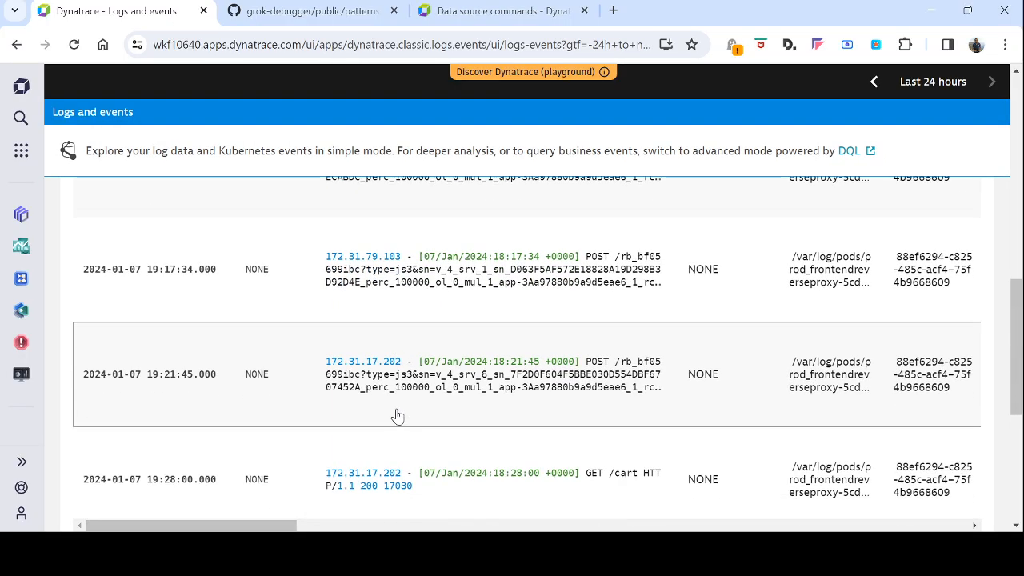
pyautogui.scroll(3, 412, 463)
pyautogui.scroll(7, 465, 432)
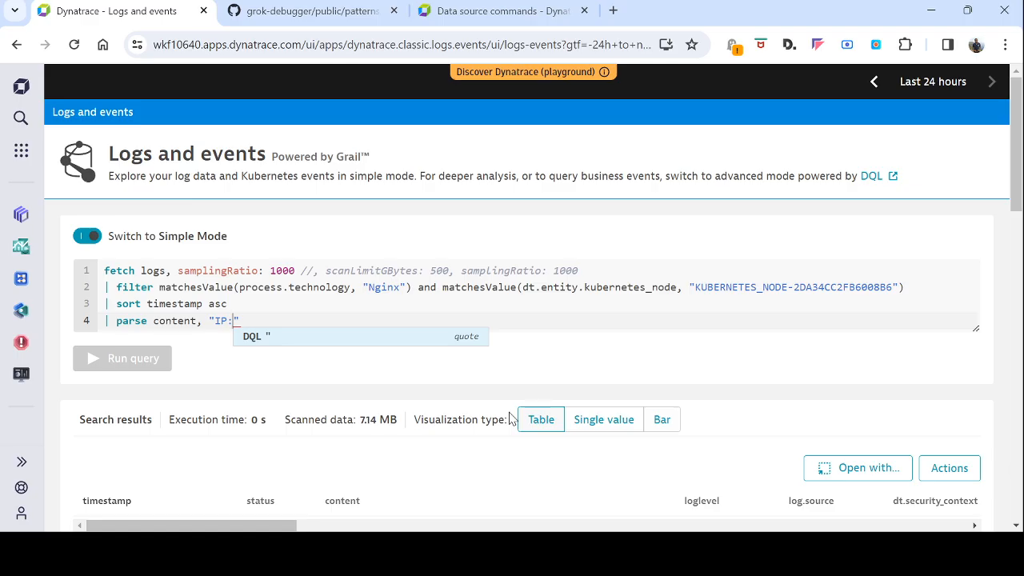
pyautogui.write('client')
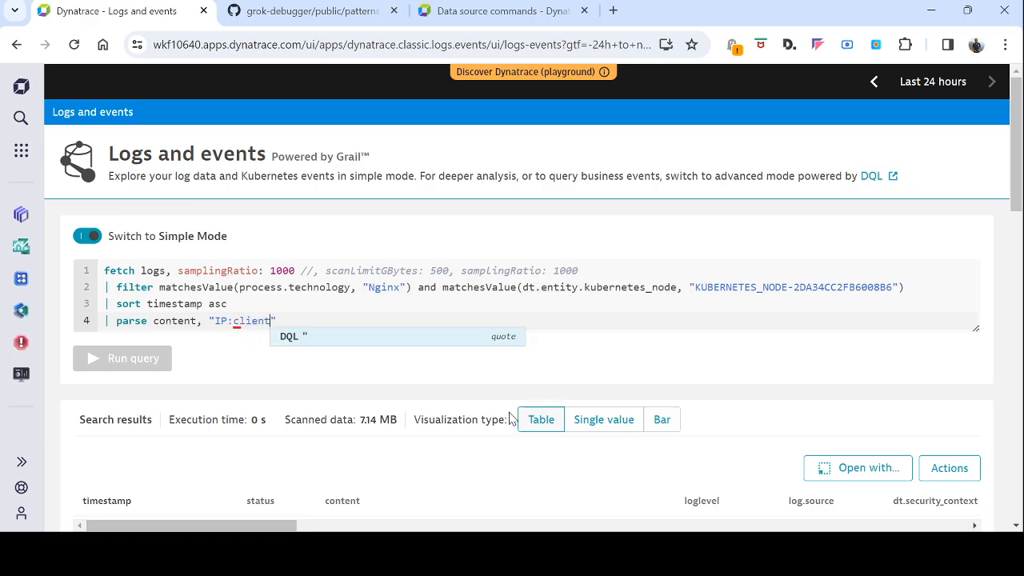
pyautogui.write('_ip')
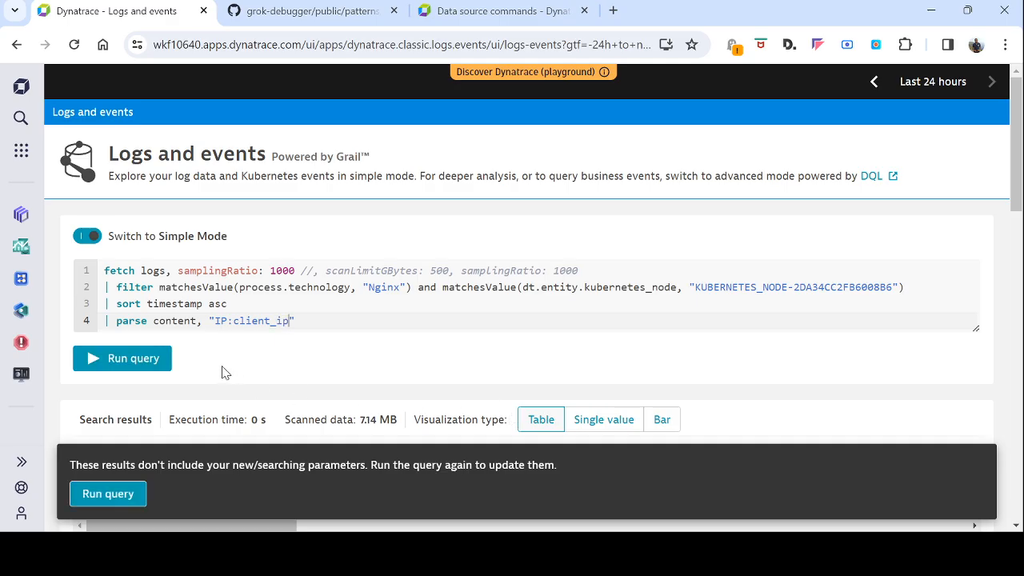
# Run the query and find the client_ip column in the search results with a page search
pyautogui.doubleClick(254, 320)
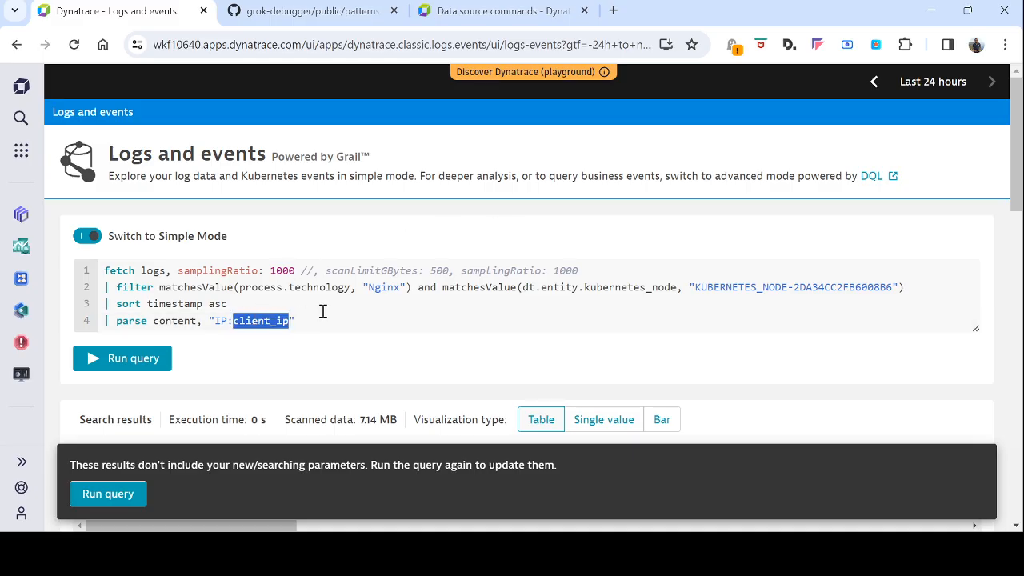
pyautogui.hotkey('ctrl', 'f')
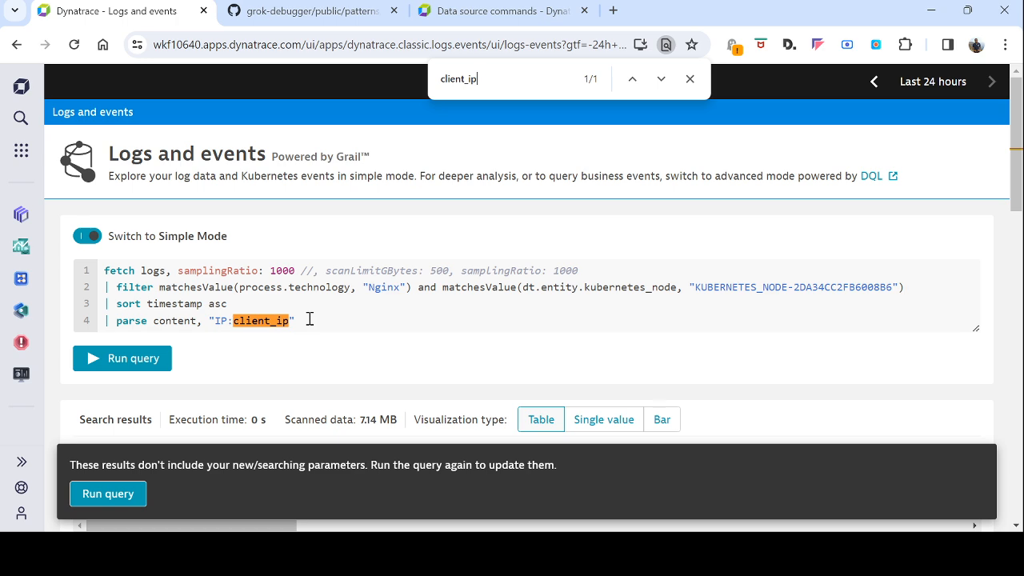
pyautogui.click(114, 362)
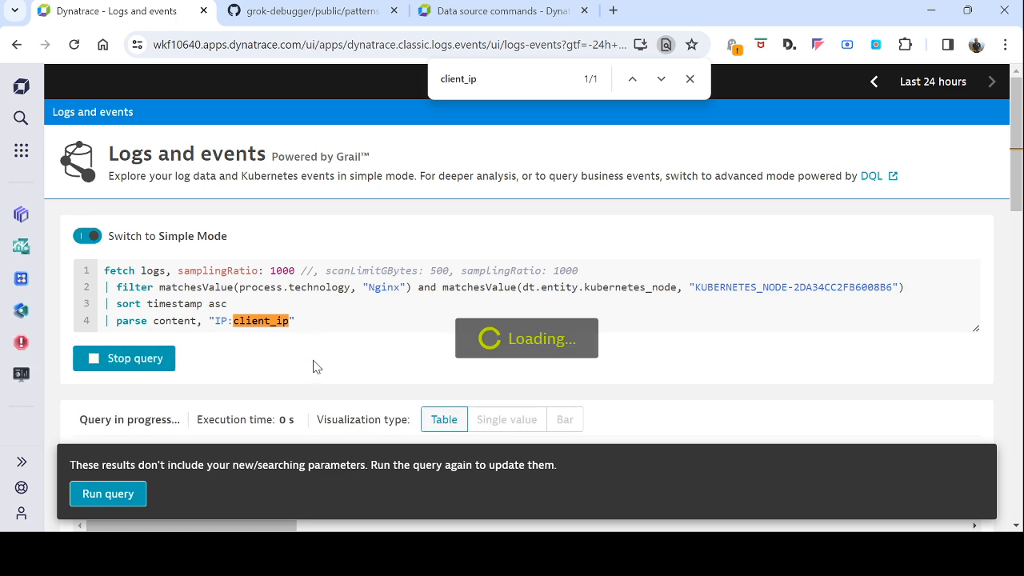
pyautogui.click(661, 80)
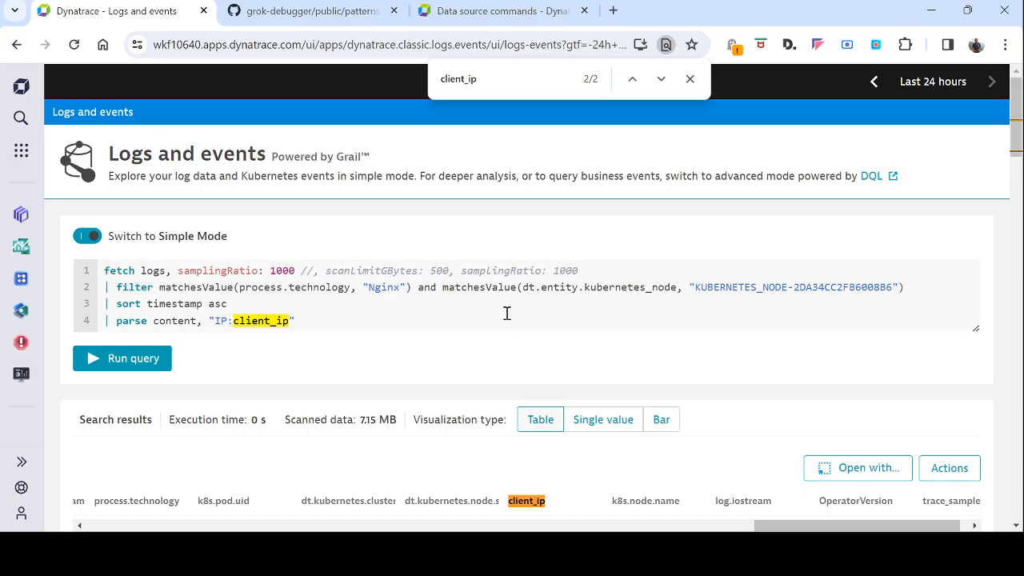
pyautogui.scroll(-1, 513, 315)
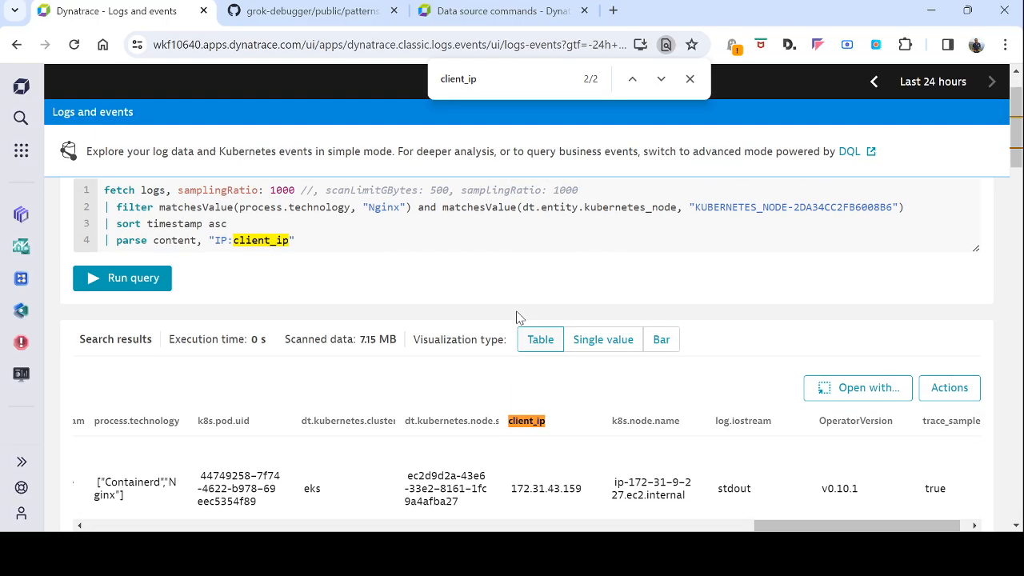
pyautogui.scroll(-1, 594, 352)
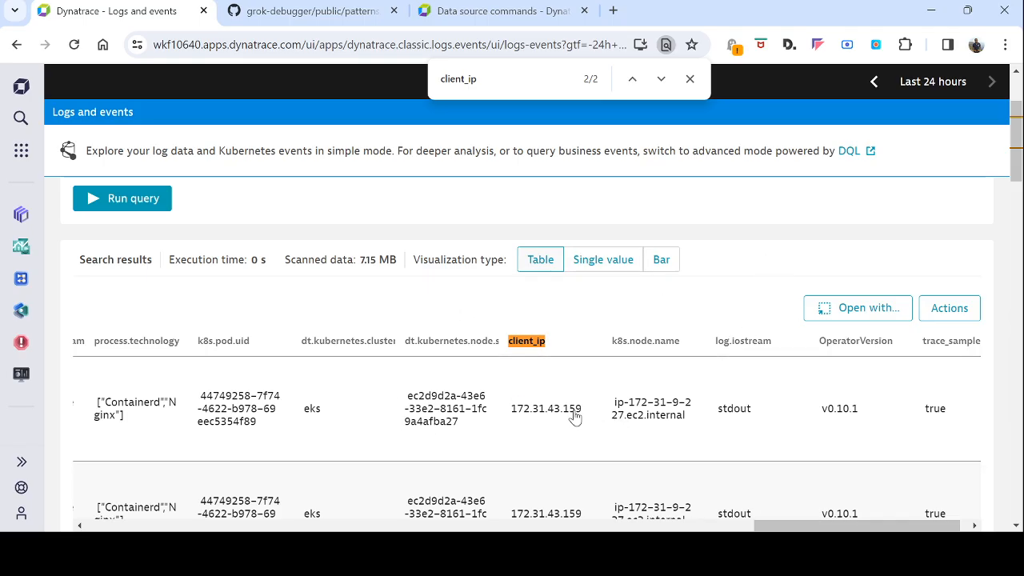
# Compare the client_ip column values with the IP address at the start of each record's content
pyautogui.moveTo(844, 526); pyautogui.dragTo(156, 516)
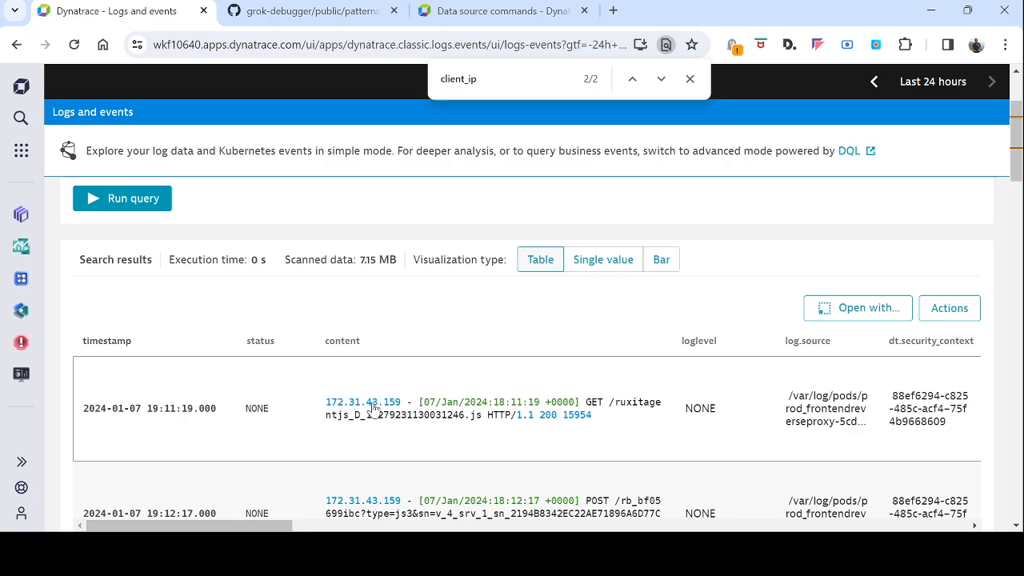
pyautogui.click(659, 80)
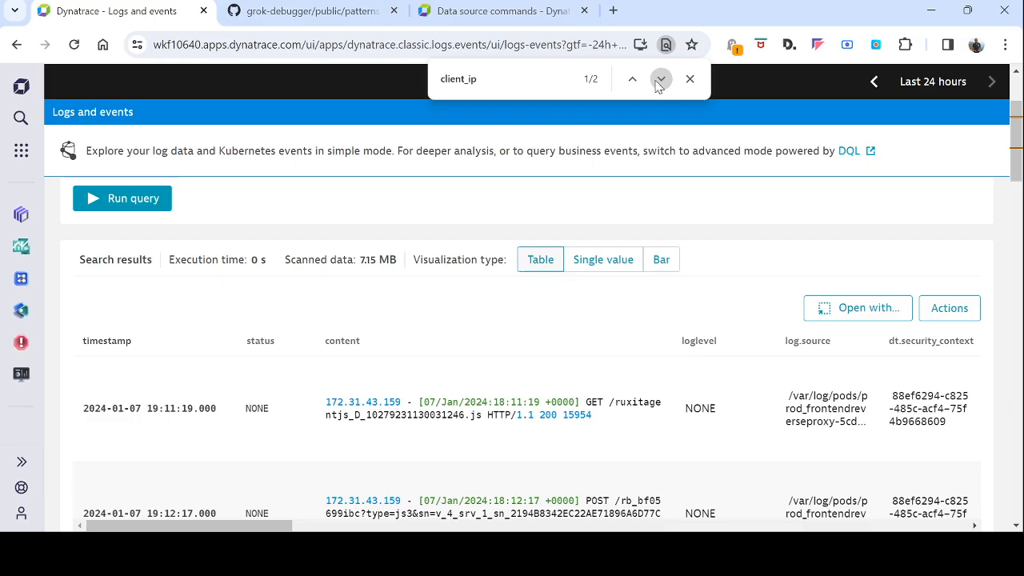
pyautogui.click(661, 82)
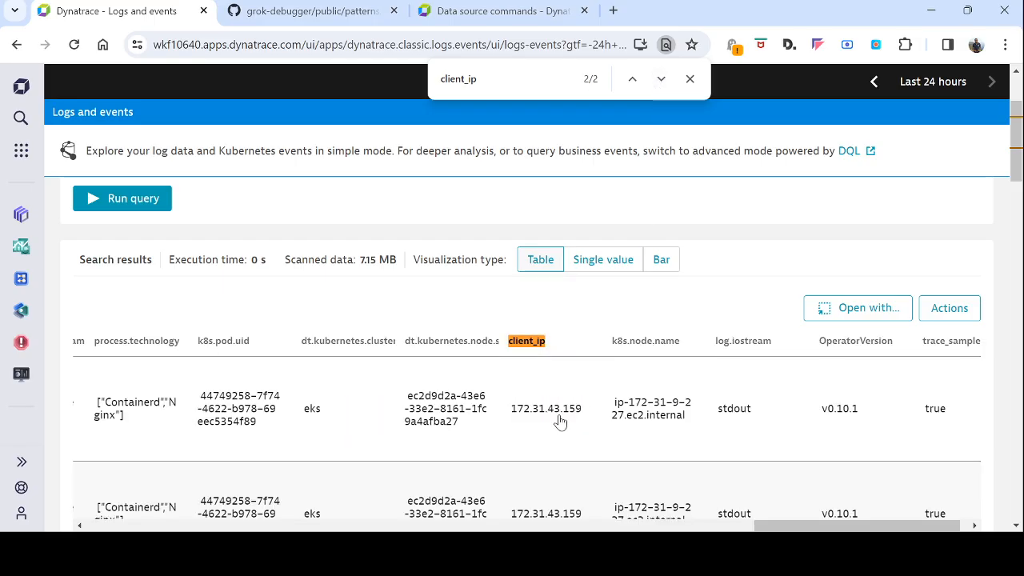
pyautogui.moveTo(776, 523); pyautogui.dragTo(31, 524)
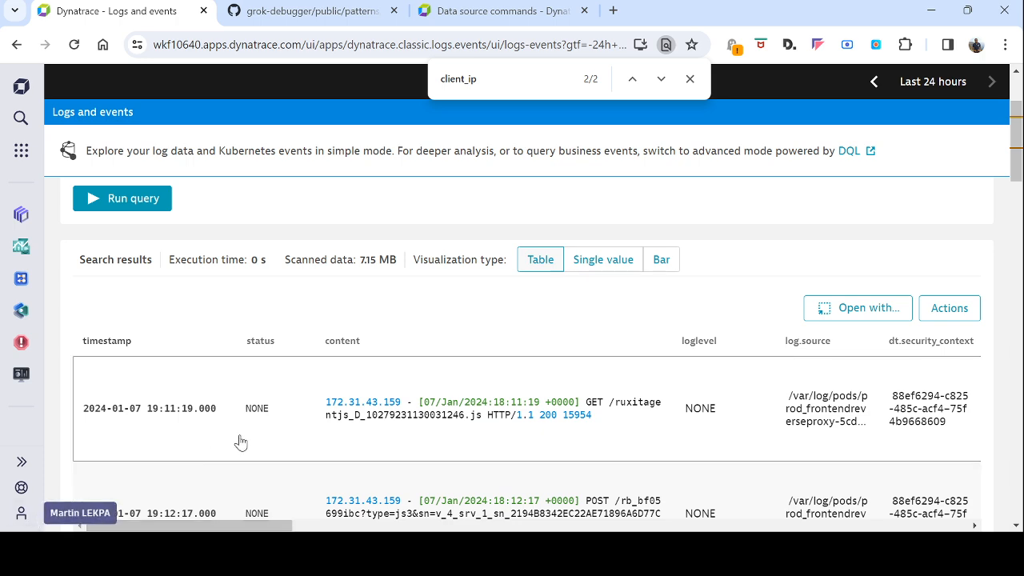
pyautogui.scroll(2, 415, 286)
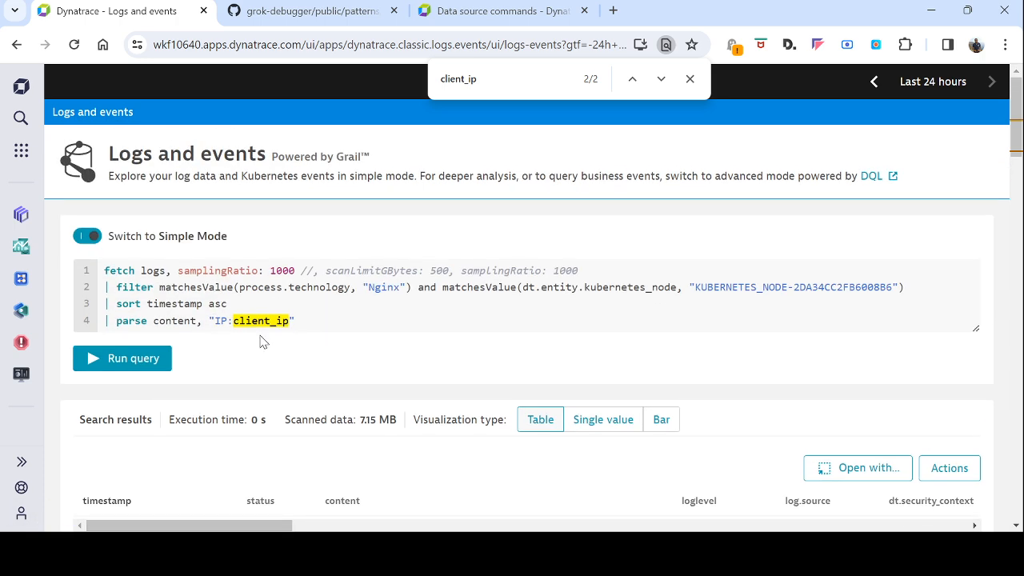
pyautogui.scroll(-2, 503, 433)
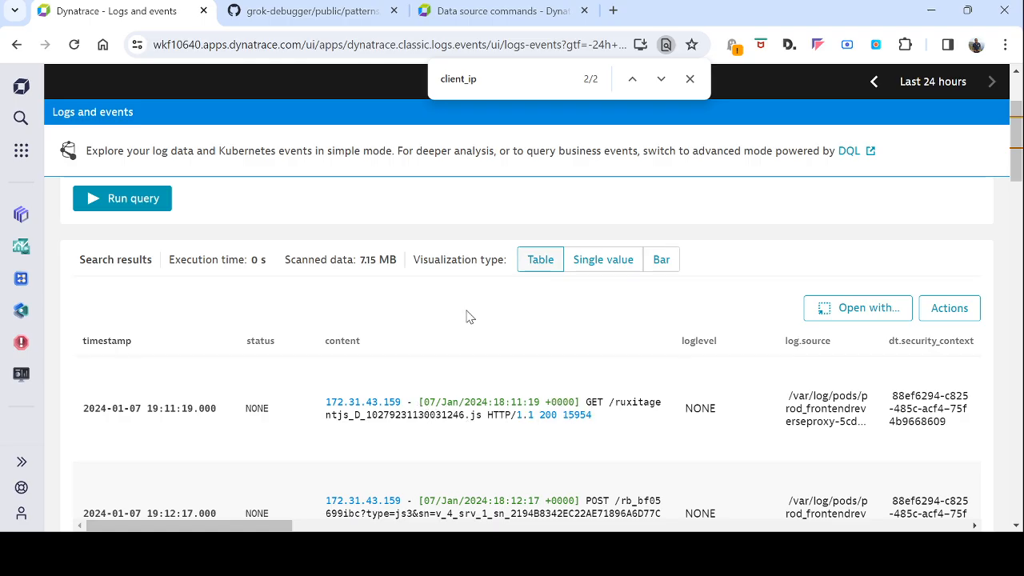
# Add LD after client_ip in the parse pattern and check which part of the log content comes next
pyautogui.scroll(2, 470, 317)
pyautogui.click(290, 322)
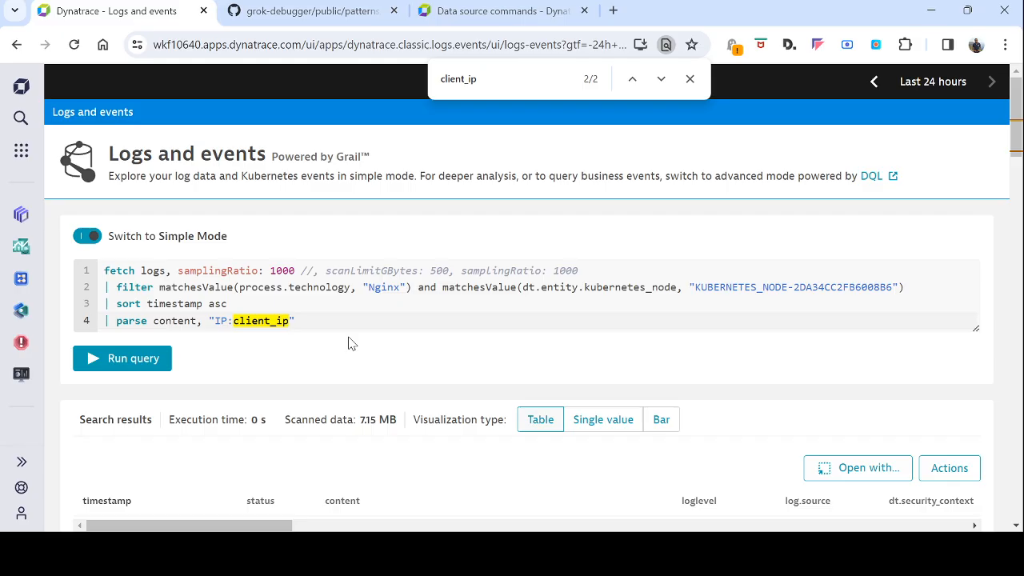
pyautogui.write('"')
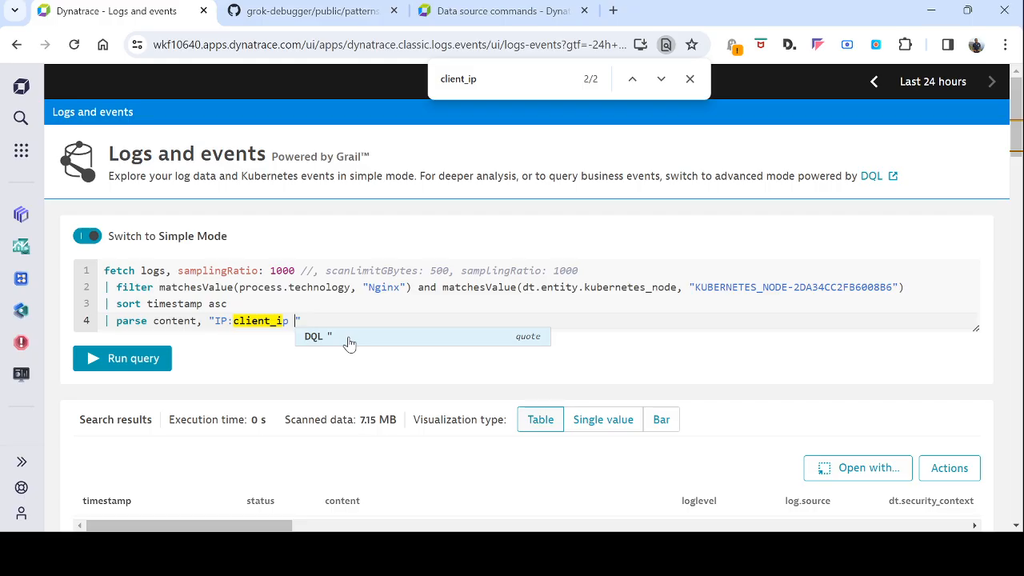
pyautogui.write('LD')
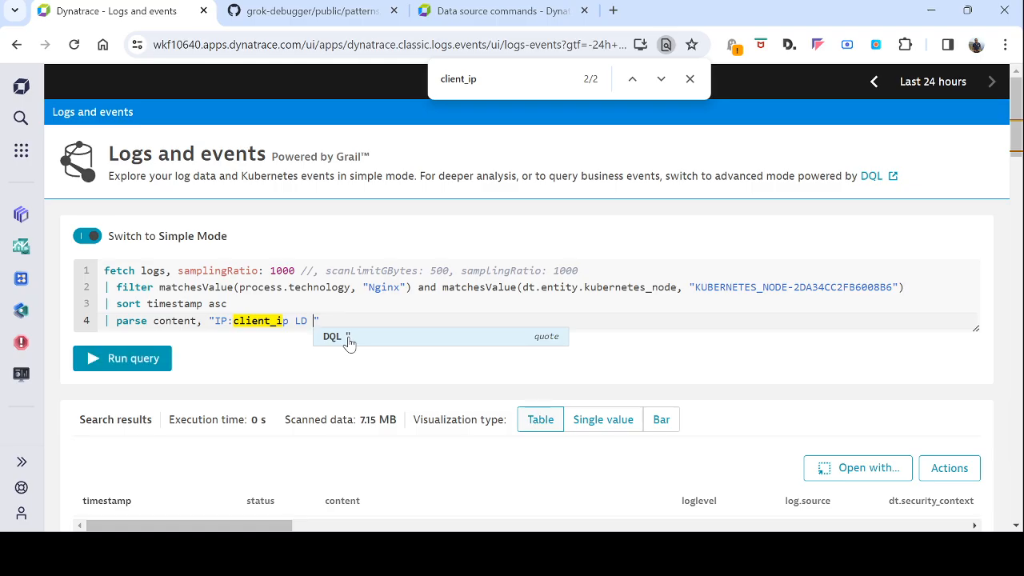
pyautogui.scroll(-2, 460, 344)
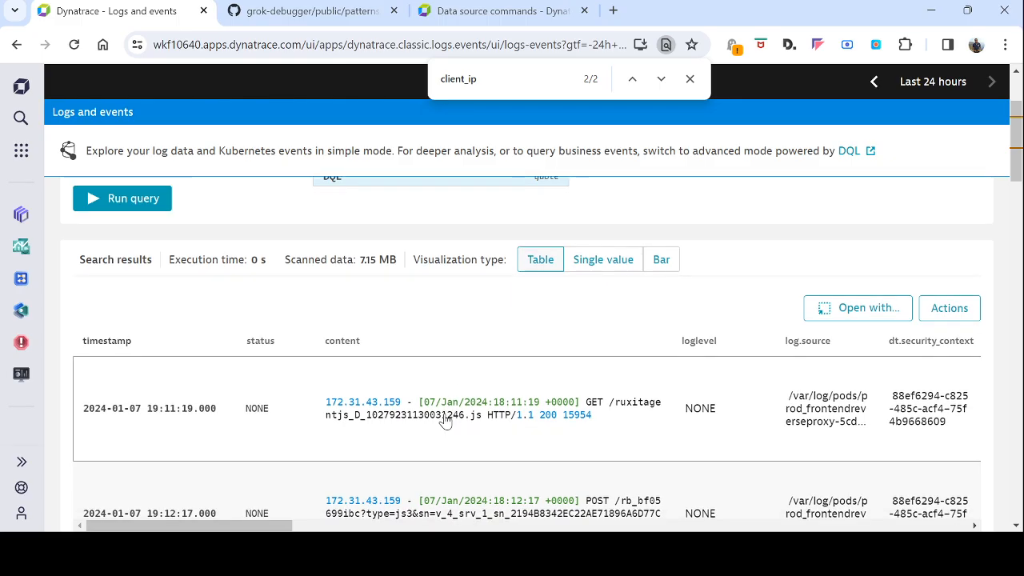
pyautogui.scroll(2, 450, 306)
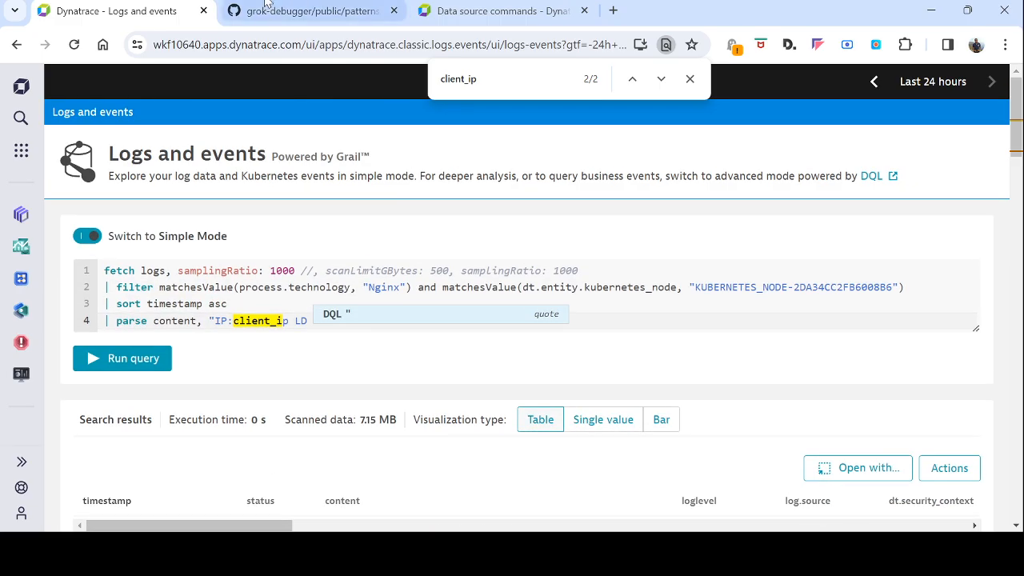
# Switch to the grok-patterns file on GitHub, search it for HTTP and copy the HTTPDATE pattern name
pyautogui.click(317, 21)
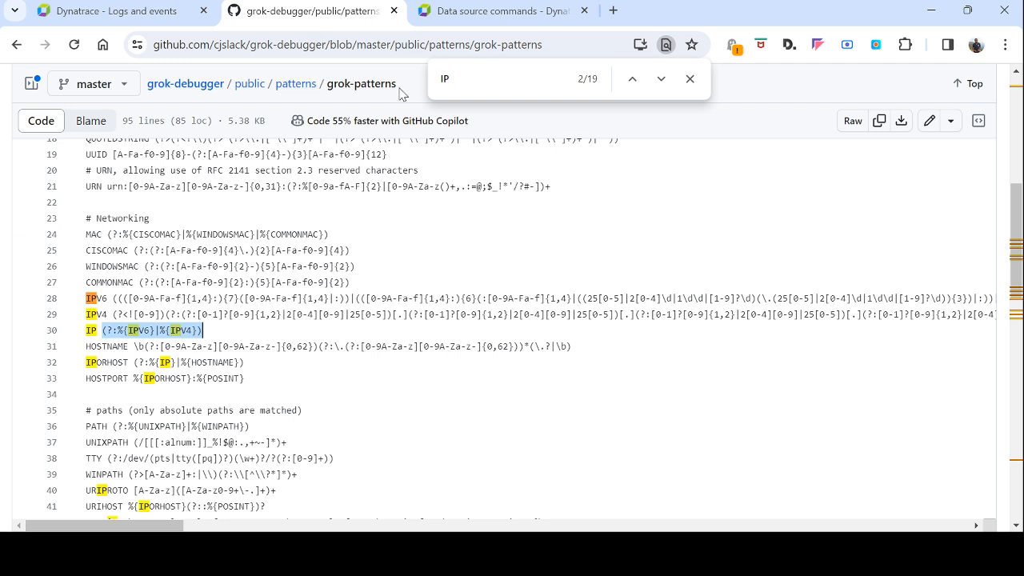
pyautogui.doubleClick(445, 79)
pyautogui.write('HTT')
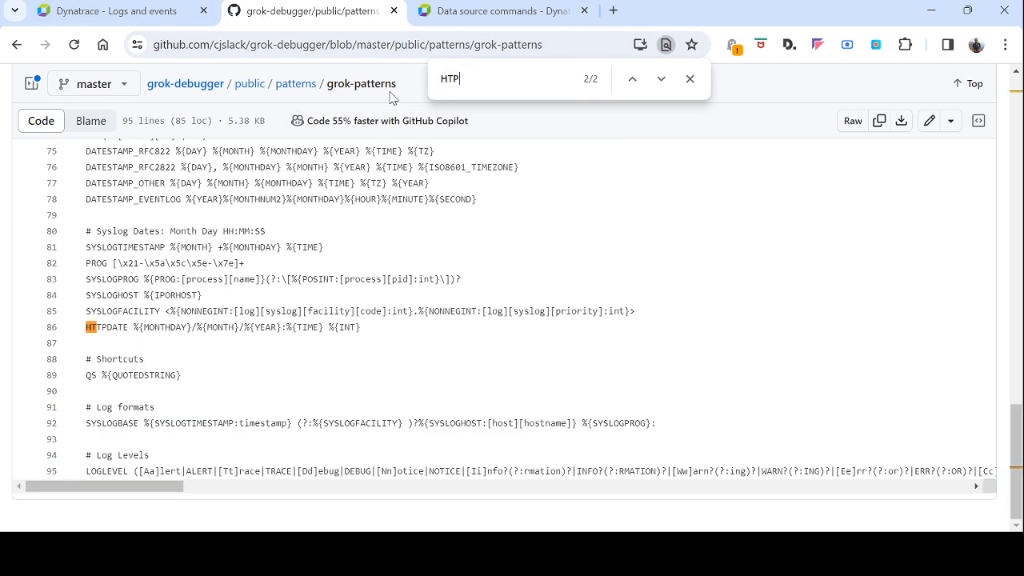
pyautogui.write('P')
pyautogui.doubleClick(128, 328)
pyautogui.hotkey('ctrl', 'c')
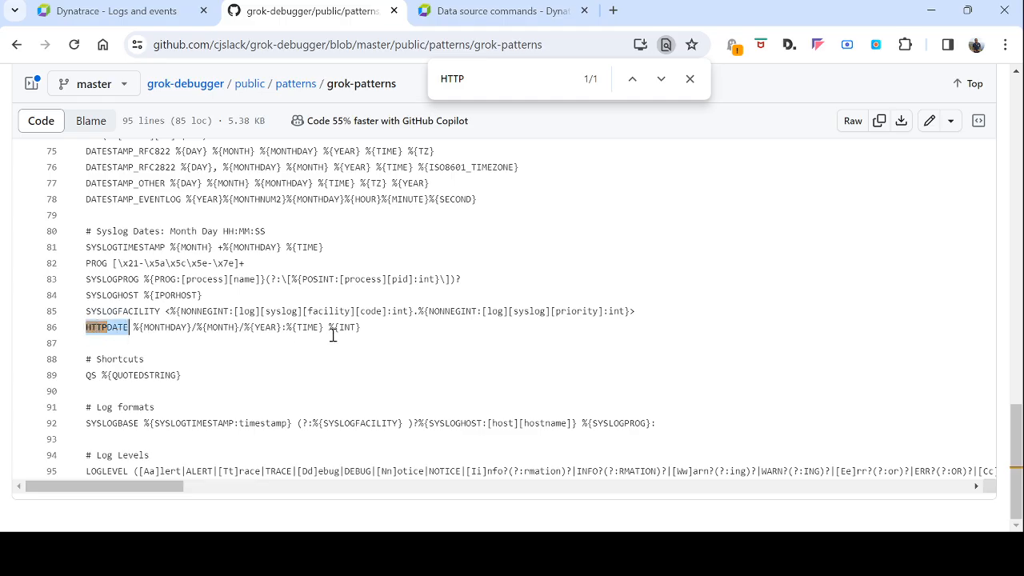
# Return to Dynatrace, extend the parse pattern to "IP:client_ip LD HTTPDATE:date" and run the query
pyautogui.click(133, 20)
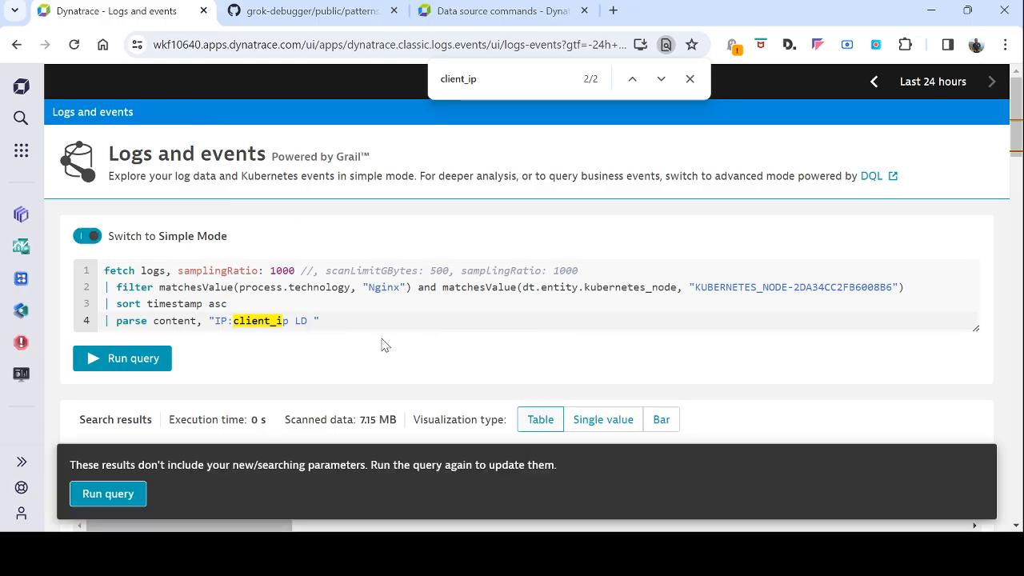
pyautogui.hotkey('ctrl', 'v')
pyautogui.write(':dat')
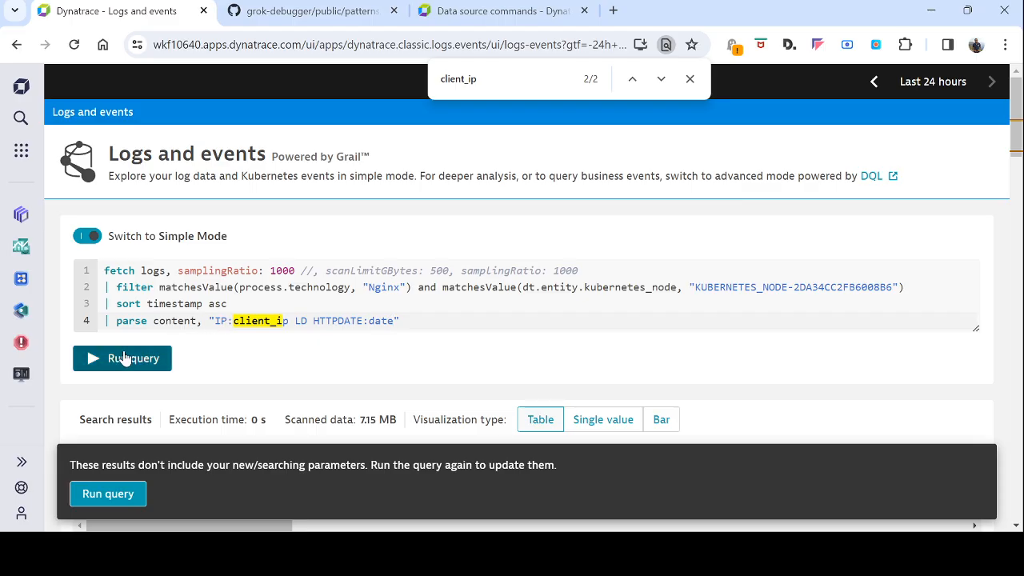
pyautogui.click(144, 359)
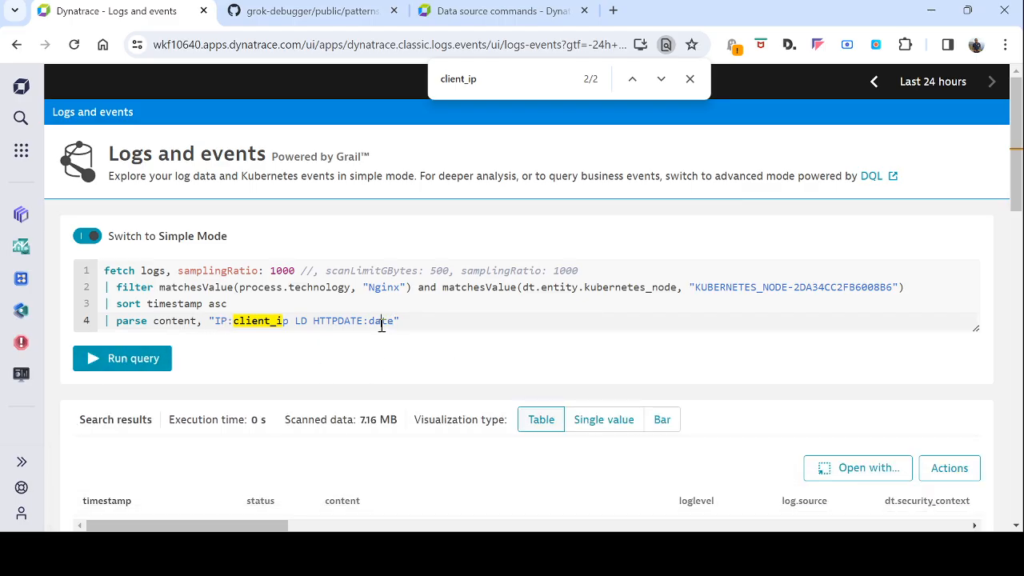
# Search the results page for date and examine the values in the parsed date column
pyautogui.doubleClick(382, 321)
pyautogui.hotkey('ctrl', 'c')
pyautogui.doubleClick(459, 82)
pyautogui.hotkey('ctrl', 'v')
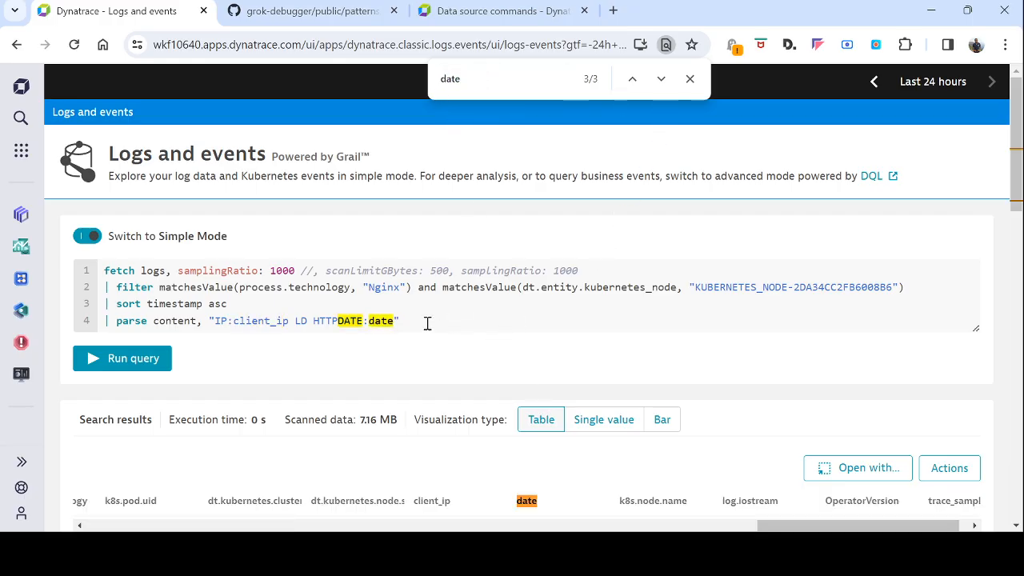
pyautogui.scroll(-2, 535, 408)
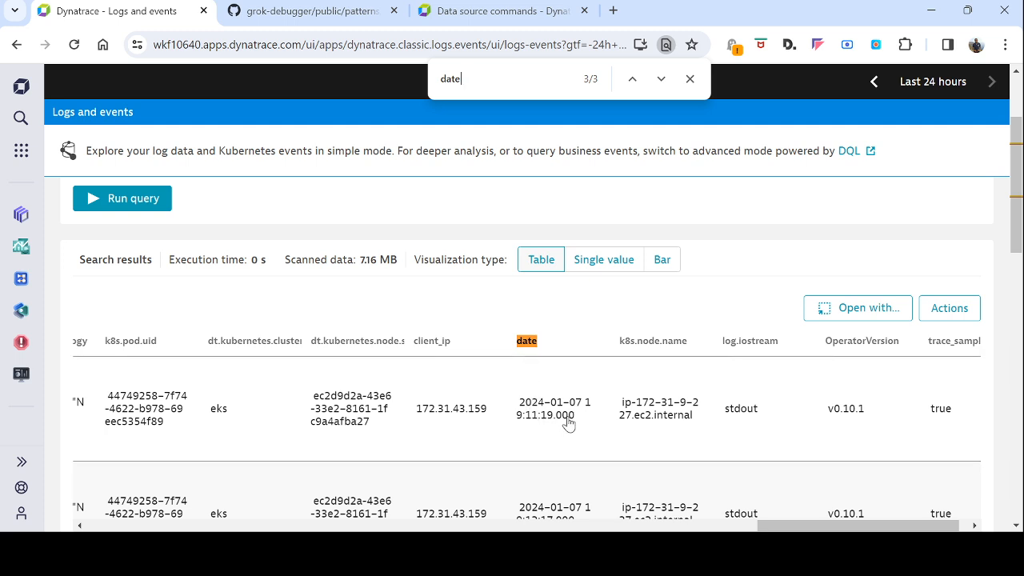
pyautogui.moveTo(803, 529); pyautogui.dragTo(136, 528)
pyautogui.scroll(3, 316, 340)
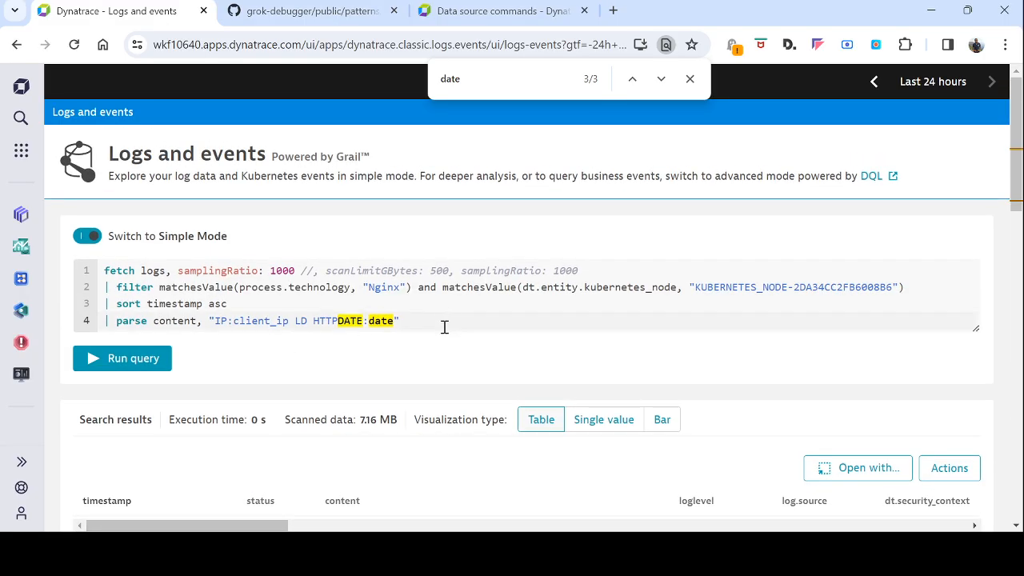
# Add a new line with the fields command below the parse line of the query
pyautogui.click(429, 319)
pyautogui.press('Return')
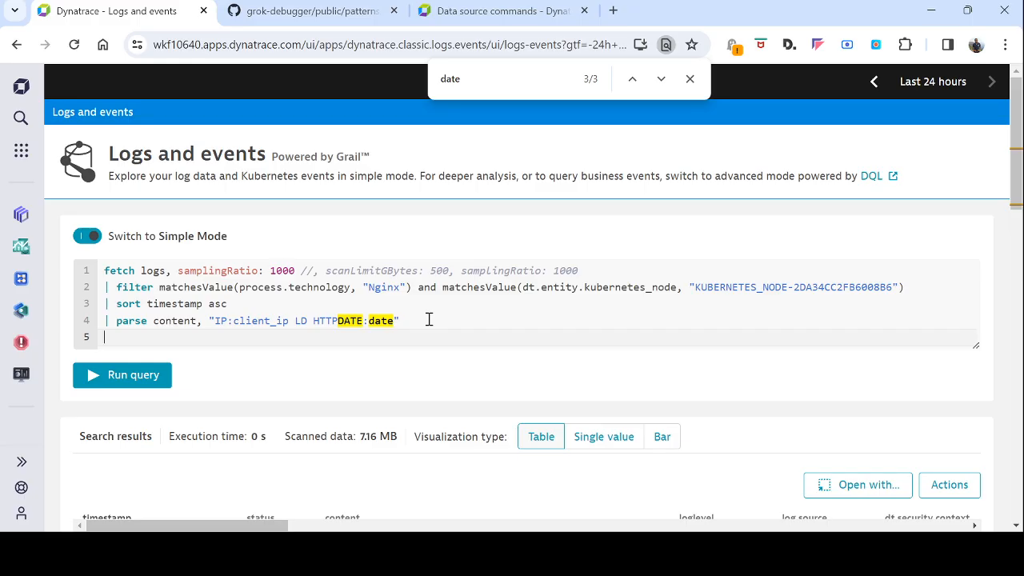
pyautogui.write('| f')
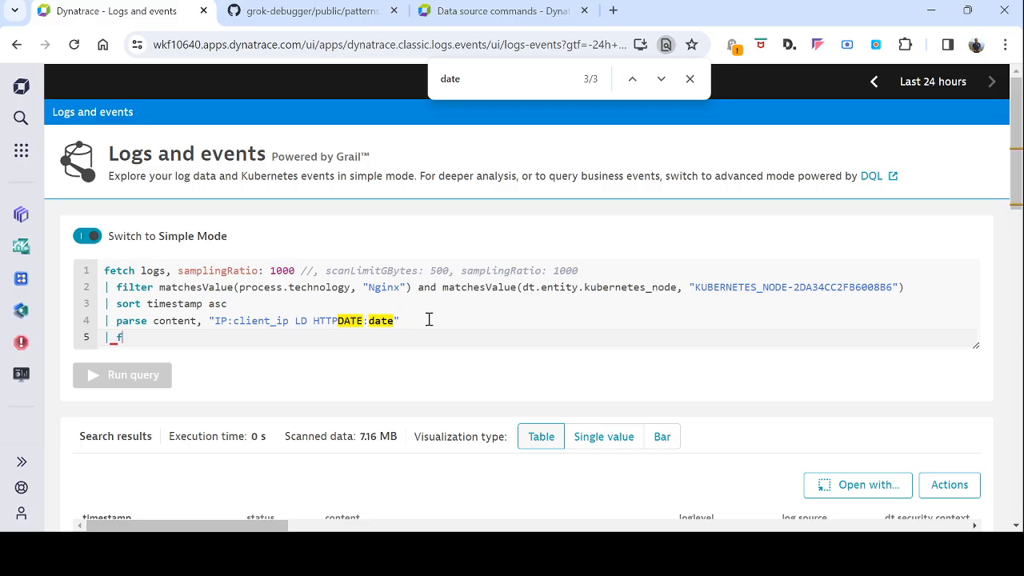
pyautogui.write('iel')
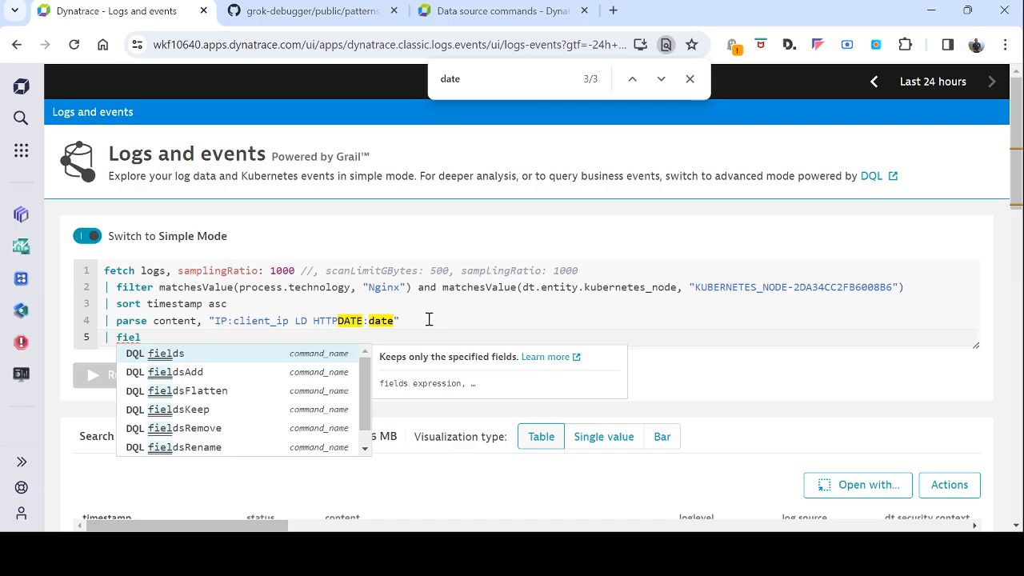
pyautogui.click(179, 354)
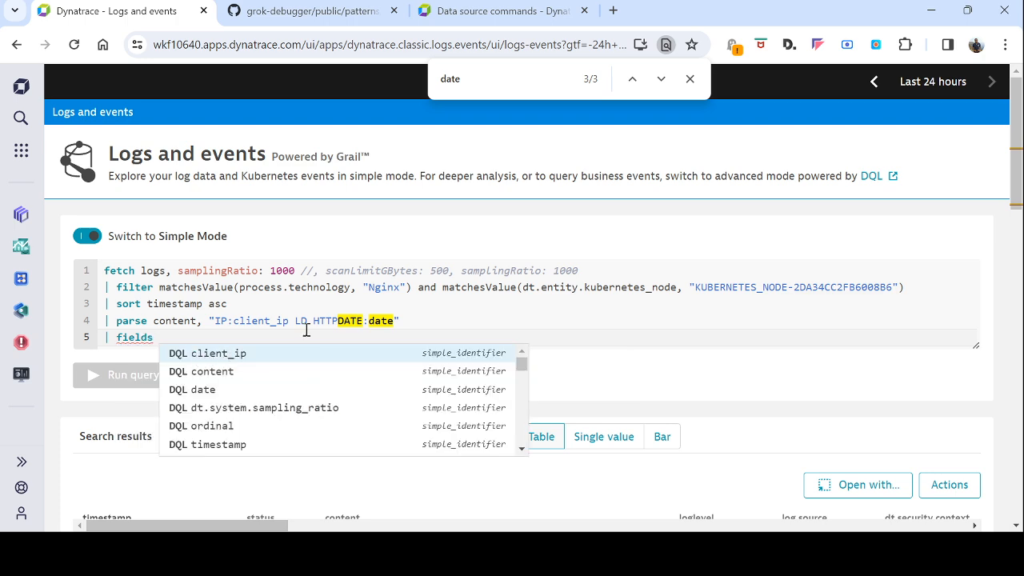
pyautogui.click(554, 308)
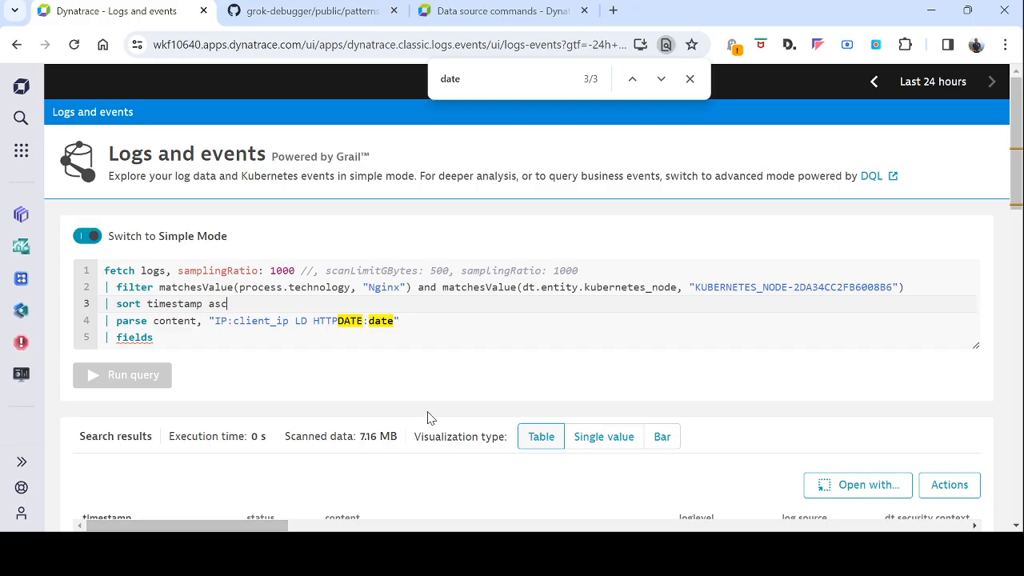
# Complete the fields line of the query with timestamp,client_ip,date,content and run the query
pyautogui.scroll(-2, 427, 416)
pyautogui.moveTo(209, 526); pyautogui.dragTo(119, 504)
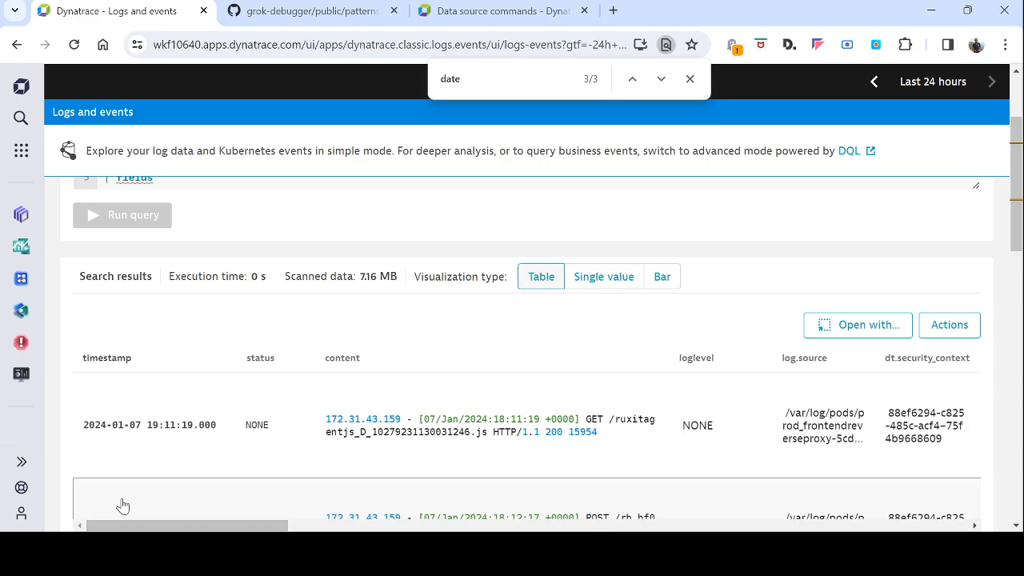
pyautogui.scroll(2, 331, 292)
pyautogui.click(212, 338)
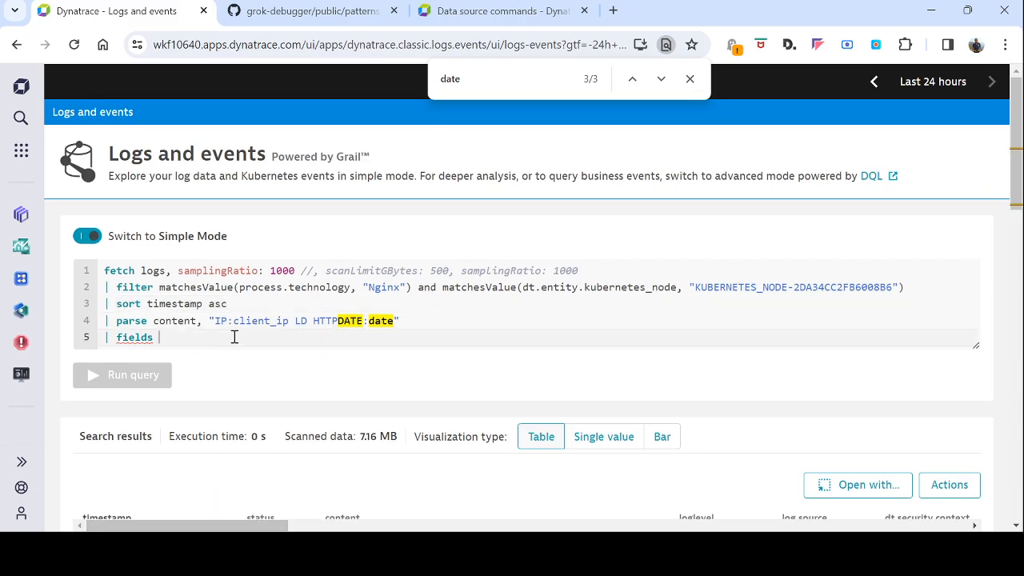
pyautogui.write('tim')
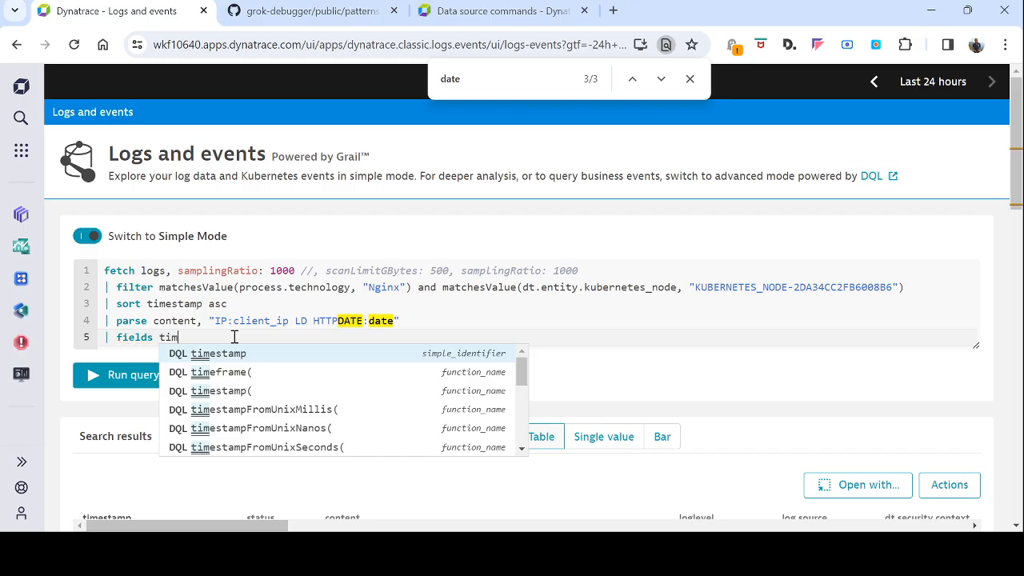
pyautogui.write('estamp,')
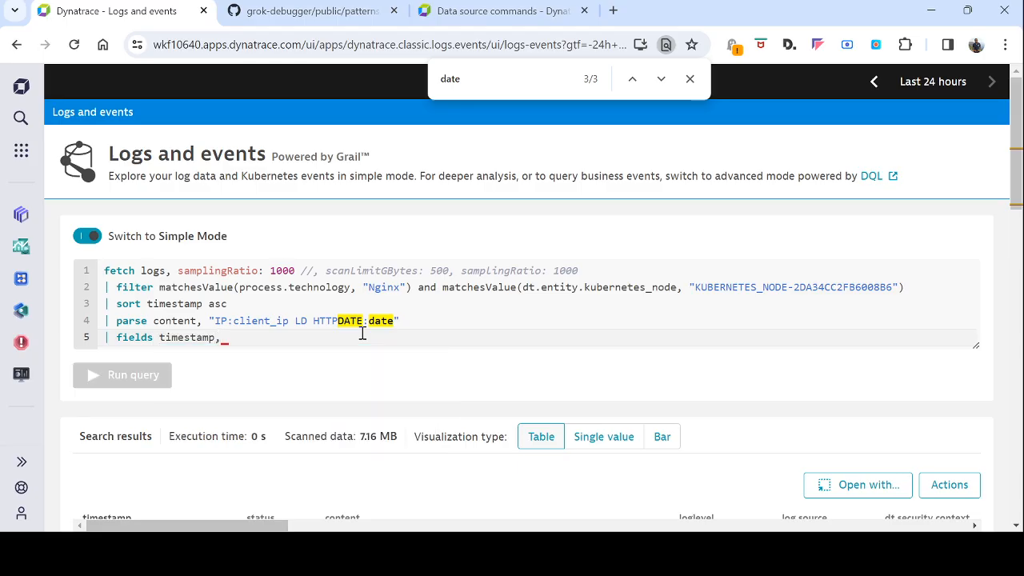
pyautogui.scroll(-1, 362, 333)
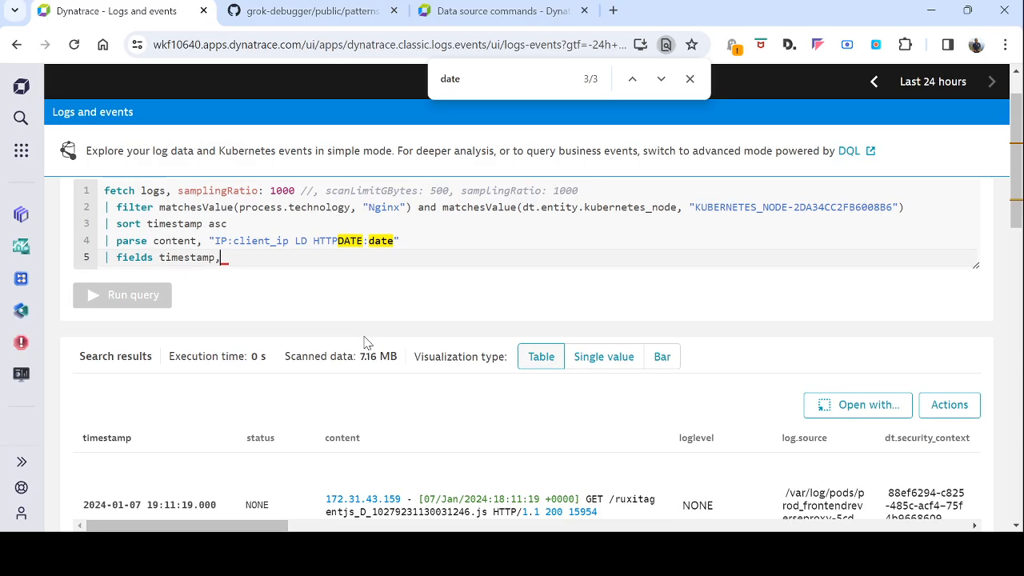
pyautogui.write('cli')
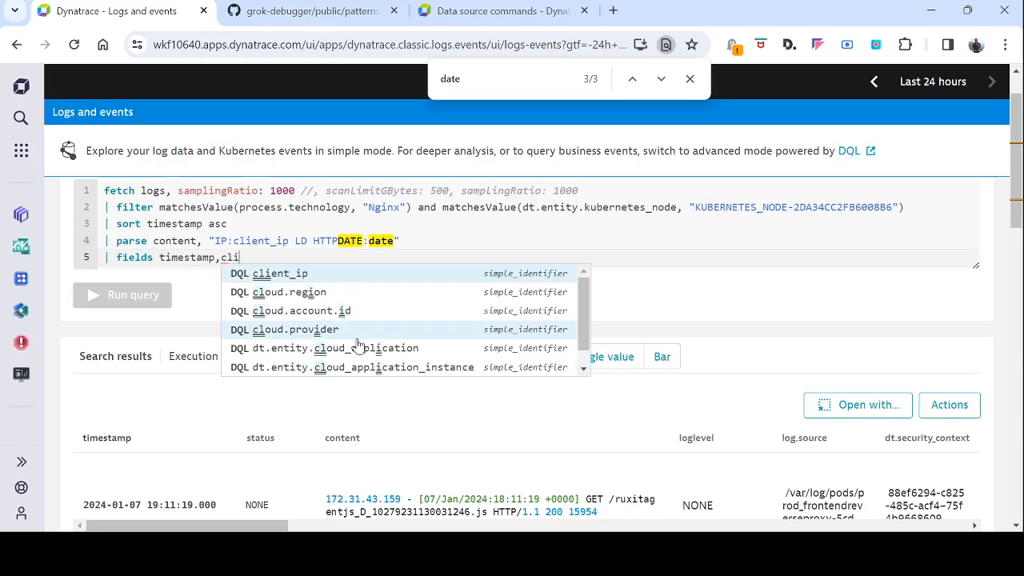
pyautogui.write('ent_ip')
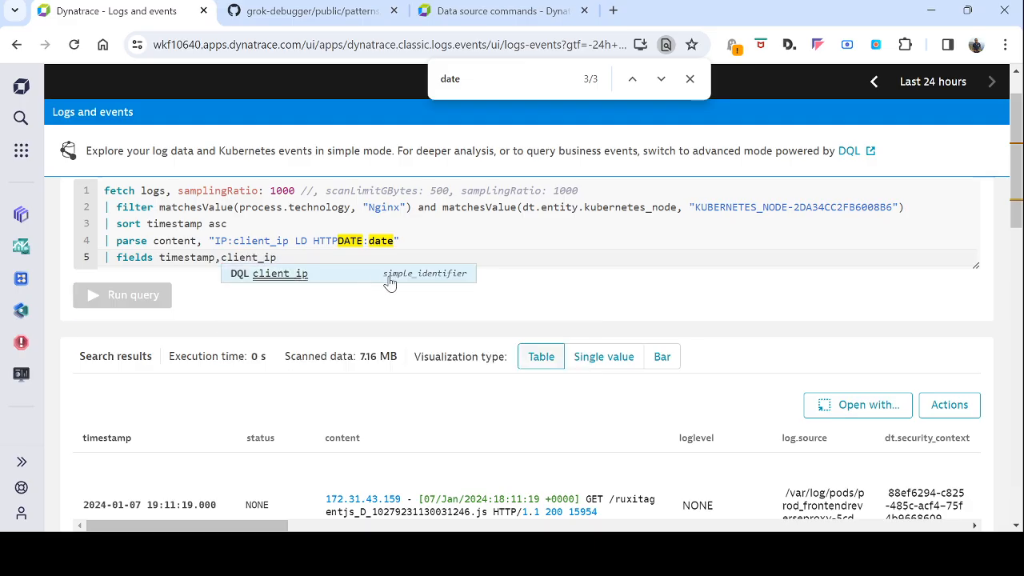
pyautogui.write(',da')
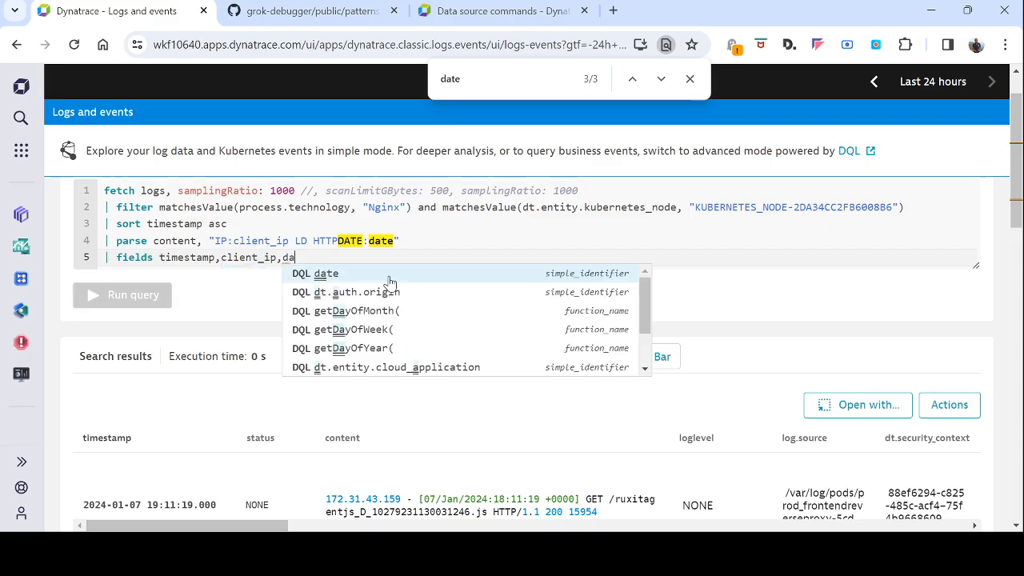
pyautogui.write('te,')
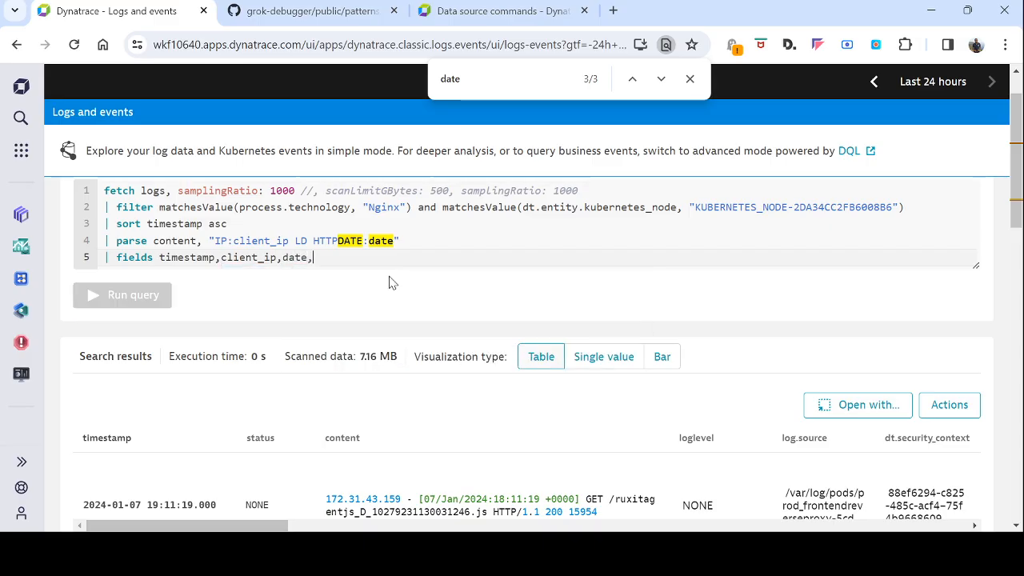
pyautogui.write('content')
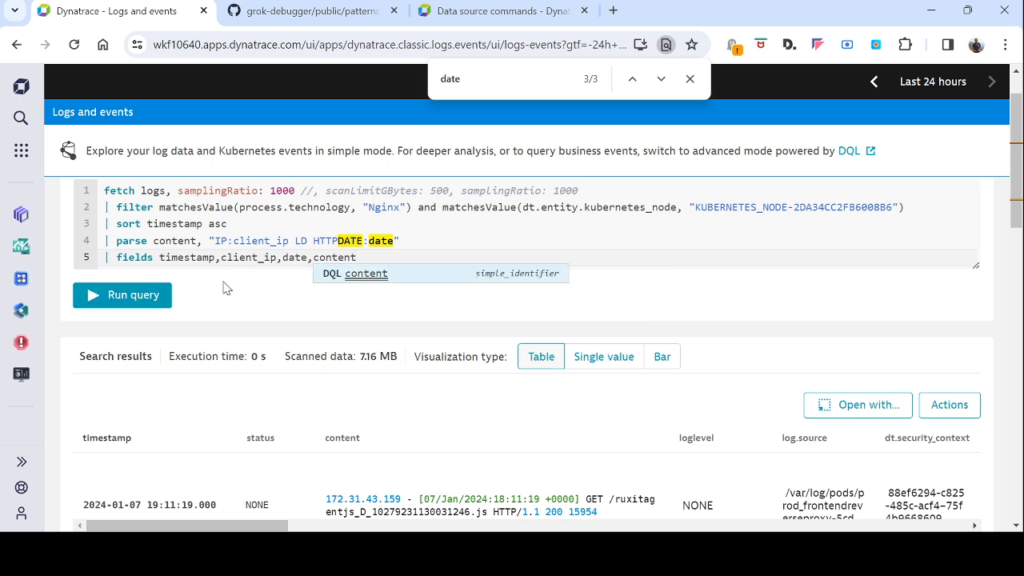
pyautogui.click(133, 300)
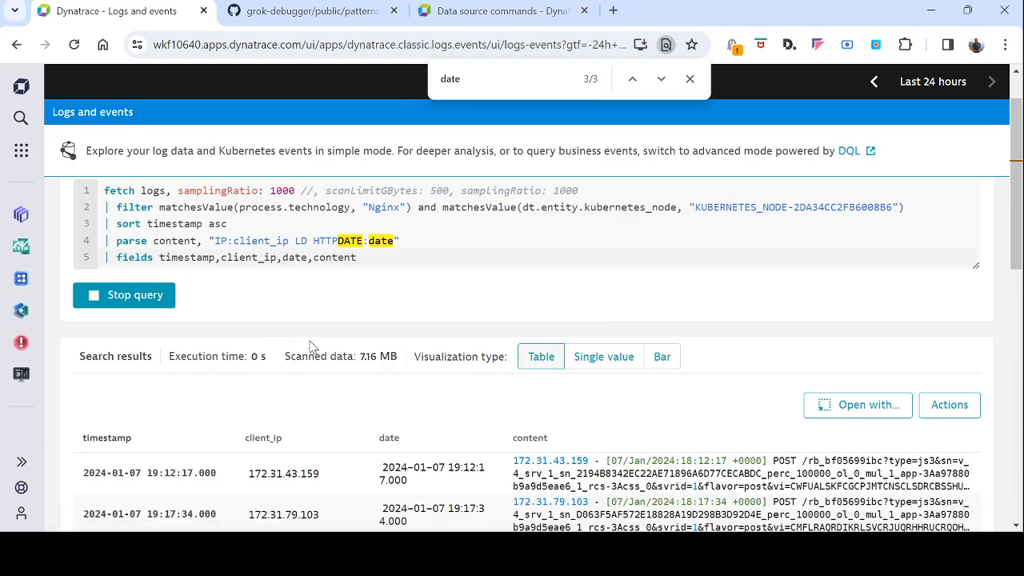
pyautogui.scroll(-1, 458, 494)
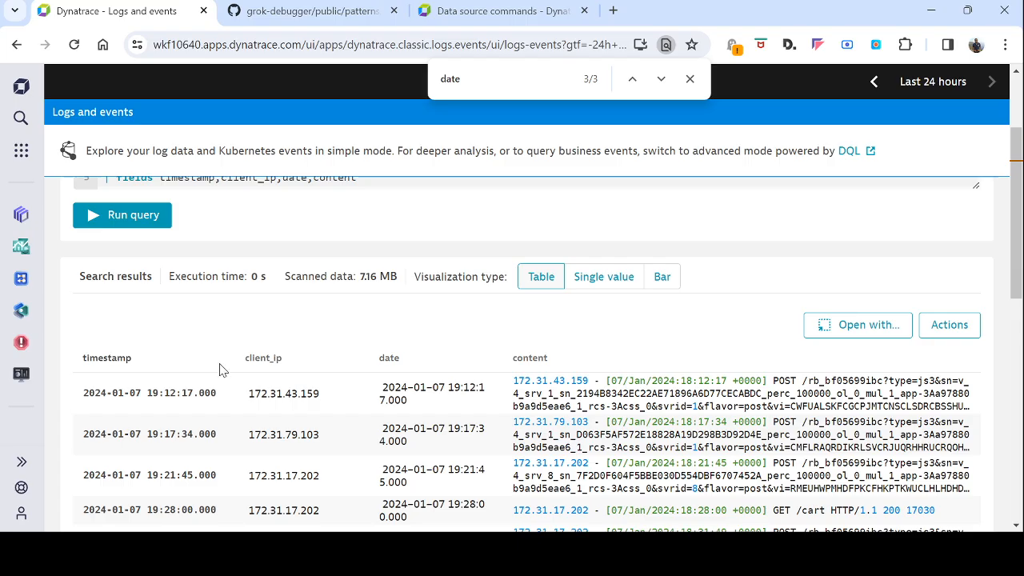
# Add a fieldsAdd line below the fields line that creates test="demain", and run the query
pyautogui.scroll(2, 293, 359)
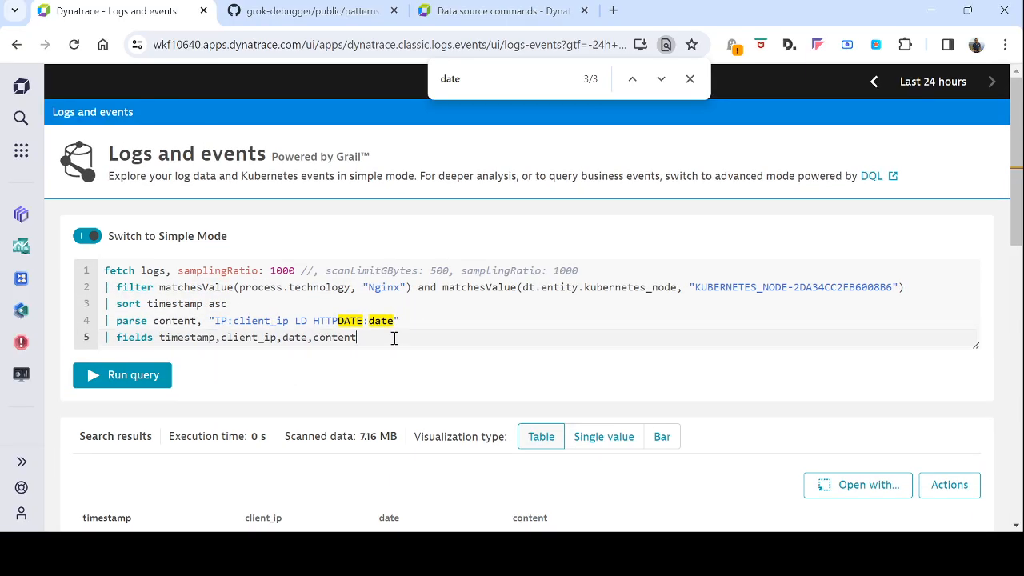
pyautogui.press('Return')
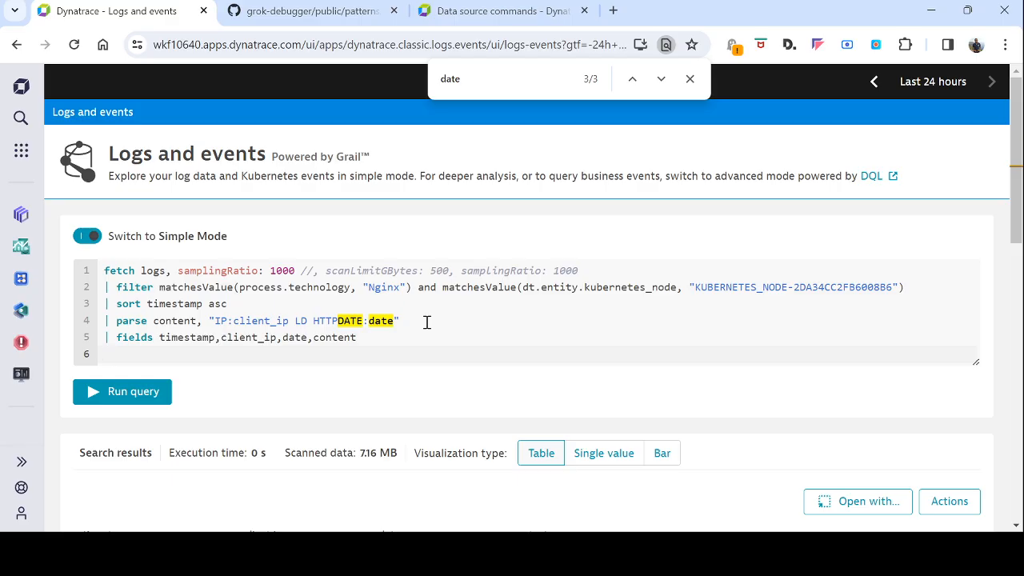
pyautogui.write('|')
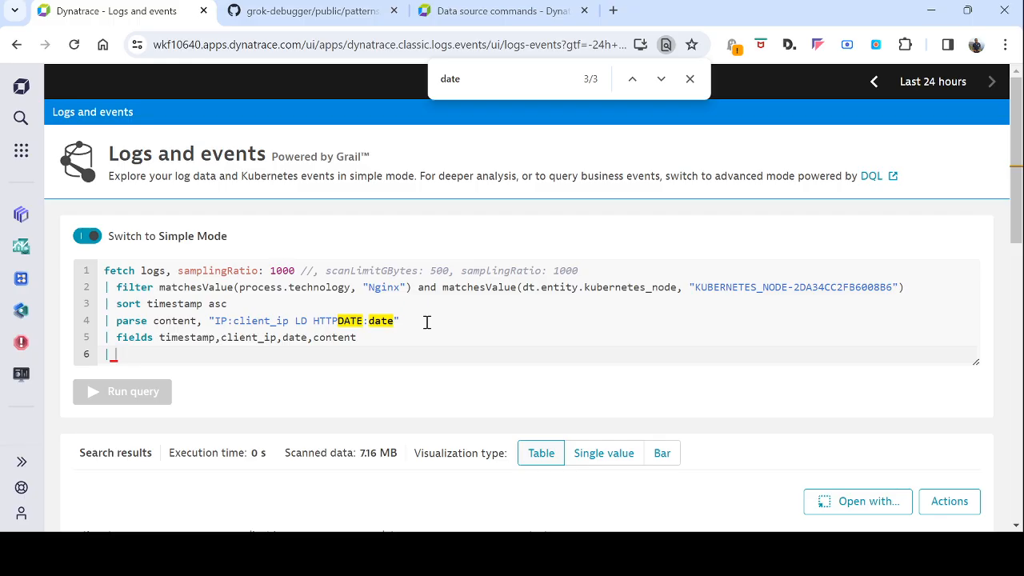
pyautogui.write('fiel')
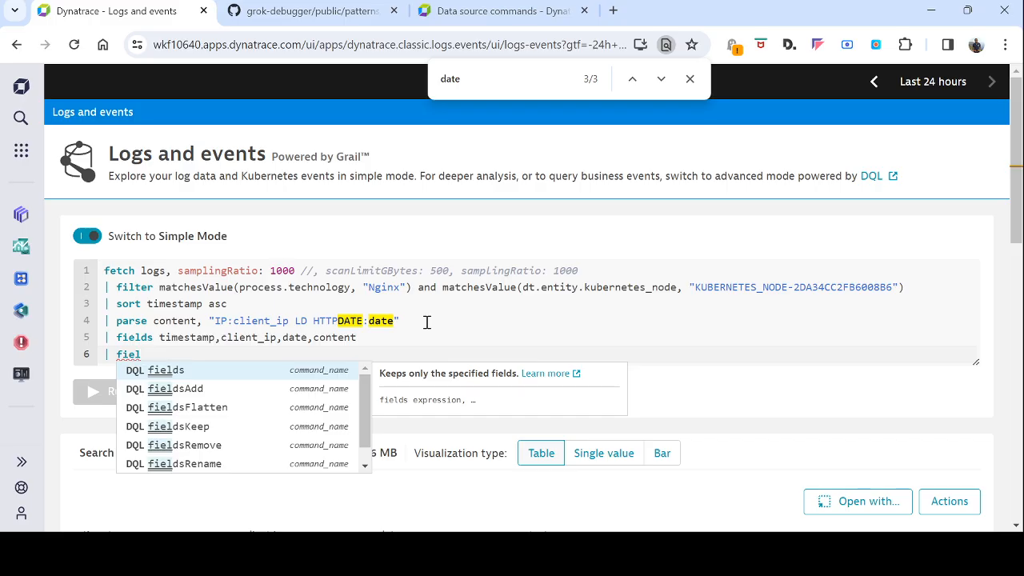
pyautogui.click(206, 386)
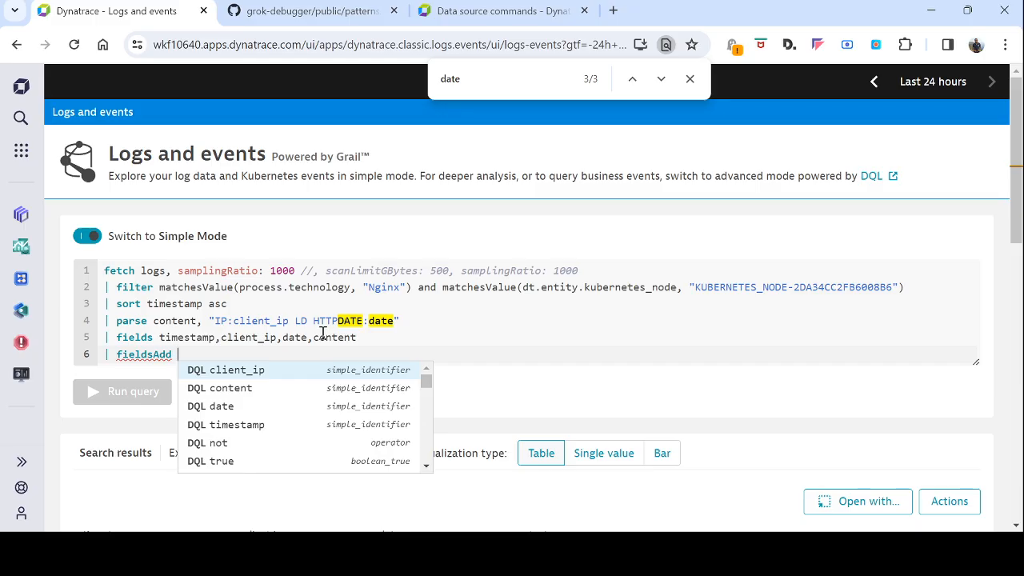
pyautogui.write('test')
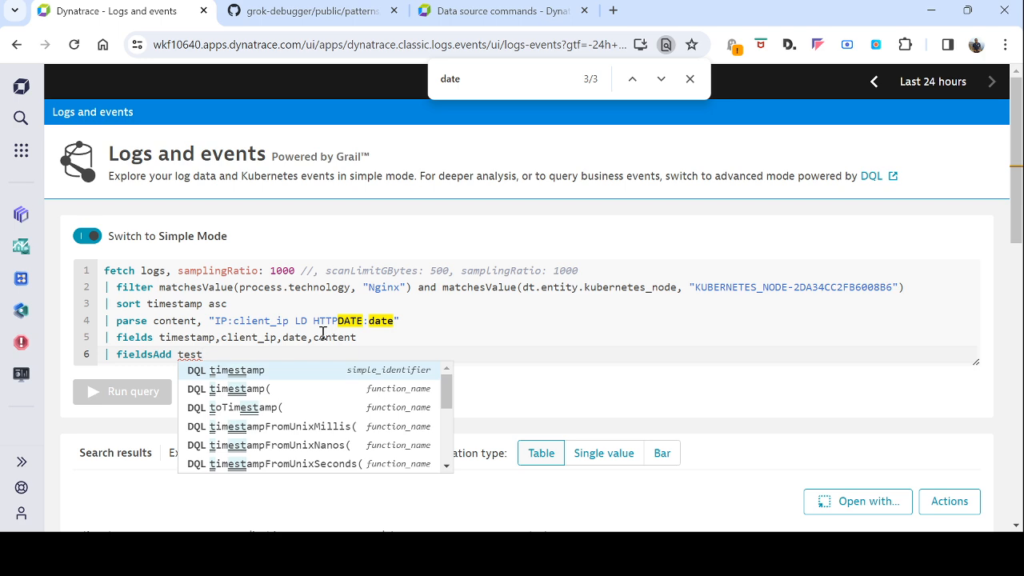
pyautogui.write('=')
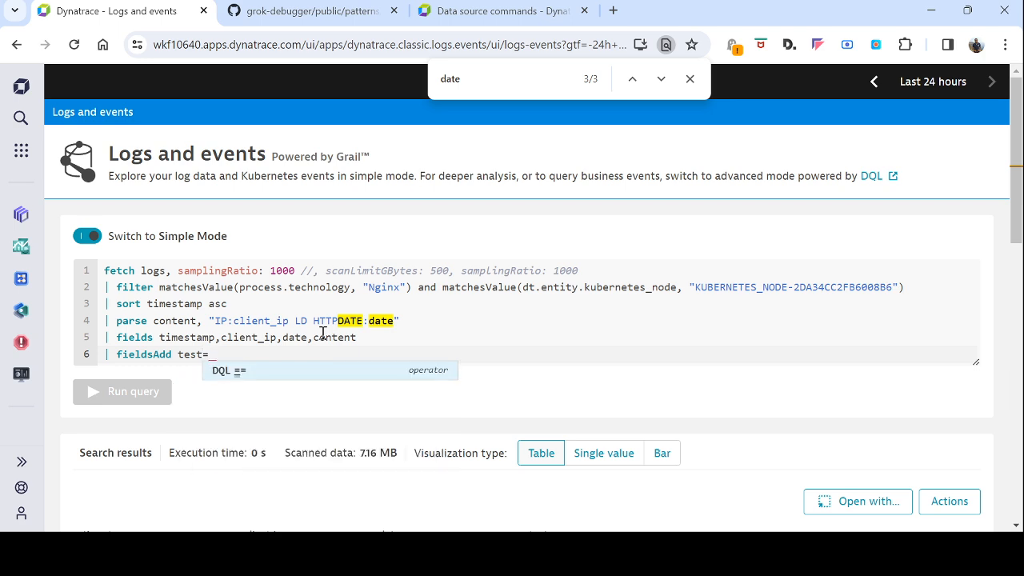
pyautogui.write('"dema')
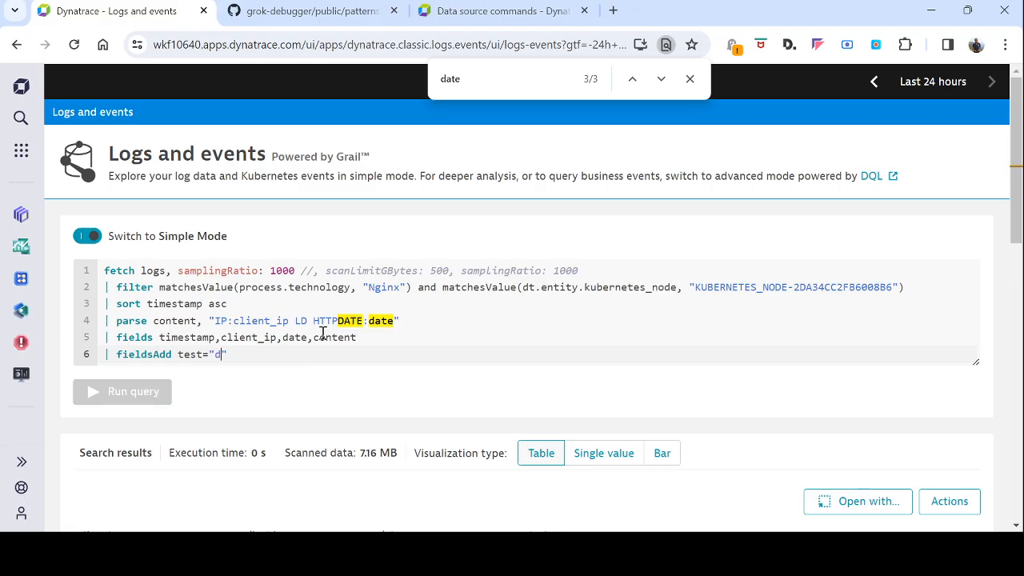
pyautogui.write('in')
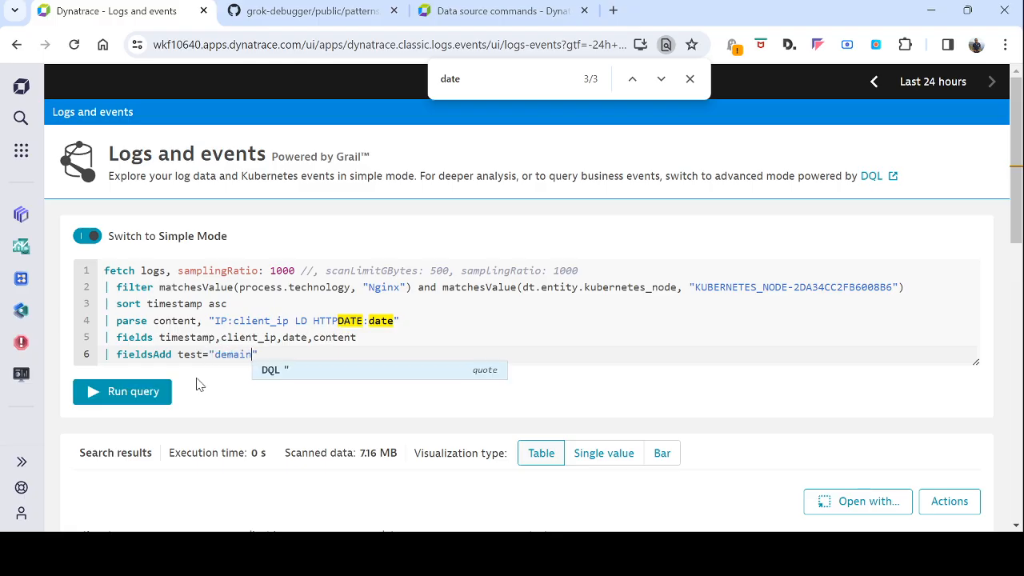
pyautogui.click(144, 394)
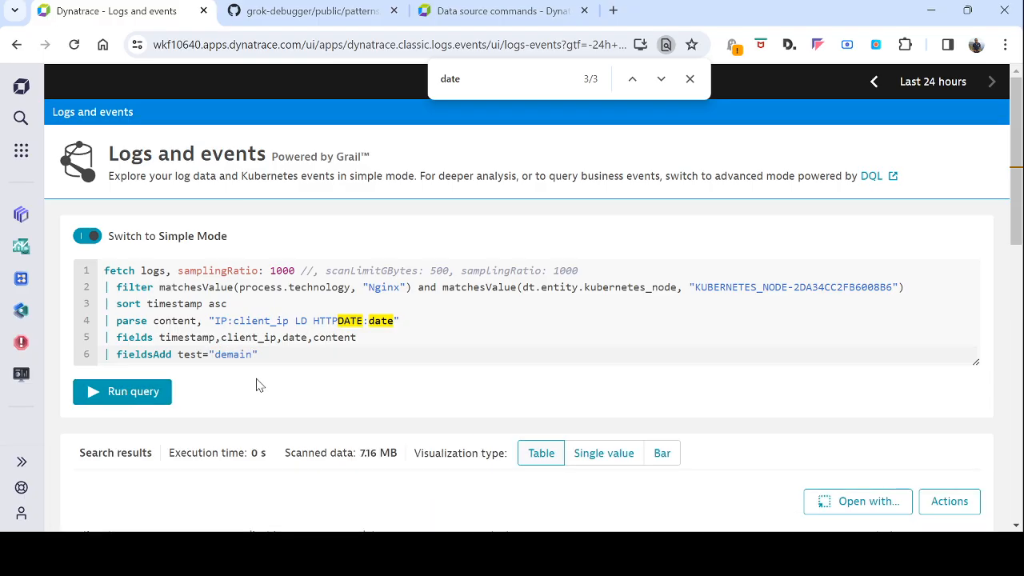
pyautogui.scroll(-1, 257, 379)
pyautogui.scroll(-1, 258, 379)
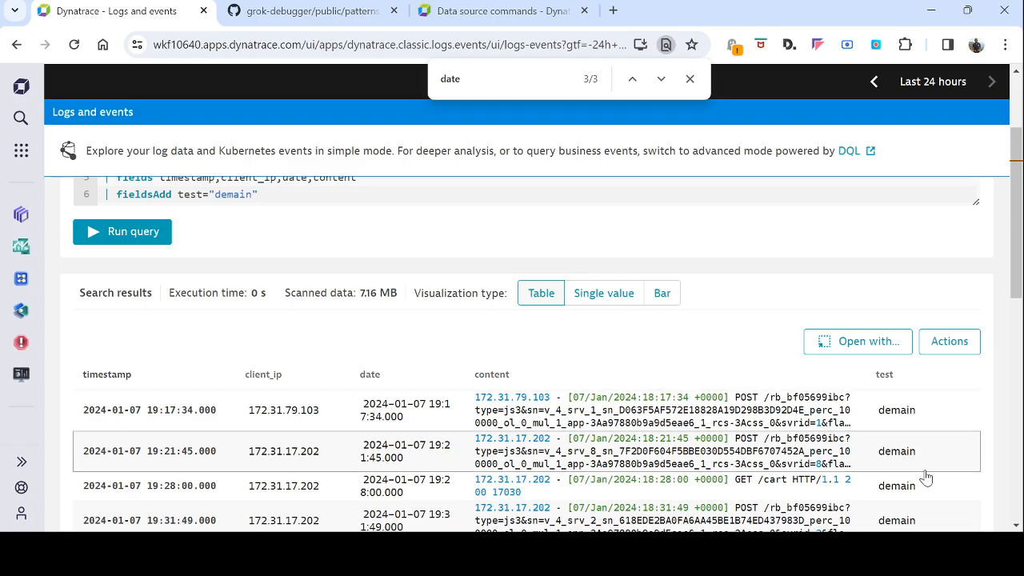
# Delete the test="demain" assignment from the fieldsAdd line, keeping the command itself
pyautogui.scroll(1, 293, 183)
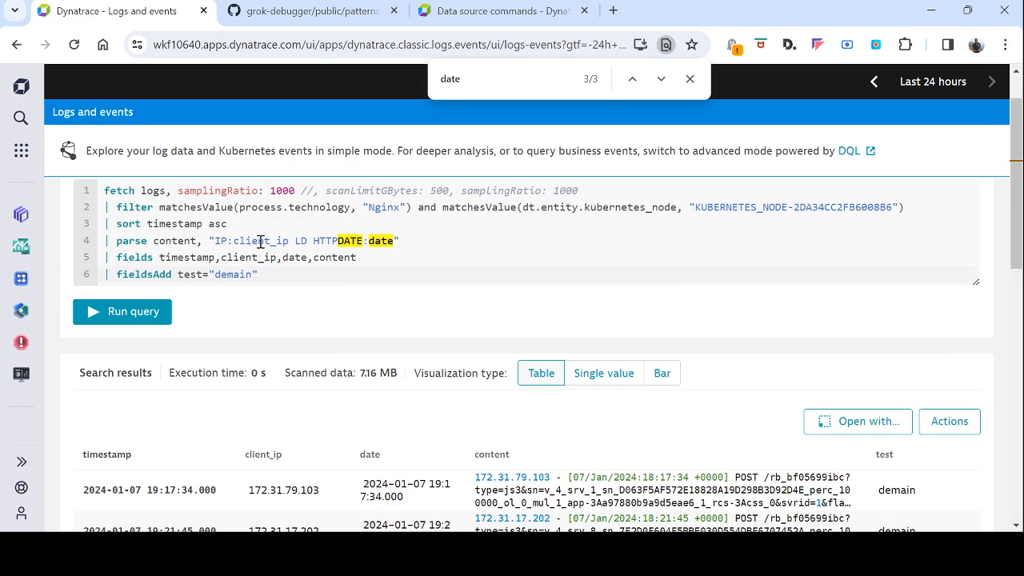
pyautogui.moveTo(276, 275); pyautogui.dragTo(177, 275)
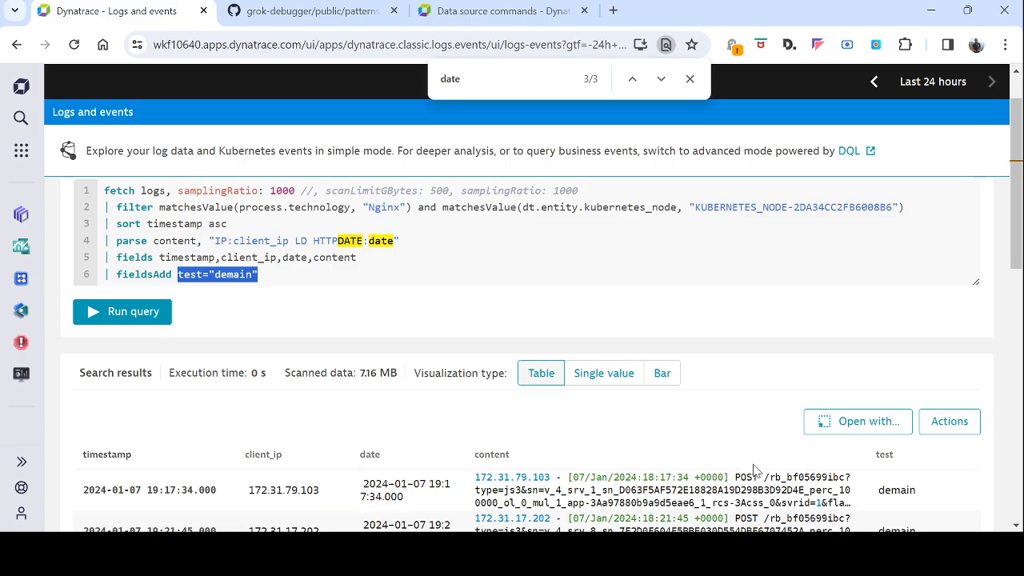
pyautogui.click(290, 271)
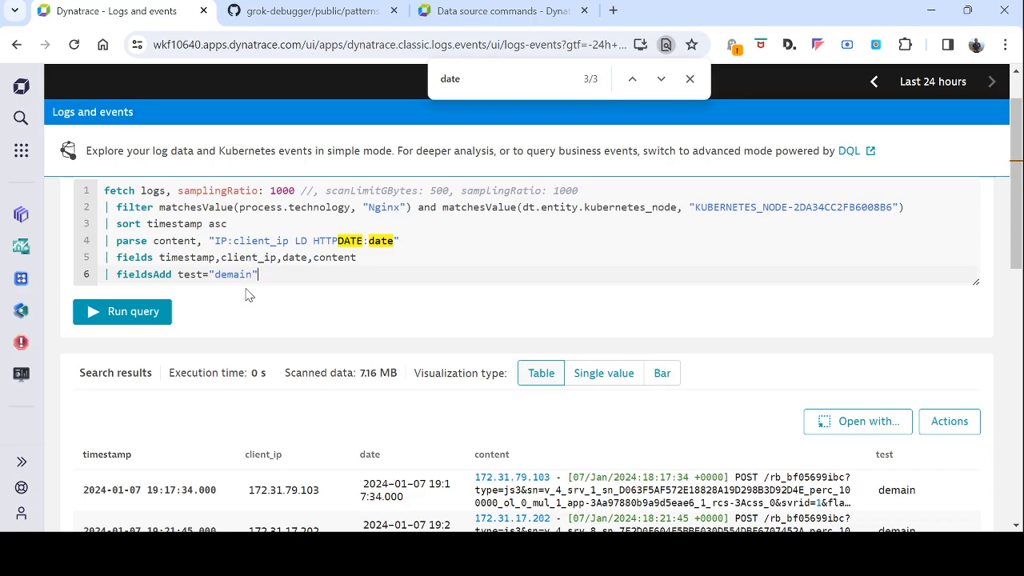
pyautogui.hotkey('shift', 'Left')
pyautogui.hotkey('shift', 'Left')
pyautogui.hotkey('shift', 'Left')
pyautogui.hotkey('shift', 'Left')
pyautogui.hotkey('shift', 'Left')
pyautogui.hotkey('shift', 'Left')
pyautogui.hotkey('shift', 'Left')
pyautogui.hotkey('shift', 'Left')
pyautogui.hotkey('shift', 'Left')
pyautogui.hotkey('shift', 'Left')
pyautogui.hotkey('shift', 'Left')
pyautogui.hotkey('shift', 'Left')
pyautogui.hotkey('shift', 'Left')
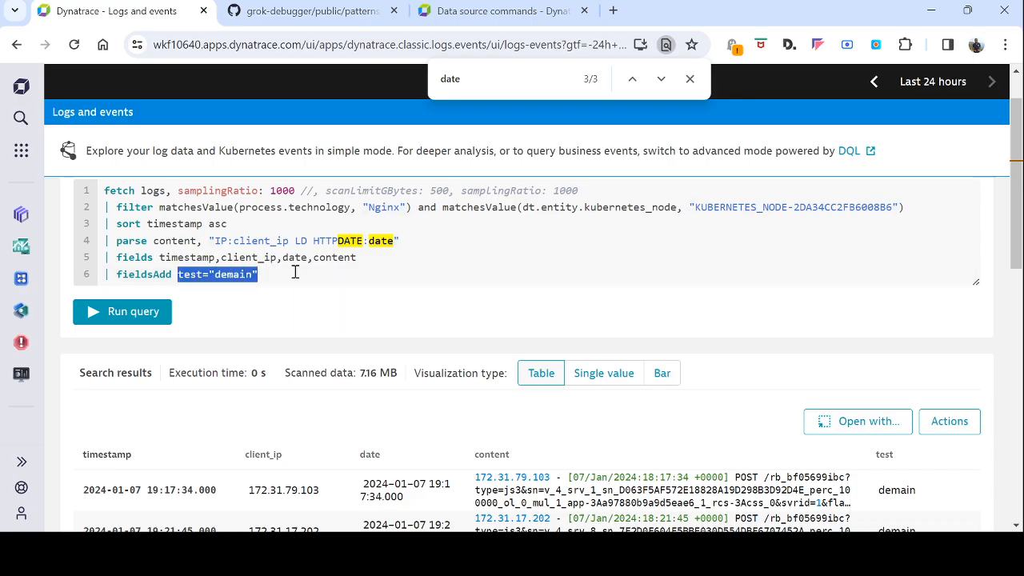
pyautogui.press('BackSpace')
# Start a GET field on the fieldsAdd line with the expression if(contains(content,"GET")
pyautogui.write('GET')
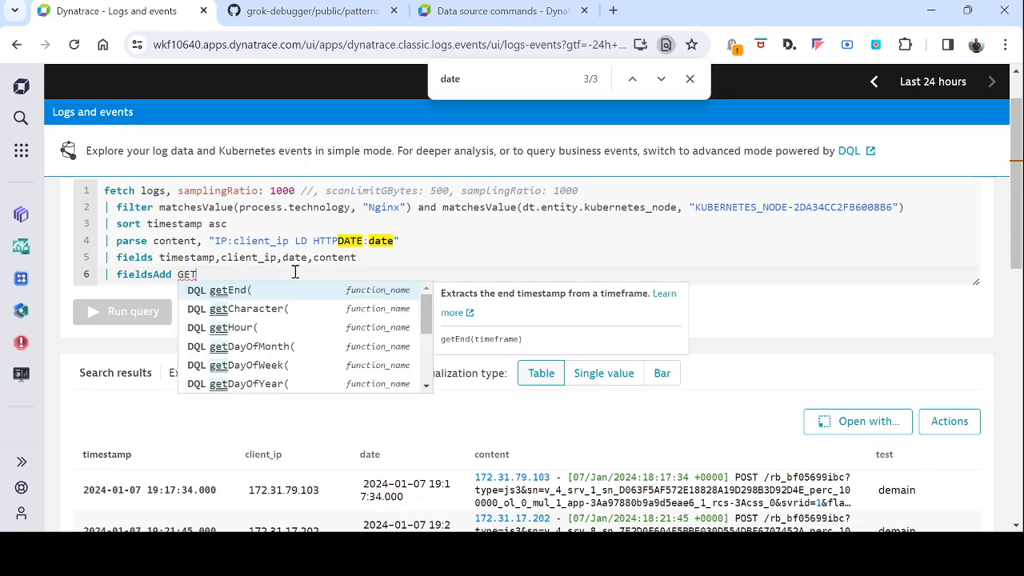
pyautogui.write('=')
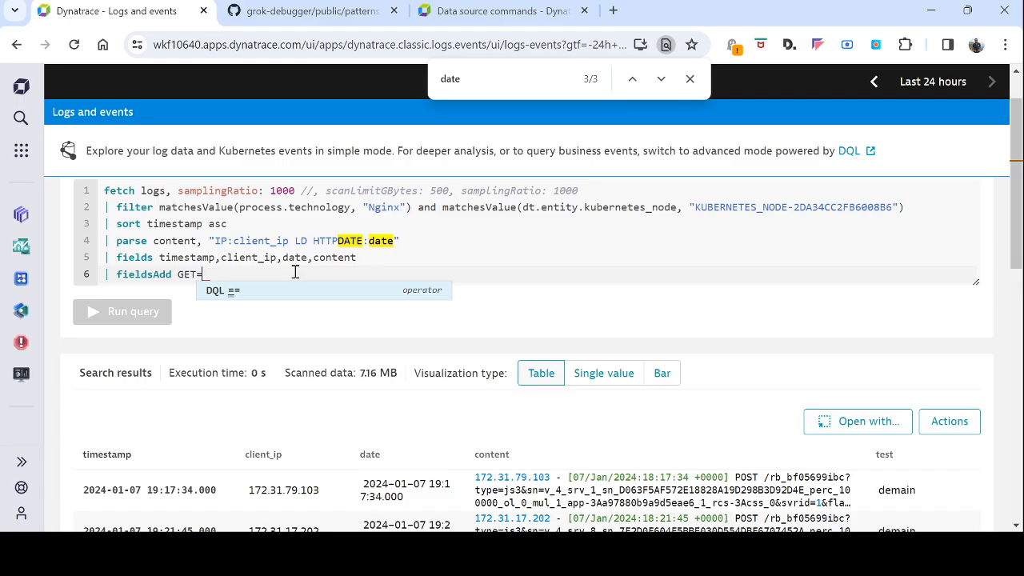
pyautogui.write('if')
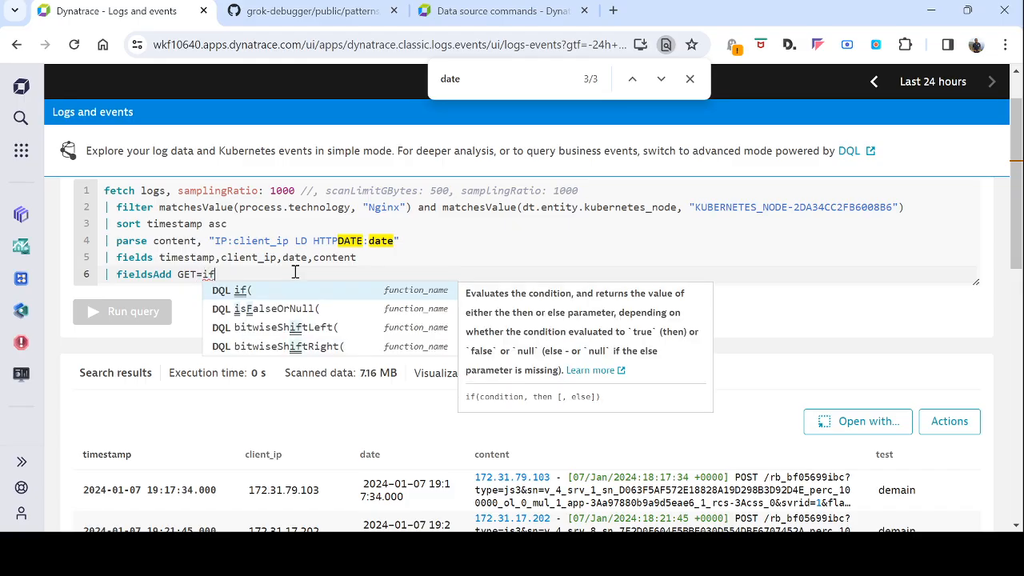
pyautogui.write('(')
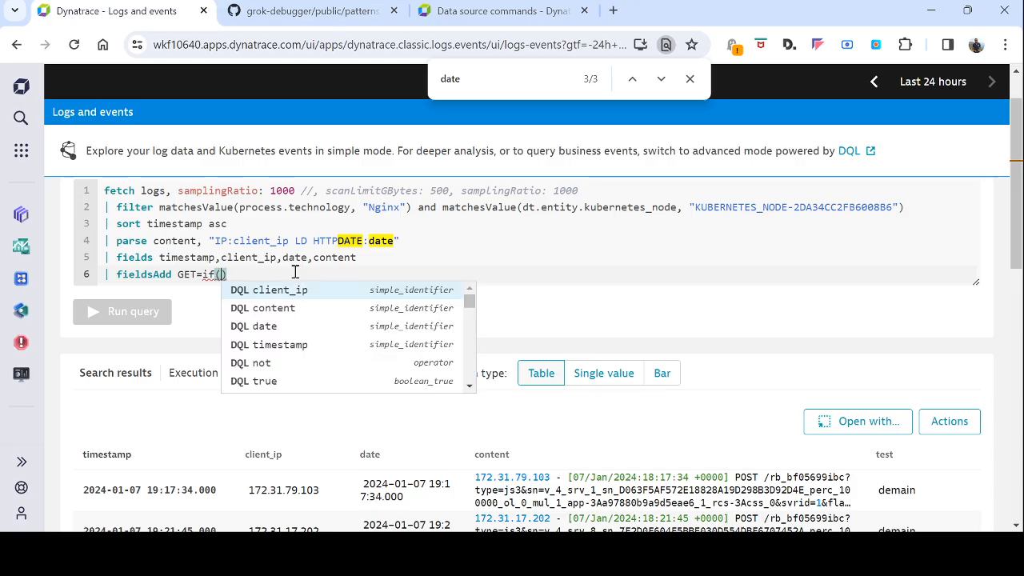
pyautogui.write('conta')
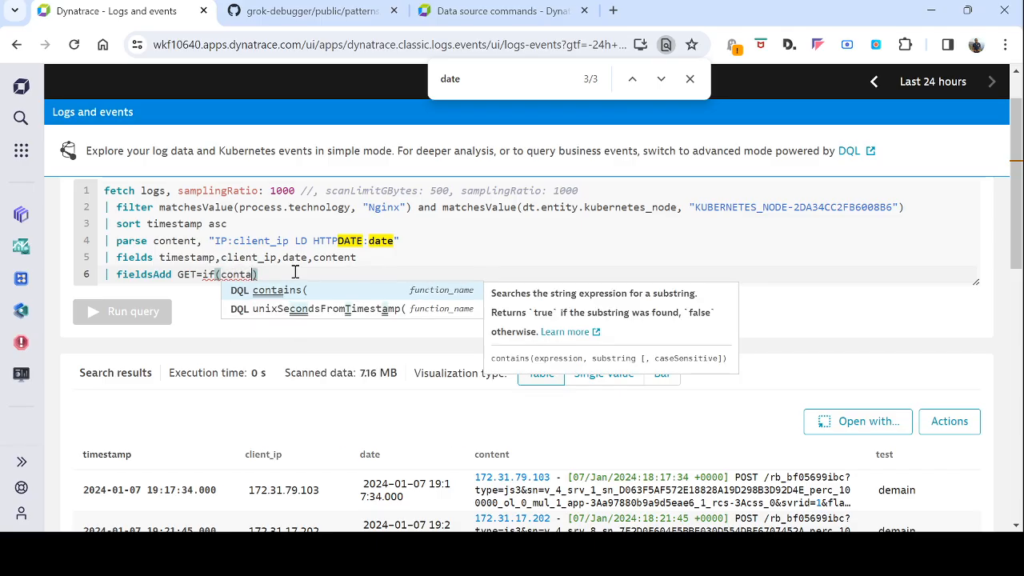
pyautogui.click(288, 294)
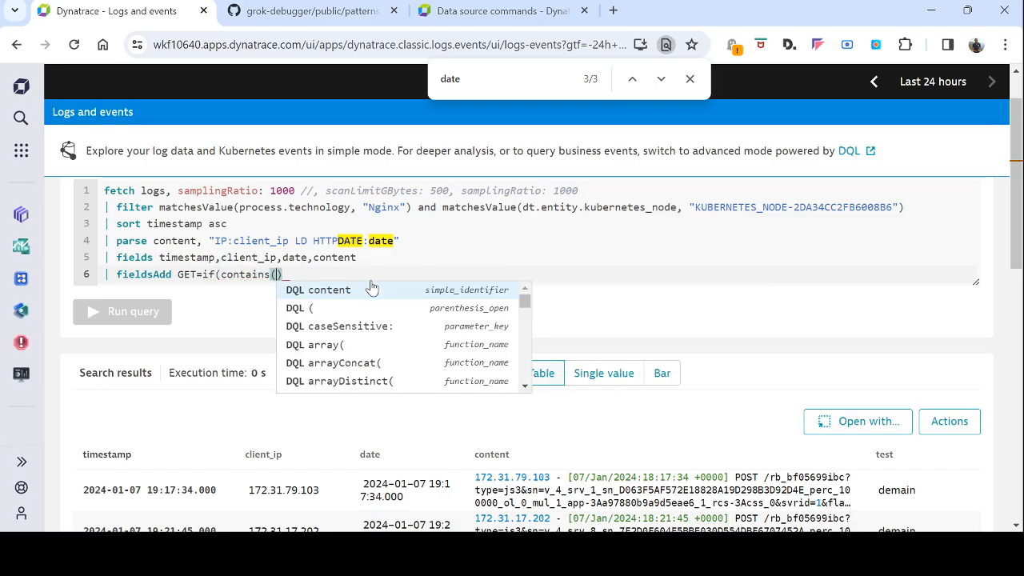
pyautogui.click(329, 292)
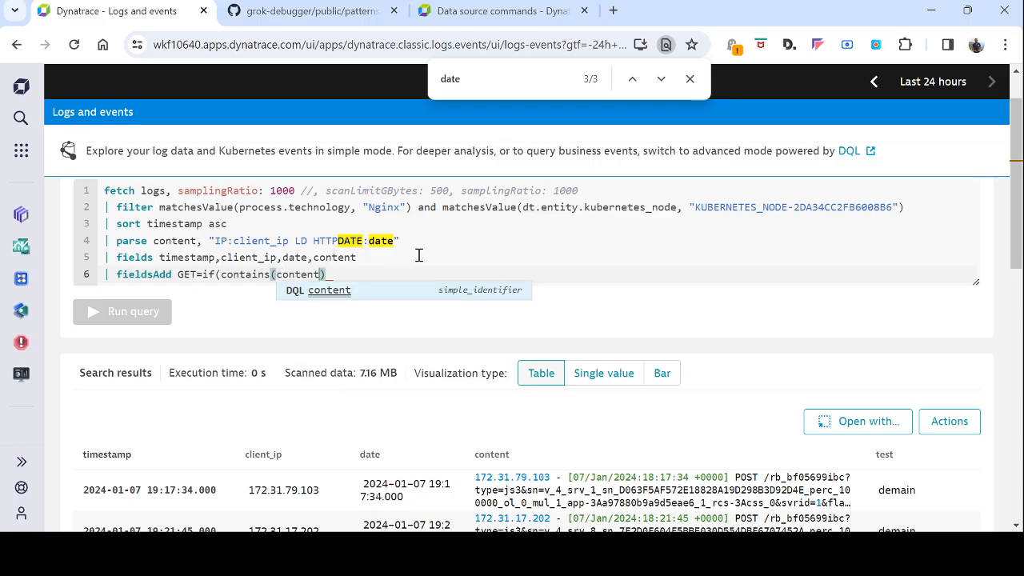
pyautogui.write(',"')
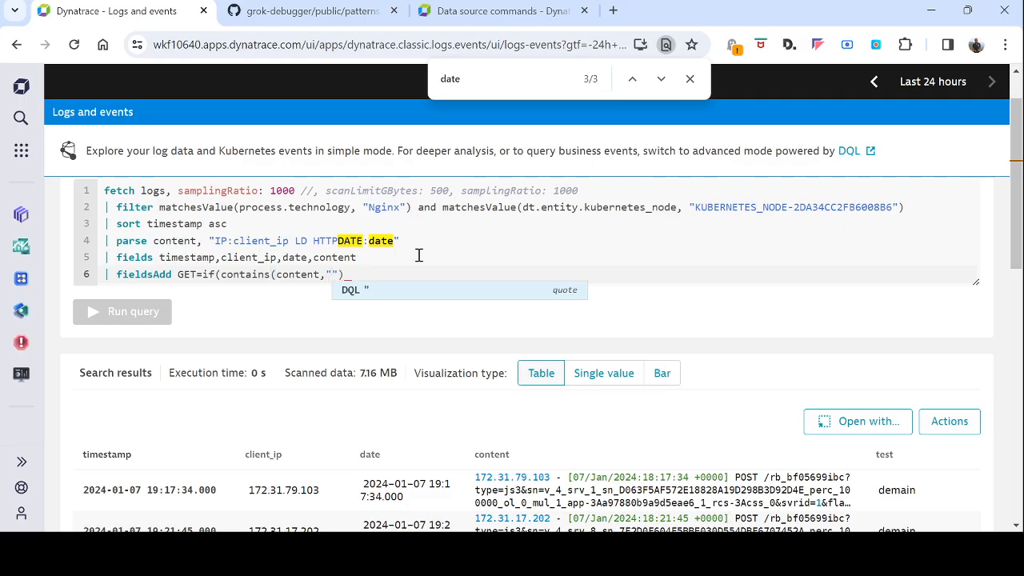
pyautogui.write('ET')
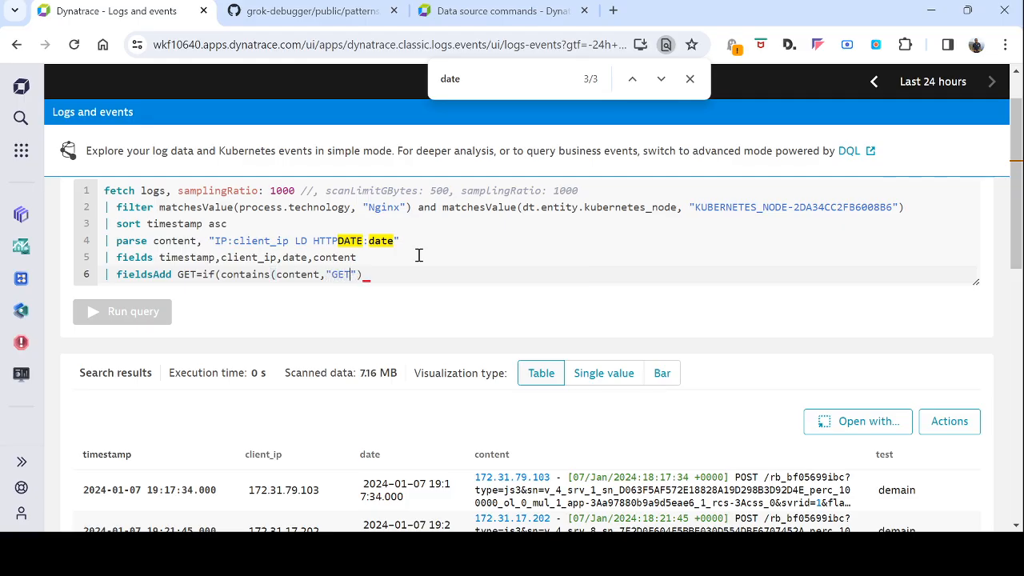
pyautogui.click(405, 271)
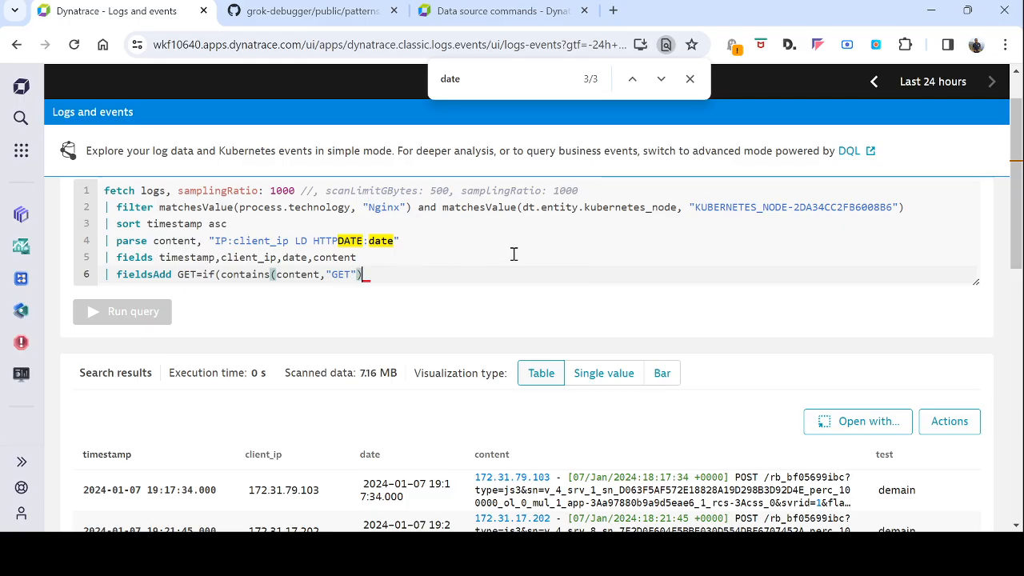
# Complete the if expression with true as its result, close the parenthesis, and run the query
pyautogui.write(',true')
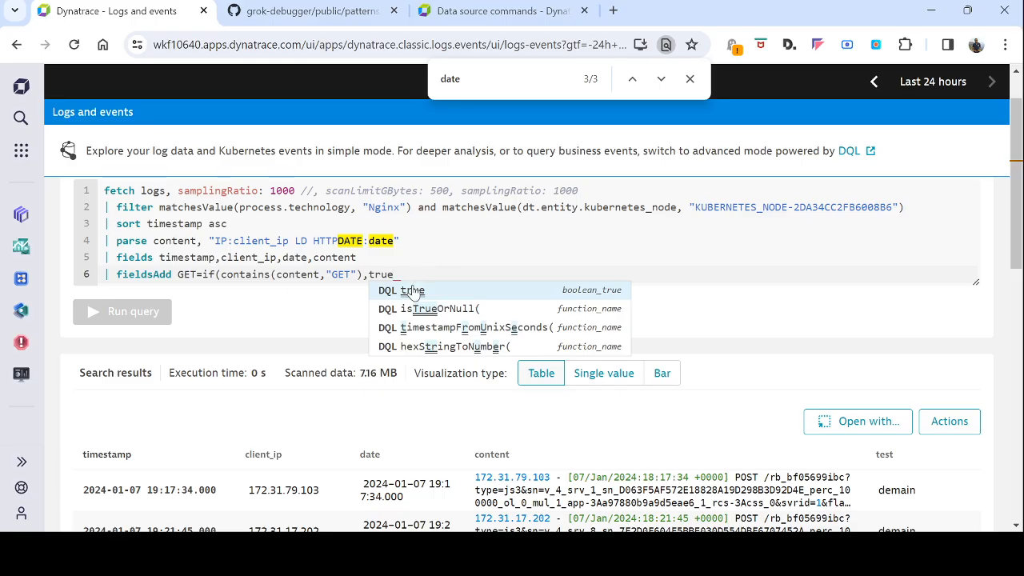
pyautogui.click(412, 291)
pyautogui.press('Escape')
pyautogui.write(')')
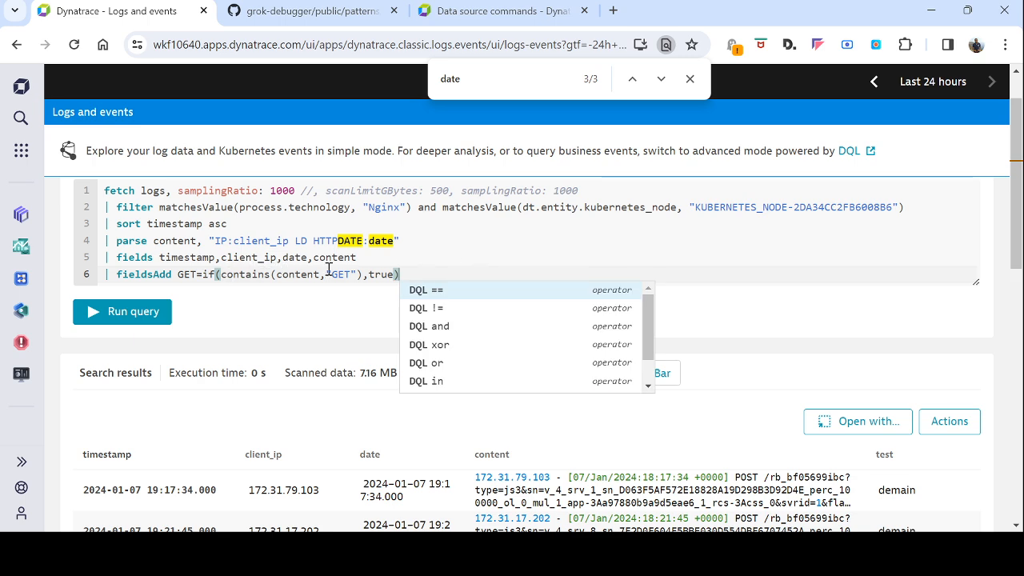
pyautogui.click(140, 314)
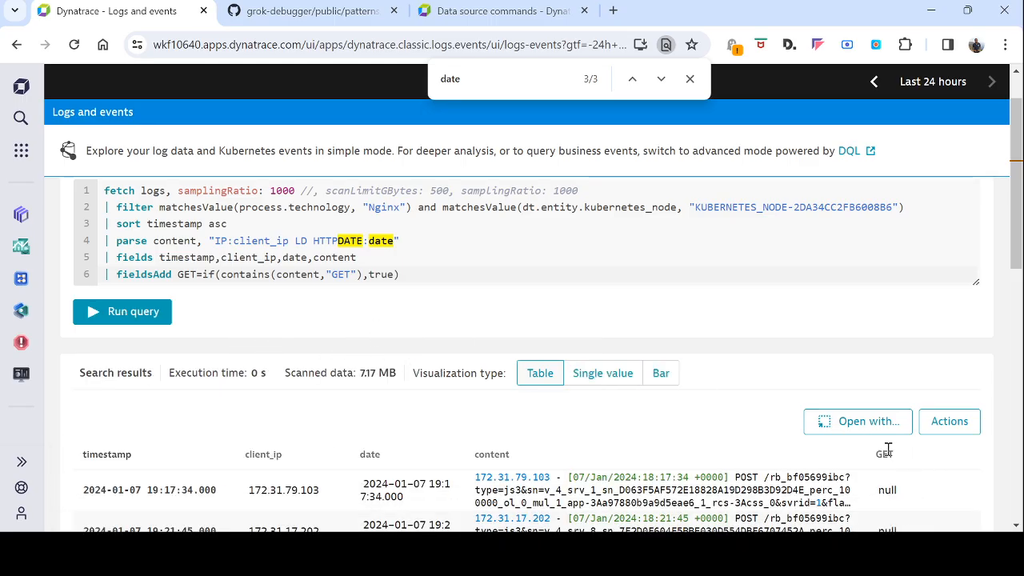
# Compare the GET column with the request methods in the content column, and close the page search
pyautogui.doubleClick(192, 274)
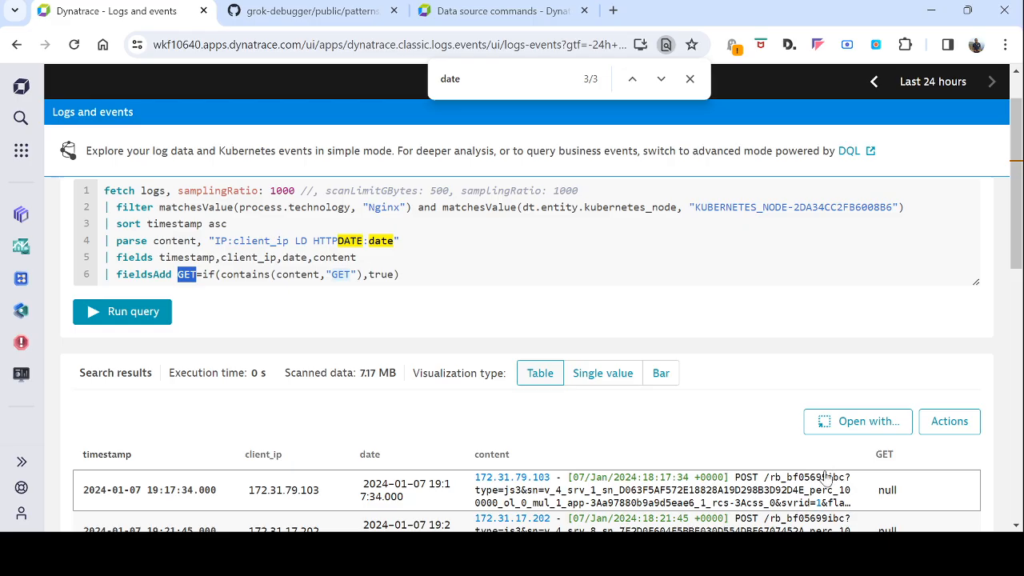
pyautogui.scroll(-2, 903, 487)
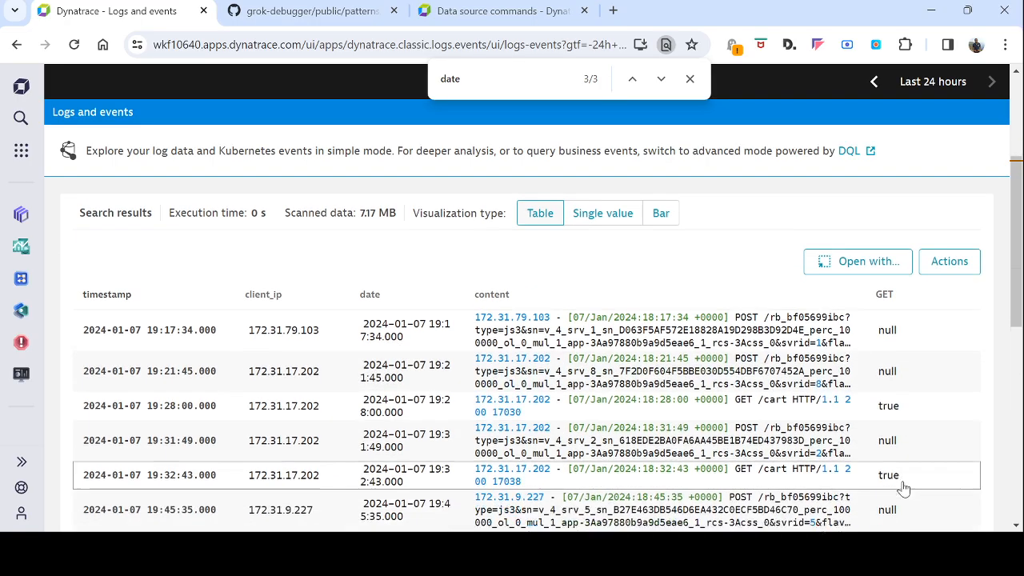
pyautogui.scroll(-1, 903, 487)
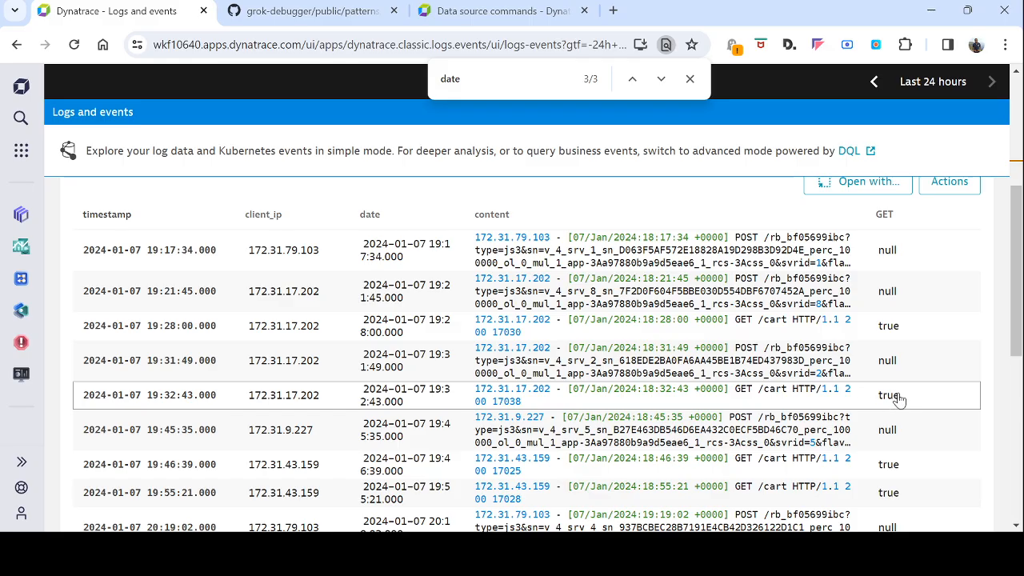
pyautogui.scroll(4, 346, 308)
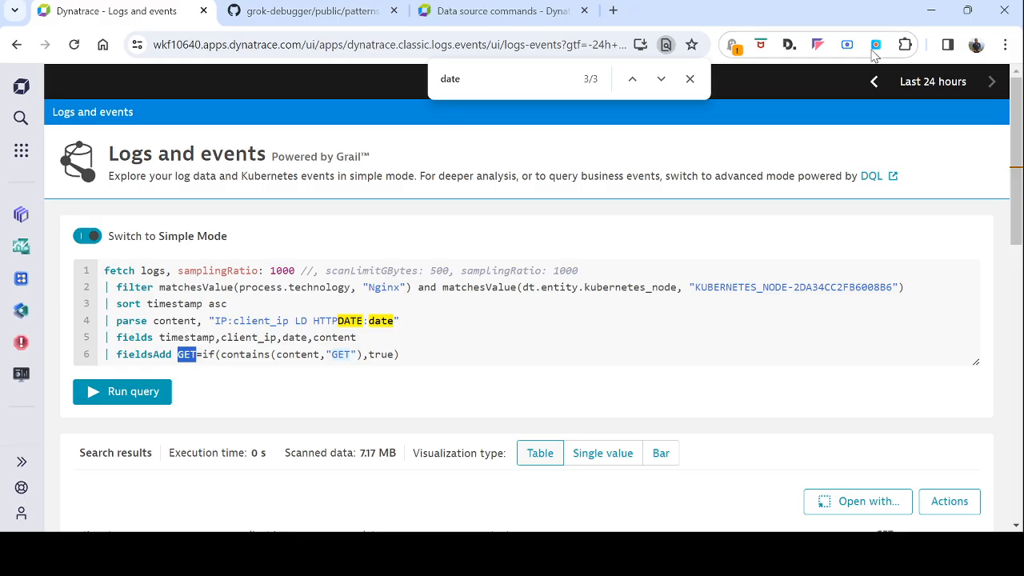
pyautogui.click(690, 79)
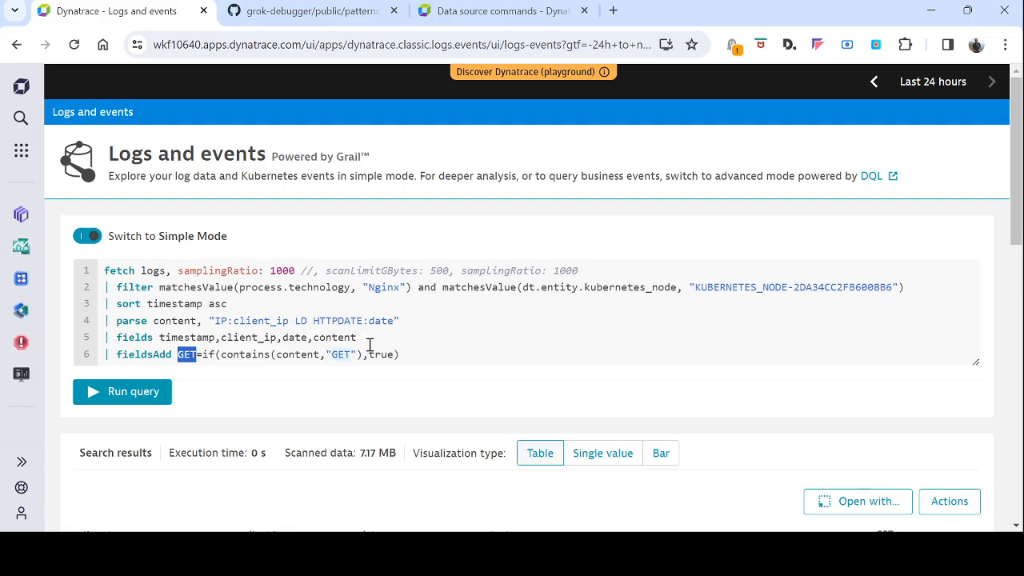
pyautogui.click(429, 353)
pyautogui.doubleClick(426, 287)
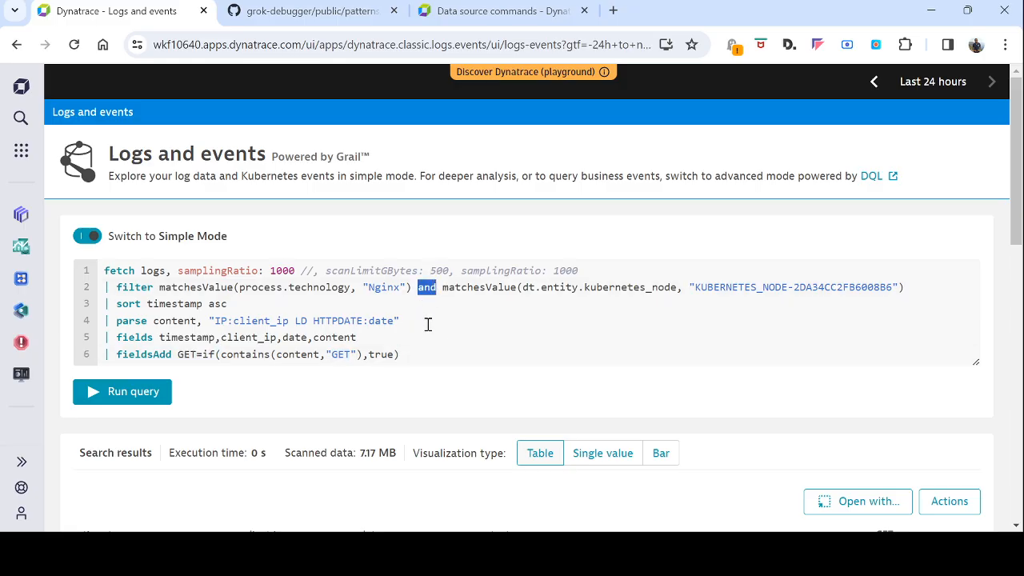
pyautogui.scroll(-1, 520, 353)
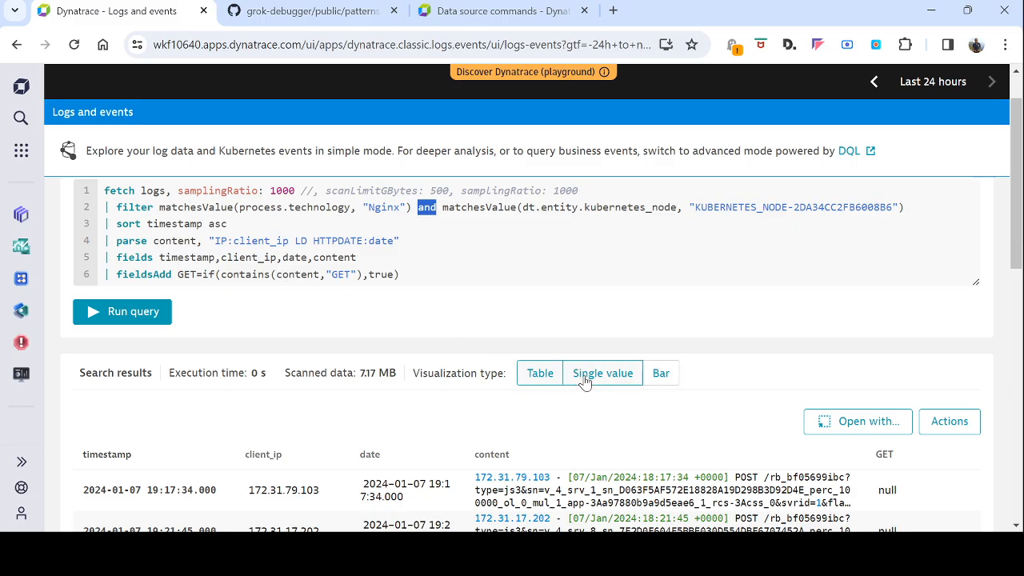
pyautogui.scroll(1, 392, 288)
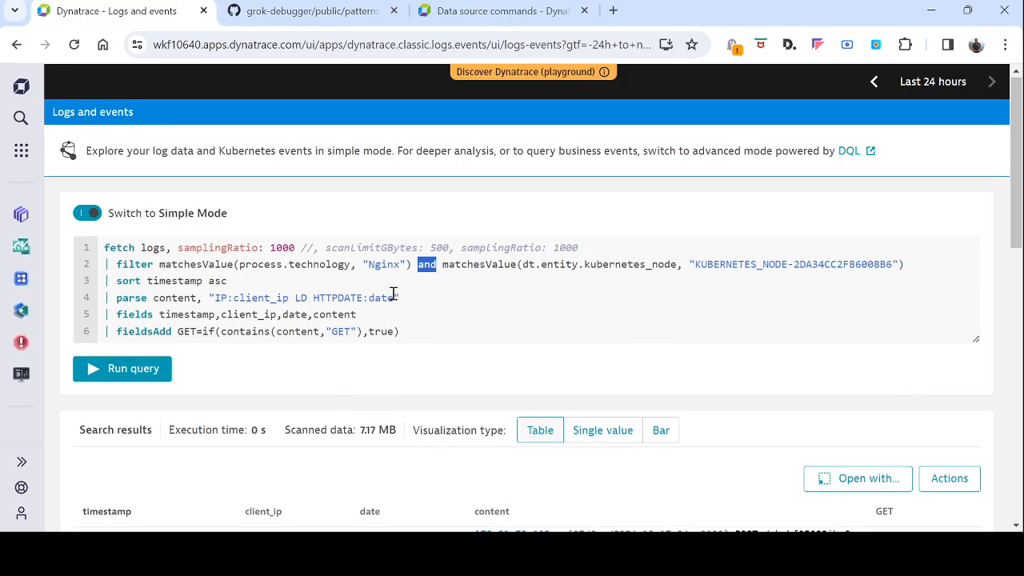
pyautogui.click(440, 349)
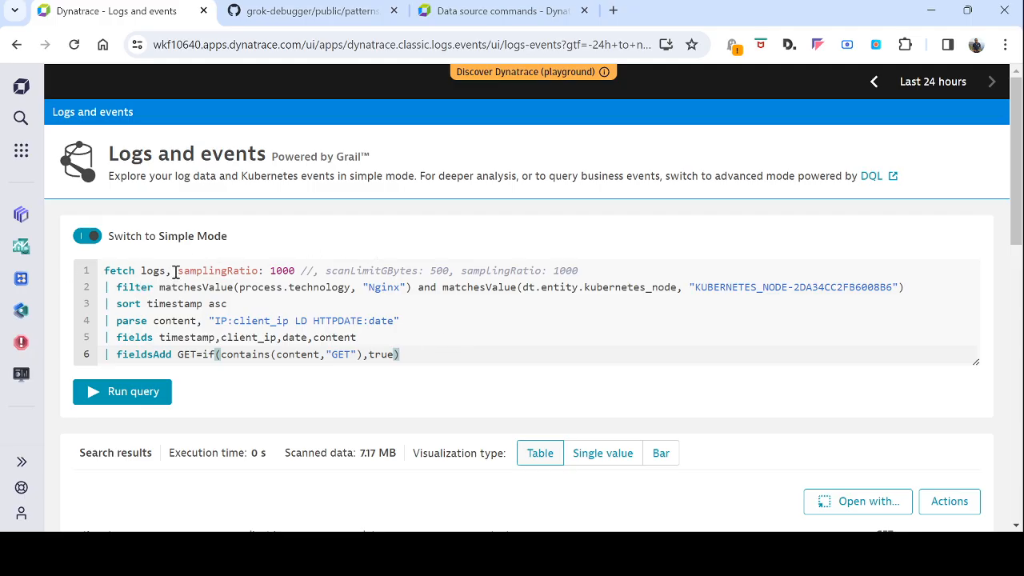
pyautogui.moveTo(171, 271); pyautogui.dragTo(105, 271)
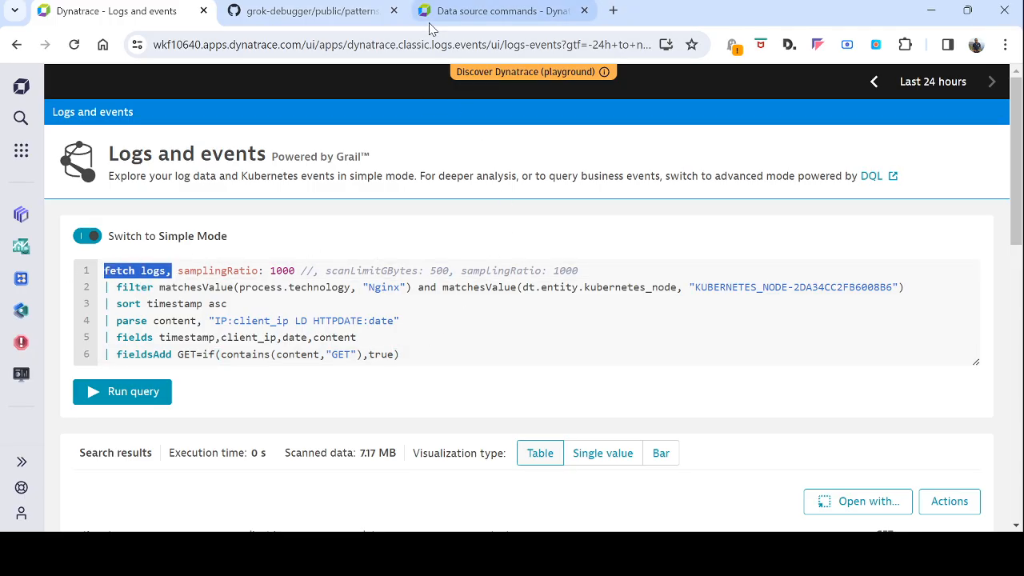
# Switch to the Data source commands documentation and read the description of the fetch command
pyautogui.click(485, 13)
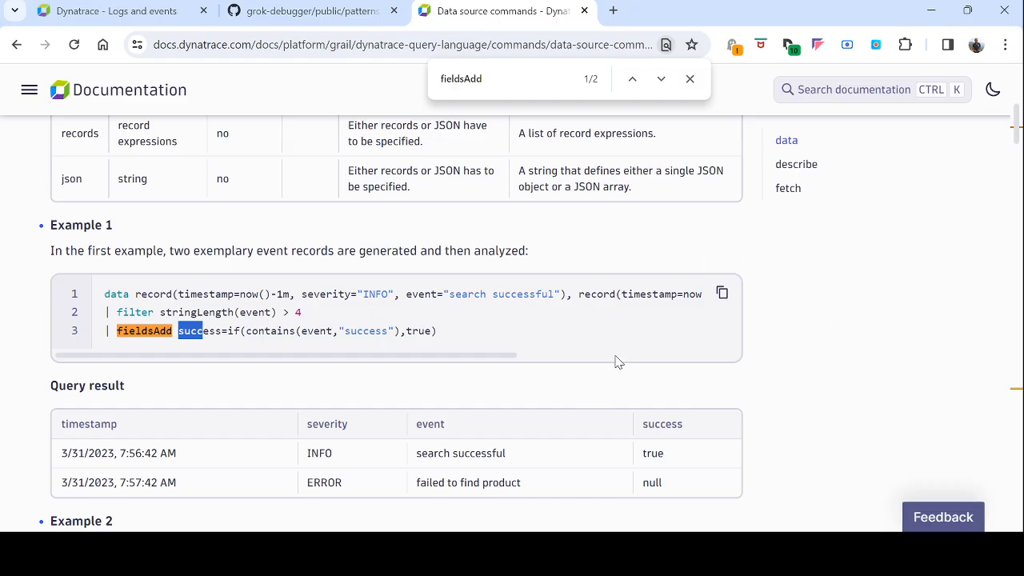
pyautogui.scroll(5, 620, 336)
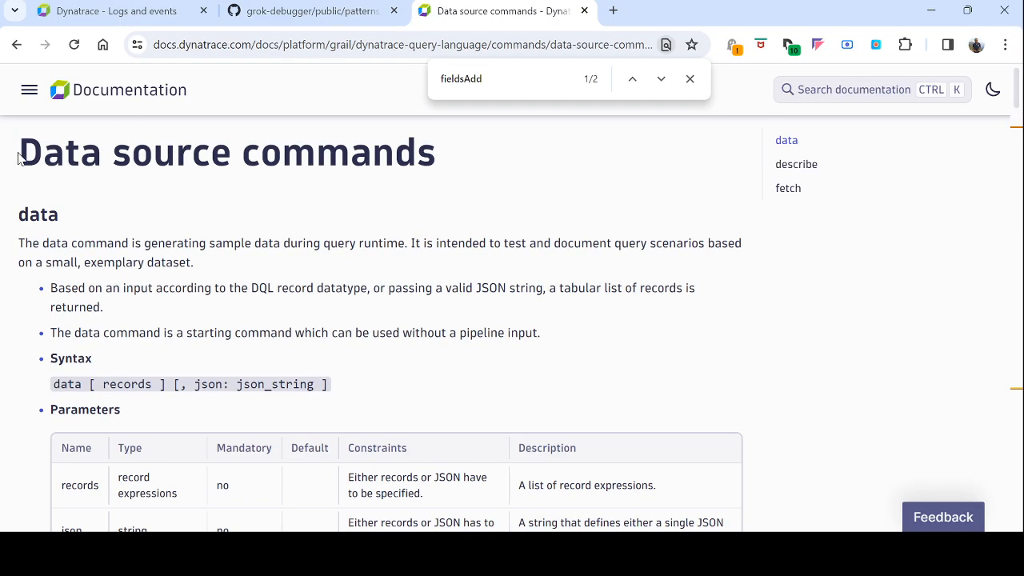
pyautogui.moveTo(21, 156); pyautogui.dragTo(379, 145)
pyautogui.scroll(-10, 168, 320)
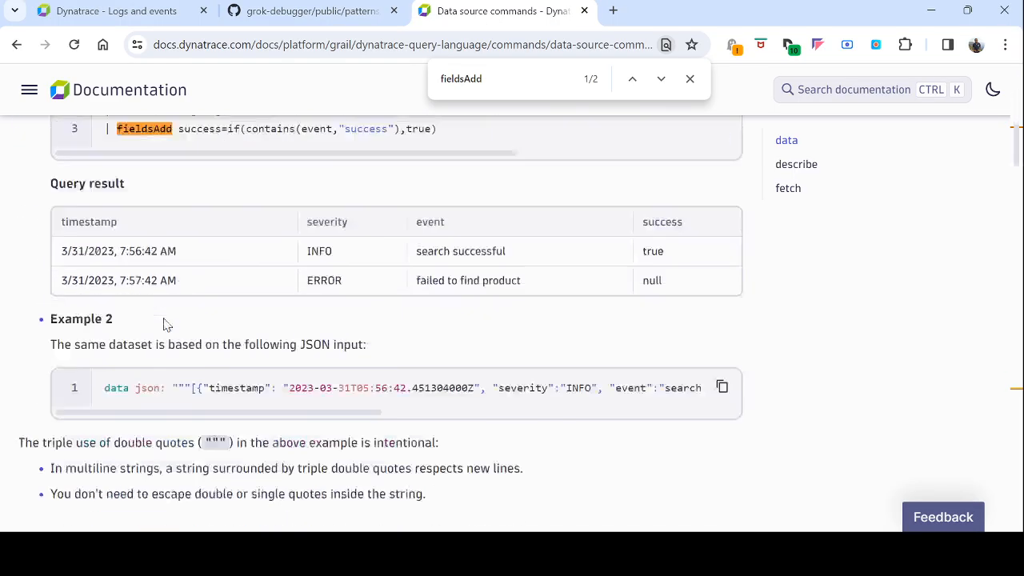
pyautogui.scroll(-8, 160, 324)
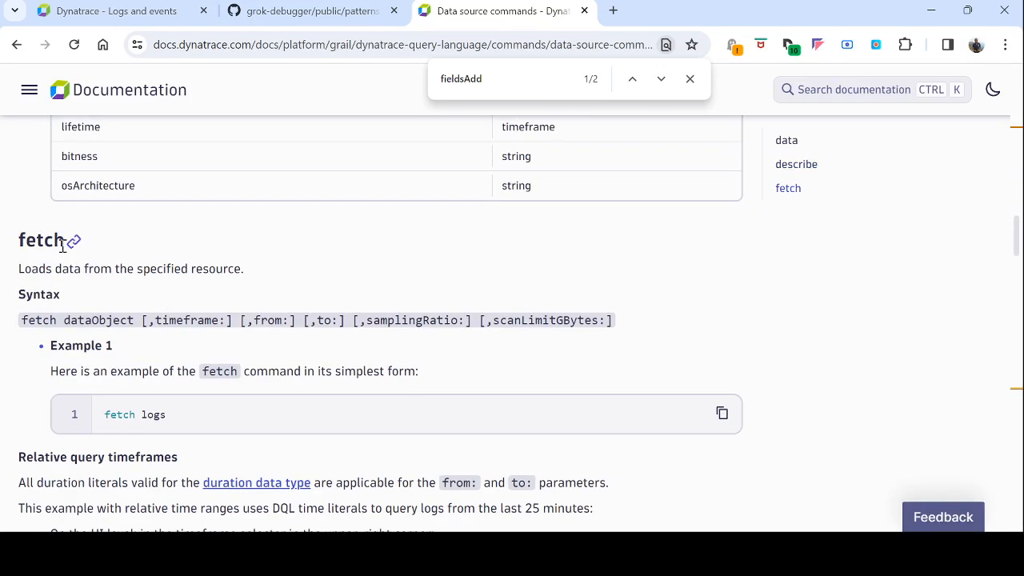
pyautogui.moveTo(22, 238); pyautogui.dragTo(76, 240)
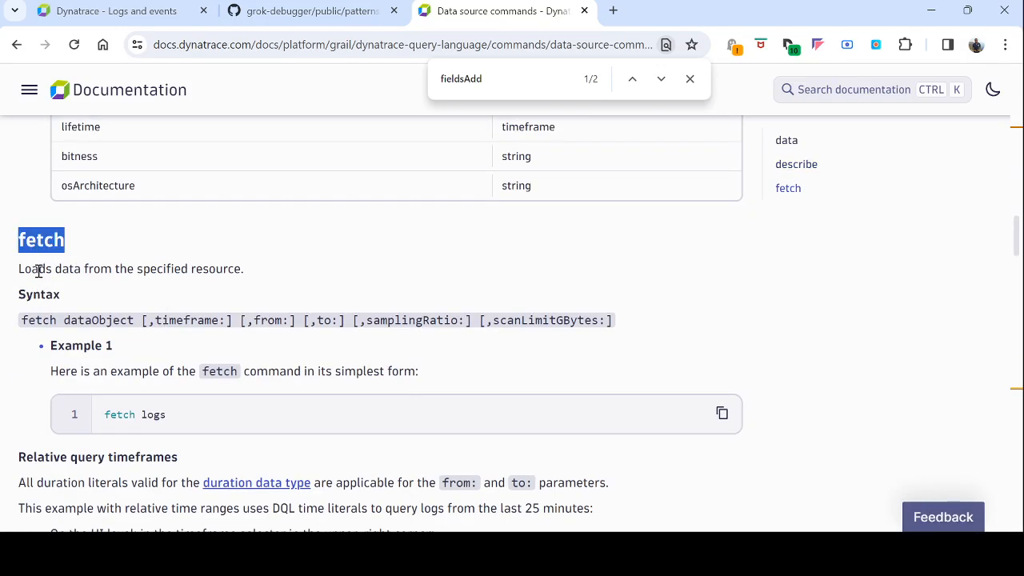
pyautogui.moveTo(37, 269); pyautogui.dragTo(302, 276)
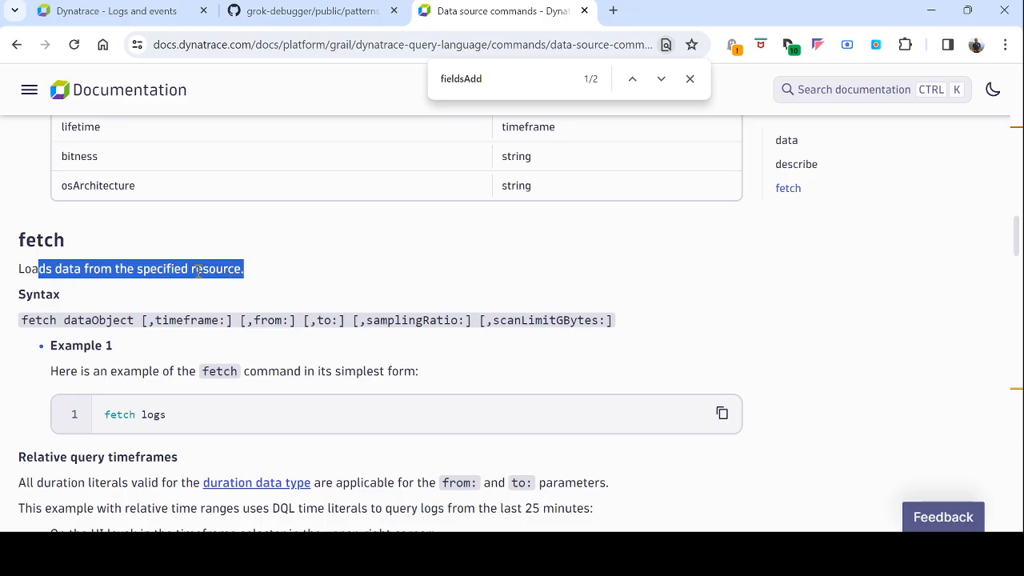
# Find the describe section of the documentation and copy its describe dt.entity.host example
pyautogui.scroll(8, 333, 286)
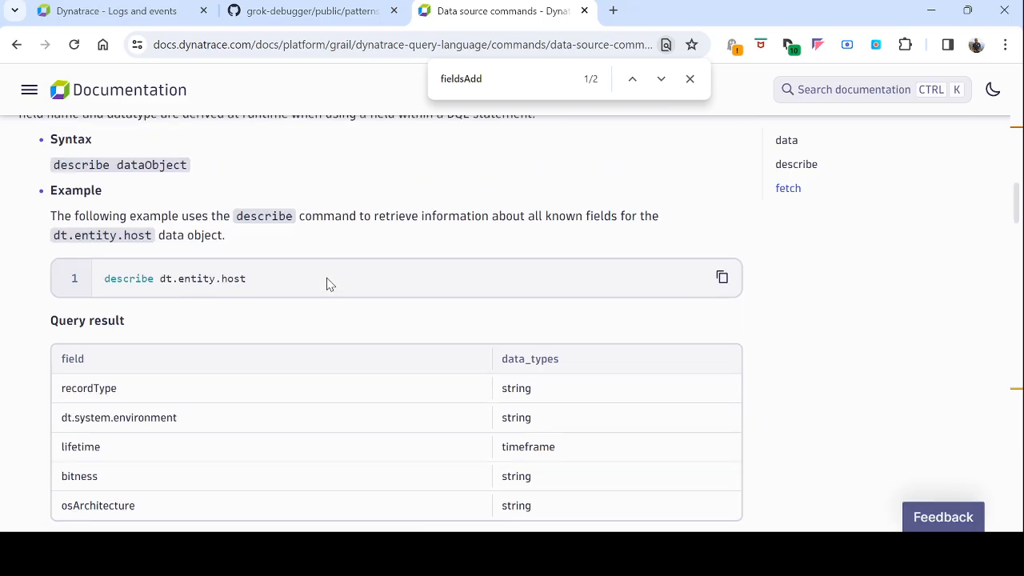
pyautogui.scroll(-1, 268, 282)
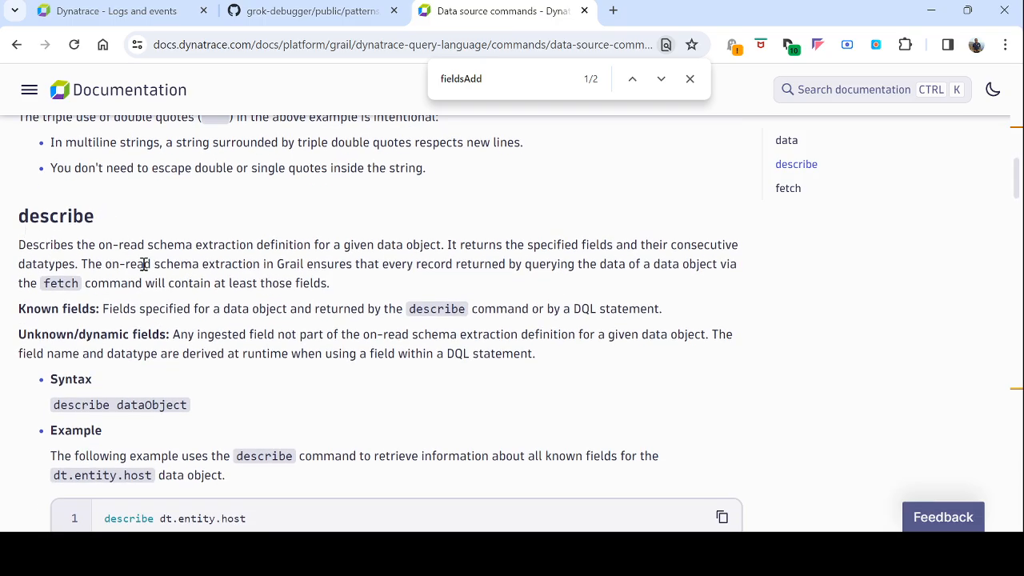
pyautogui.scroll(-4, 136, 276)
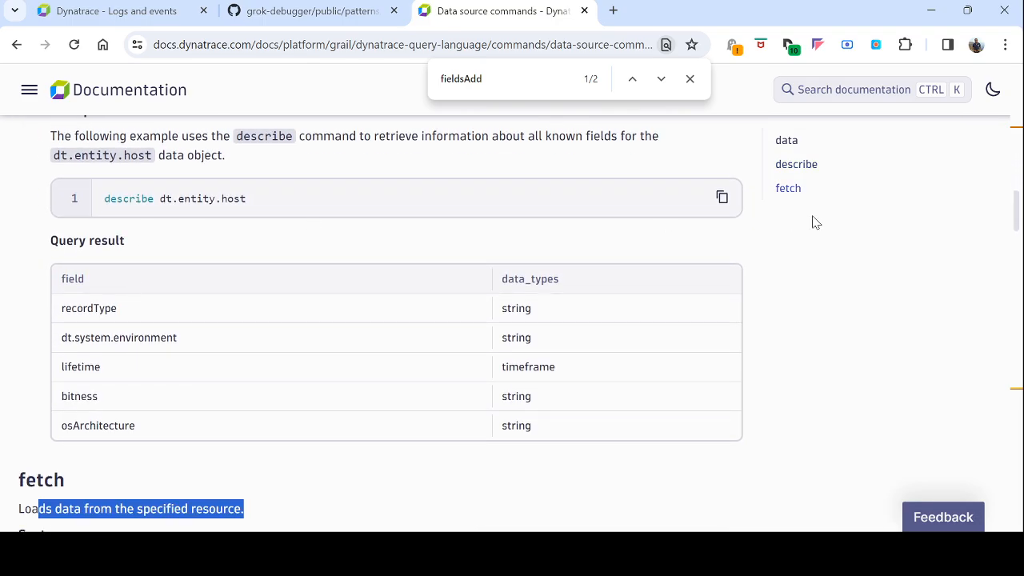
pyautogui.click(722, 198)
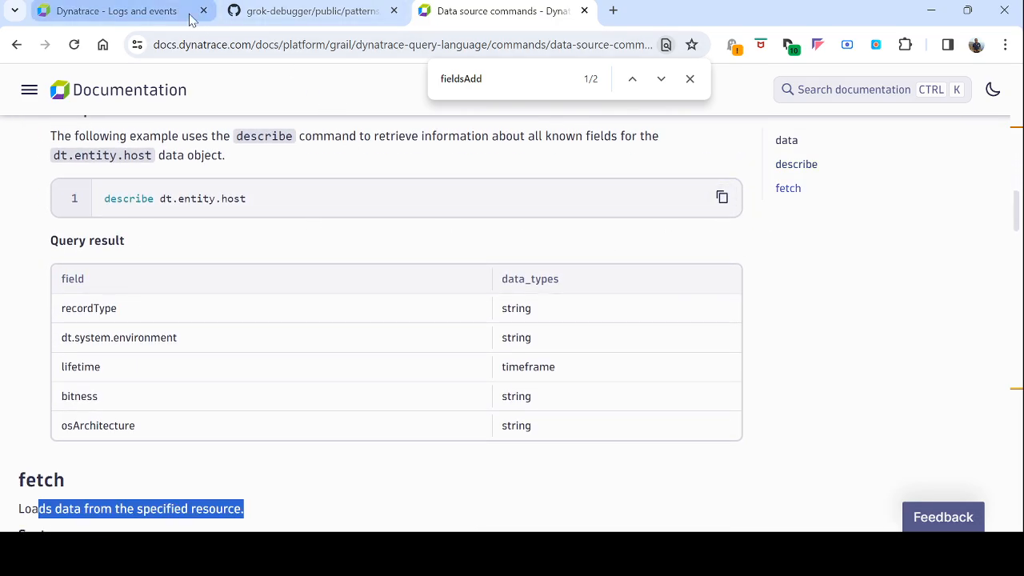
# Return to Logs and events, replace the whole query with the copied describe dt.entity.host, and run it
pyautogui.click(120, 12)
pyautogui.click(420, 353)
pyautogui.hotkey('ctrl', 'a')
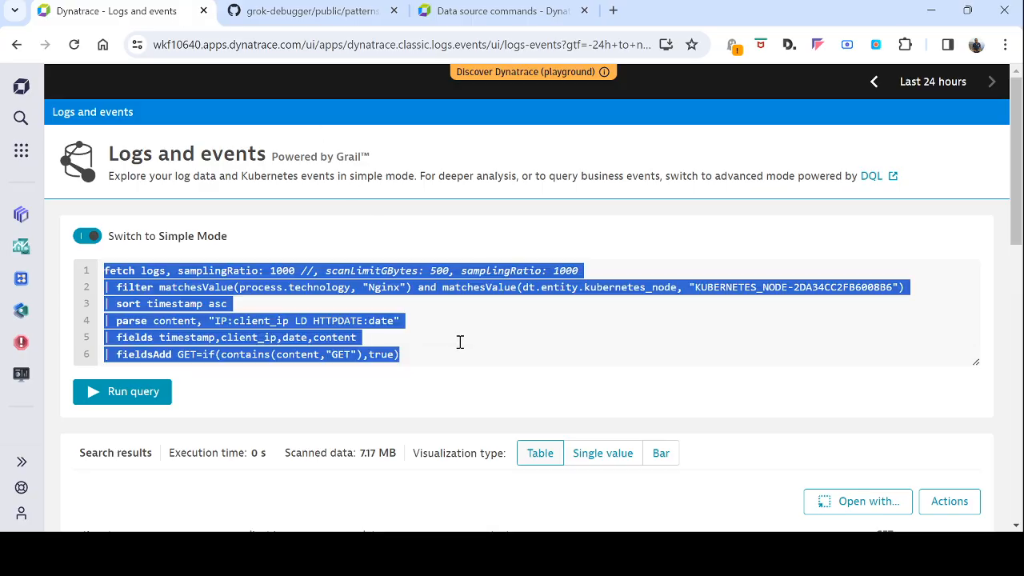
pyautogui.hotkey('ctrl', 'v')
pyautogui.click(132, 349)
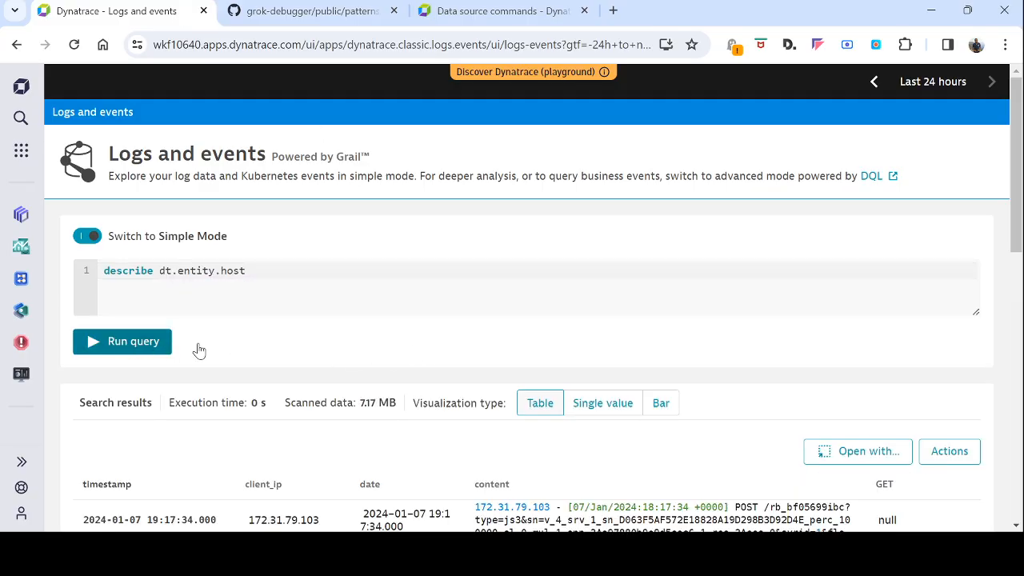
# Examine the data types and fields that the describe query lists for dt.entity.host
pyautogui.scroll(-5, 228, 352)
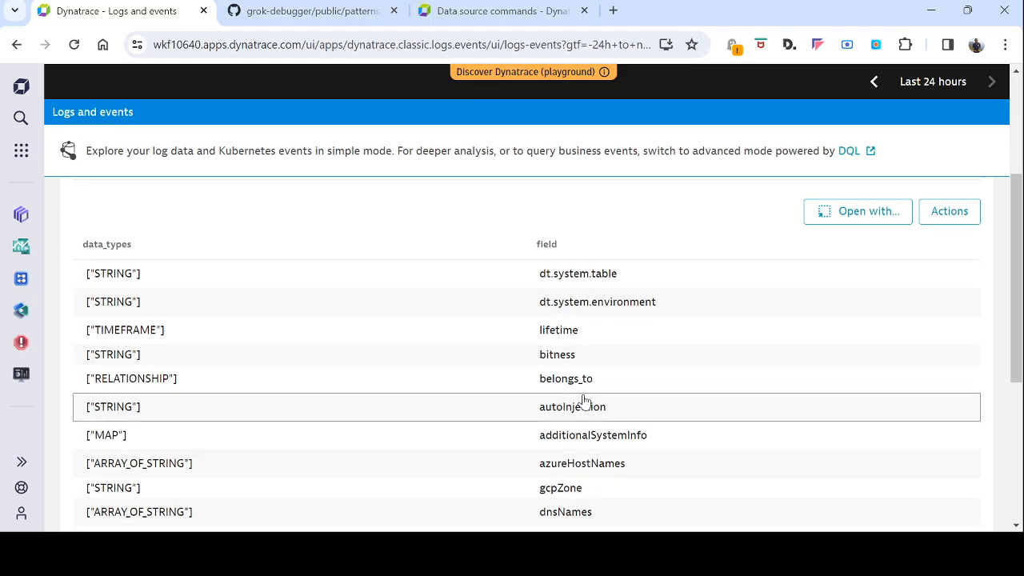
pyautogui.scroll(5, 493, 306)
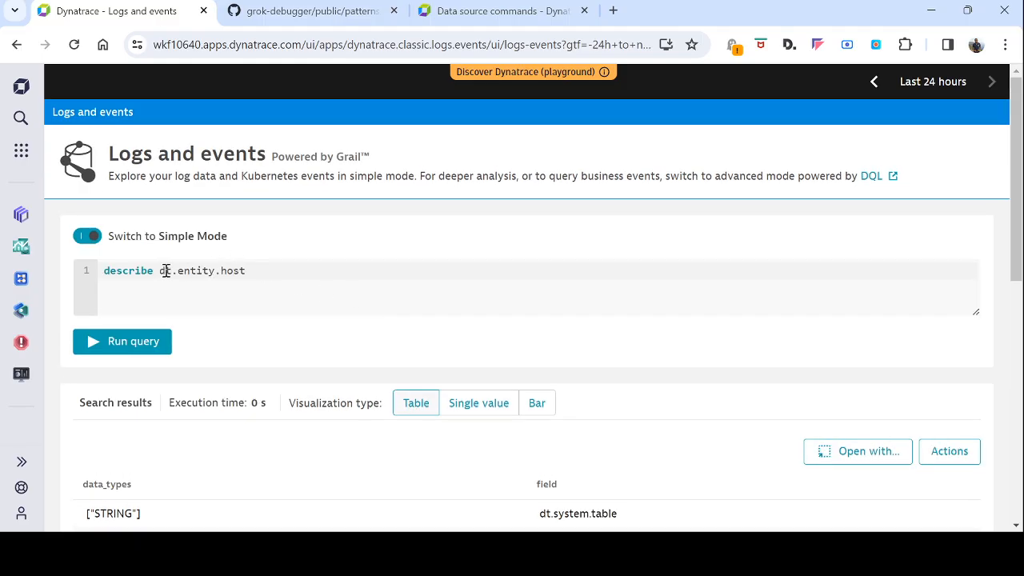
pyautogui.moveTo(163, 272); pyautogui.dragTo(267, 273)
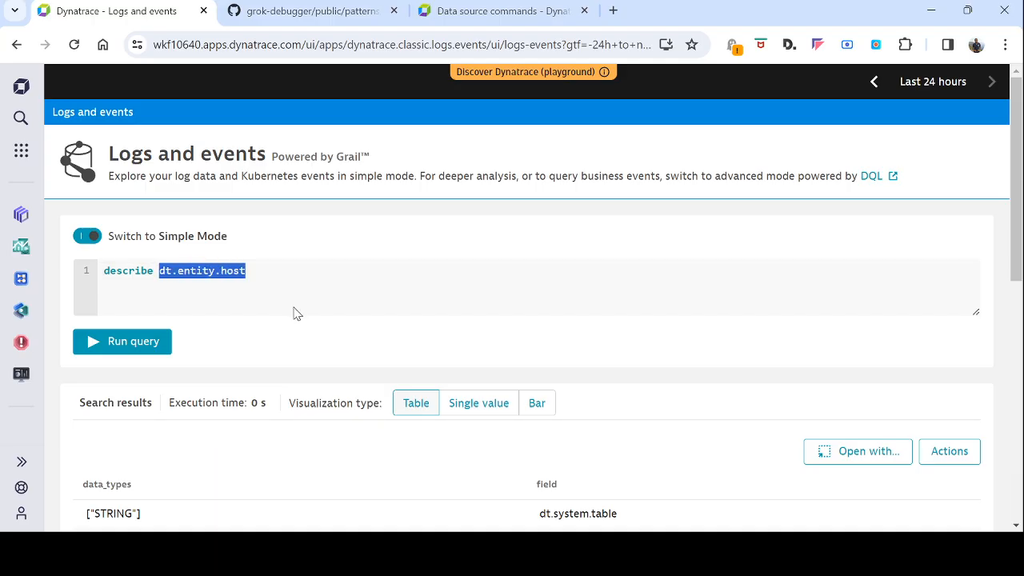
pyautogui.scroll(-2, 693, 480)
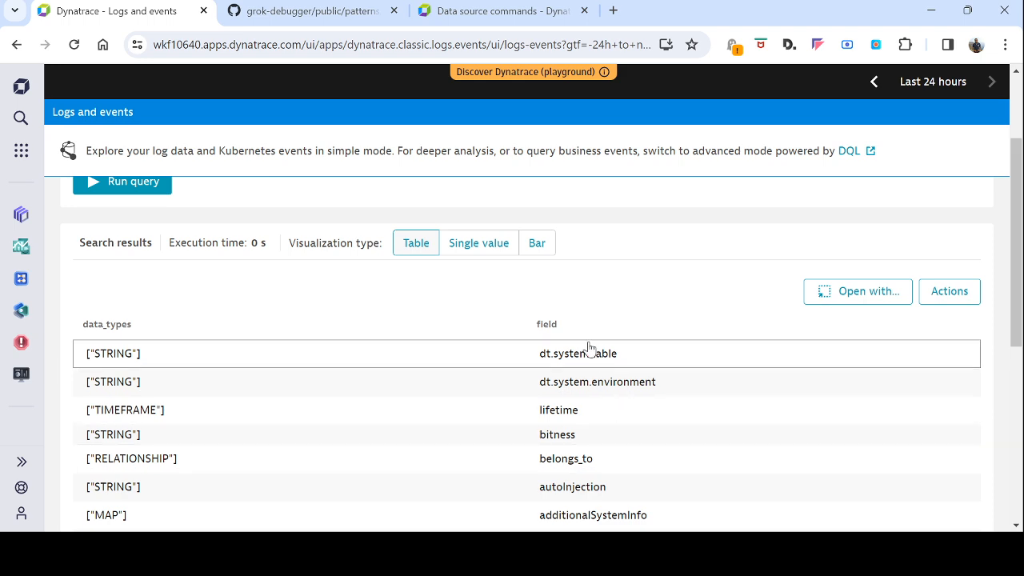
pyautogui.scroll(-3, 592, 376)
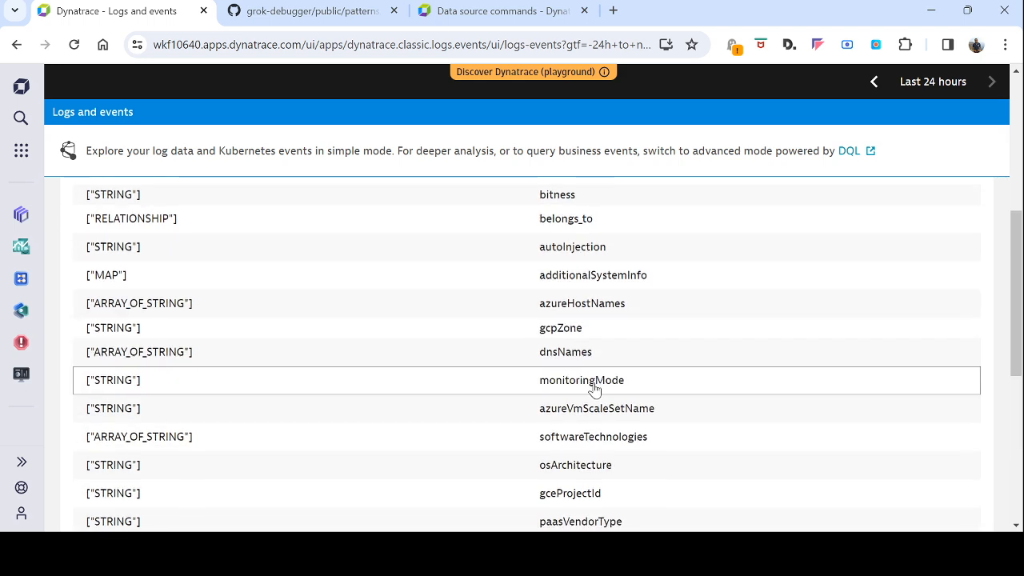
pyautogui.scroll(3, 593, 390)
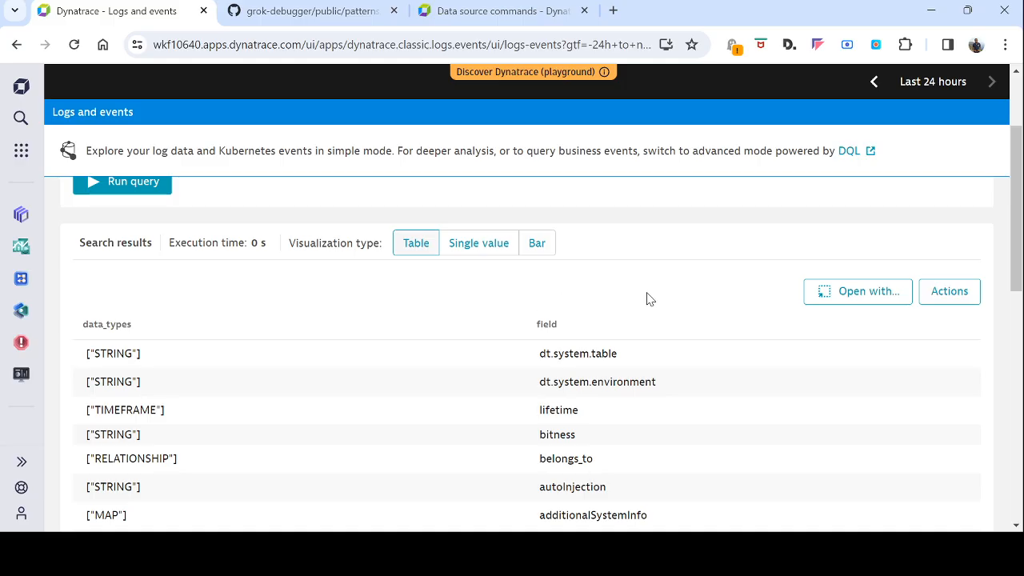
pyautogui.scroll(-2, 647, 297)
pyautogui.scroll(-2, 642, 334)
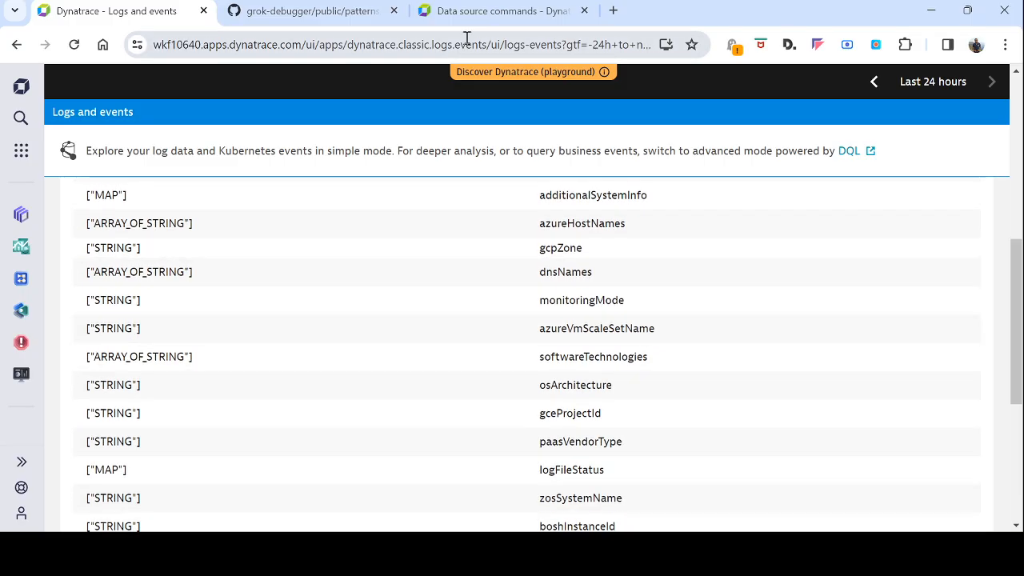
# Switch to the Data source commands documentation, find the data command's Example 1, and copy its three-line query
pyautogui.click(488, 16)
pyautogui.scroll(15, 504, 361)
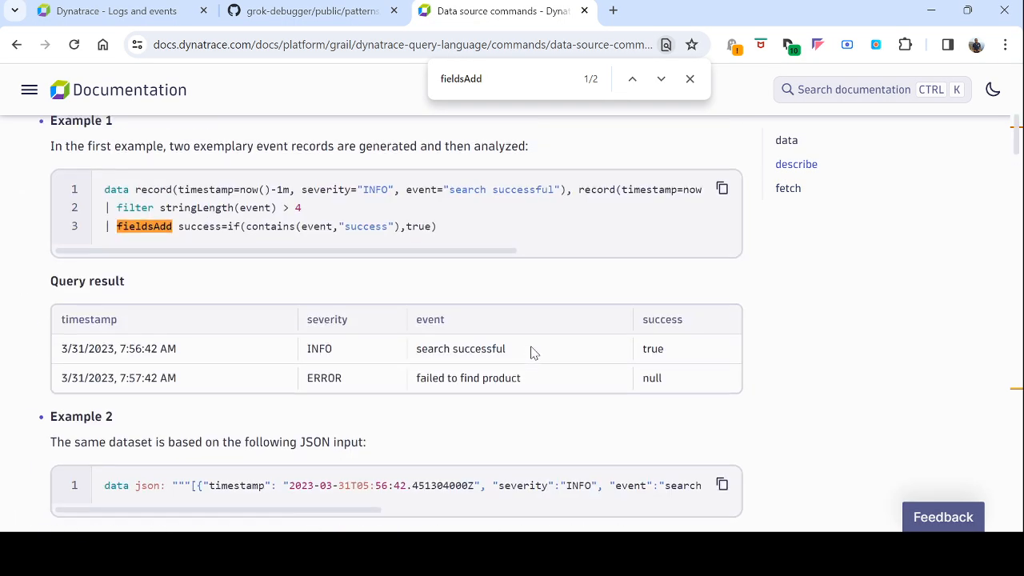
pyautogui.scroll(-5, 532, 350)
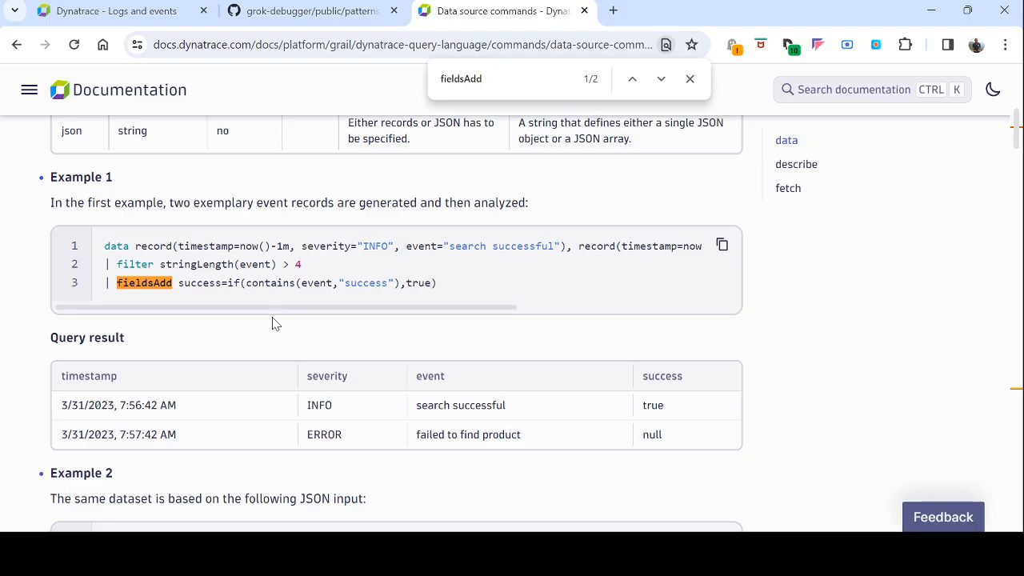
pyautogui.scroll(5, 200, 296)
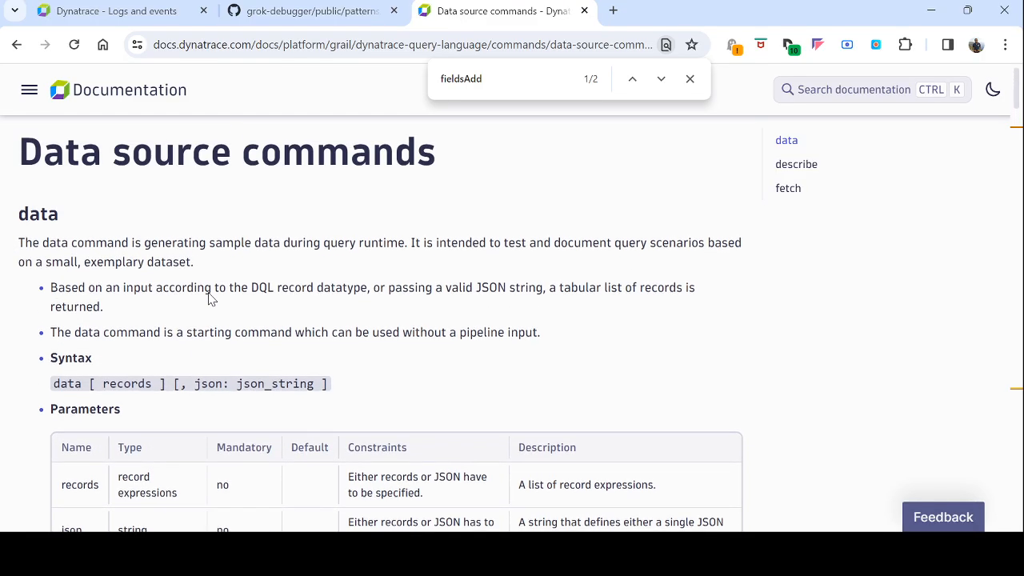
pyautogui.scroll(-1, 210, 296)
pyautogui.scroll(-3, 210, 301)
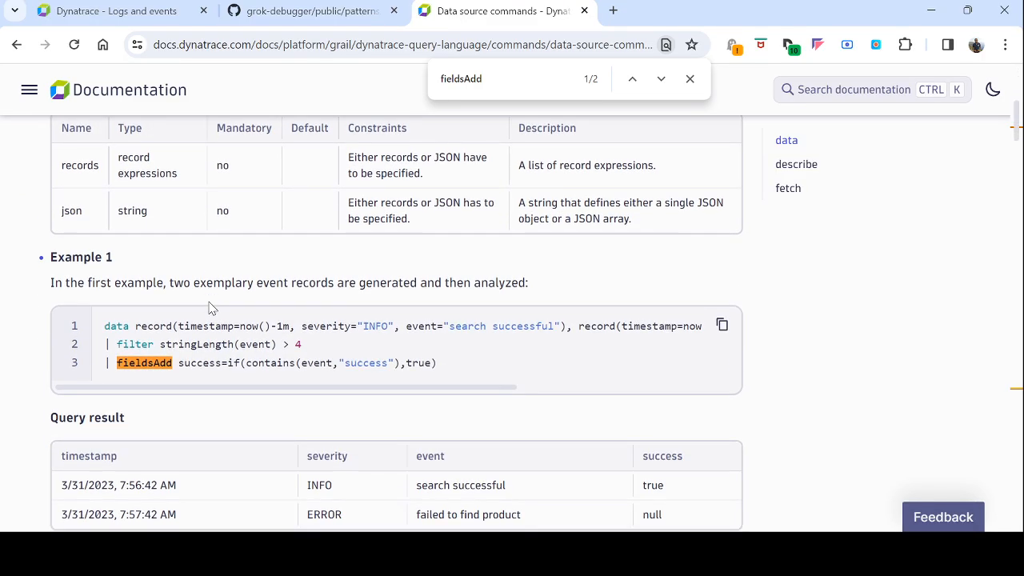
pyautogui.moveTo(106, 325); pyautogui.dragTo(441, 372)
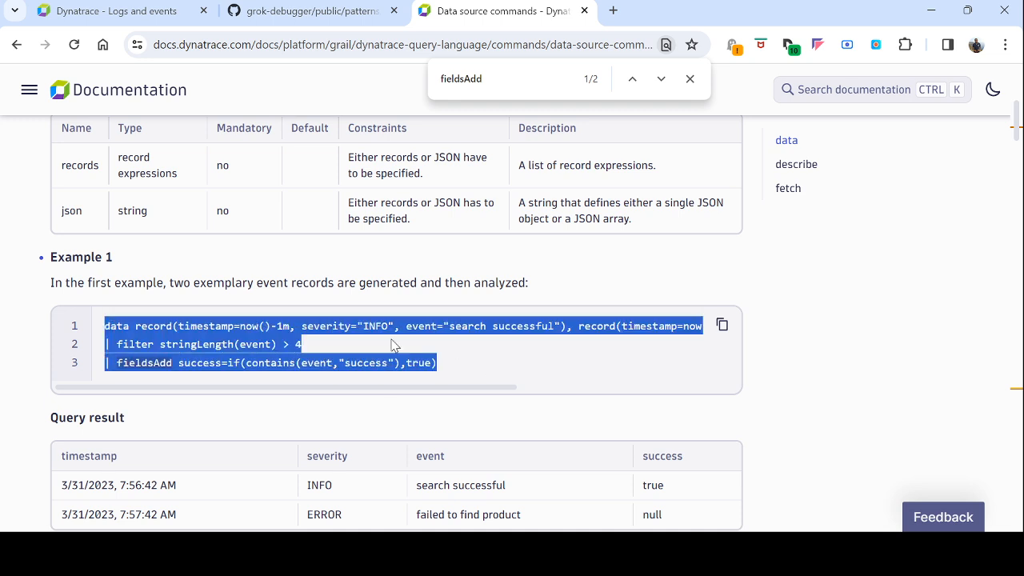
# Return to Logs and events, replace the whole query with the copied data record example, and run it
pyautogui.click(157, 19)
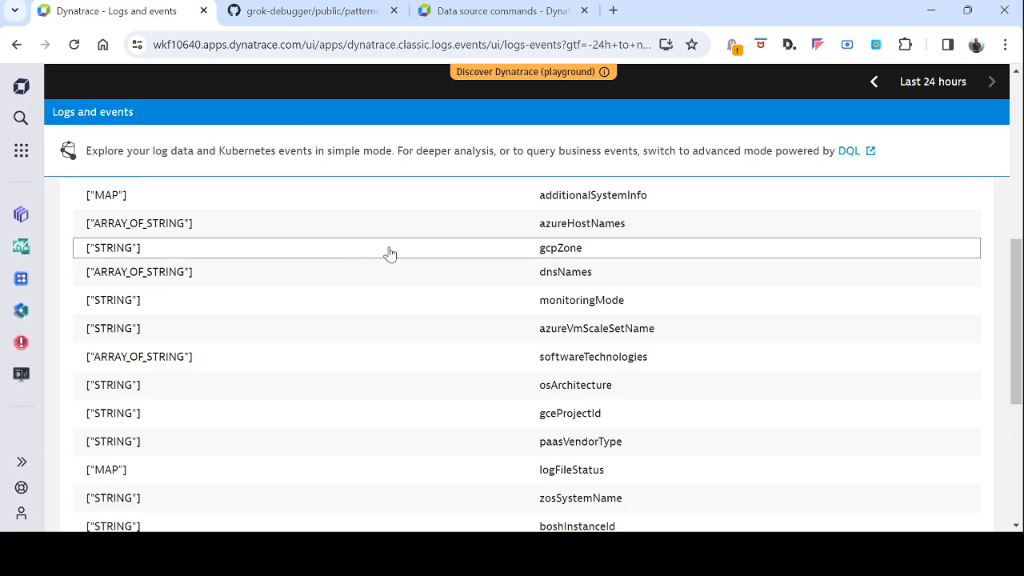
pyautogui.scroll(8, 389, 251)
pyautogui.click(272, 272)
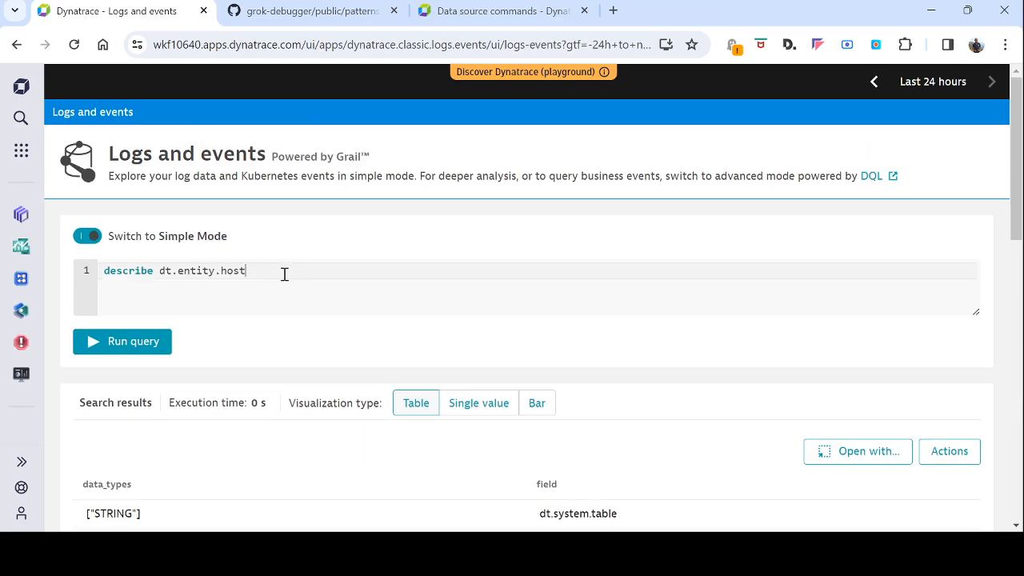
pyautogui.hotkey('ctrl', 'a')
pyautogui.hotkey('ctrl', 'v')
pyautogui.click(160, 357)
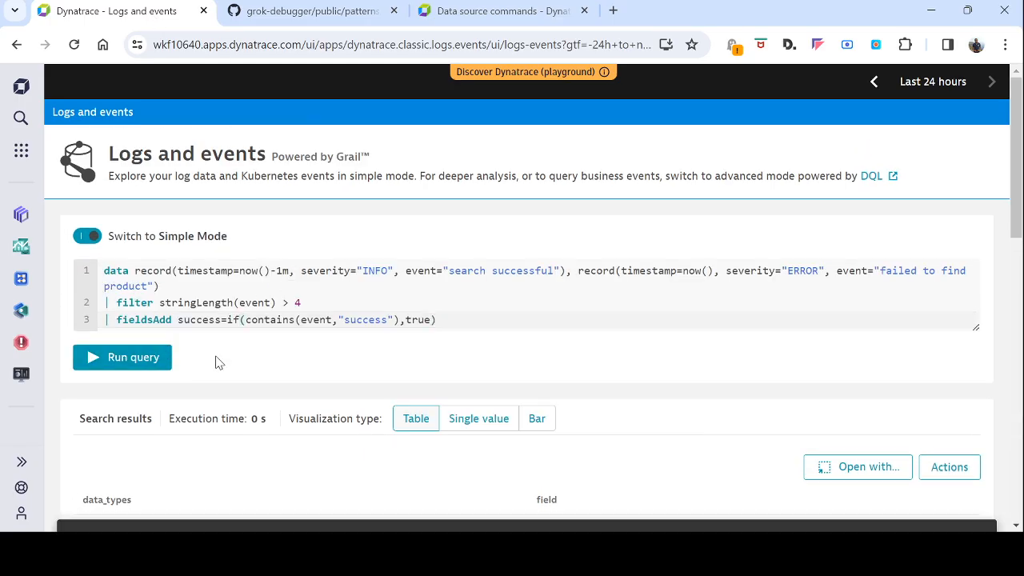
# Examine the query's data records, the stringLength(event) > 4 filter and the fieldsAdd success condition
pyautogui.doubleClick(114, 270)
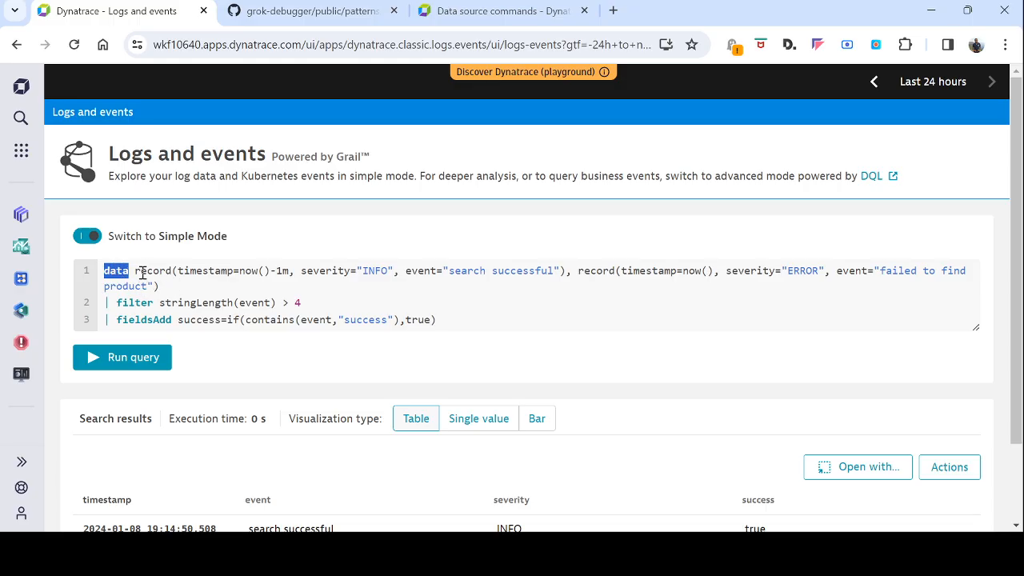
pyautogui.moveTo(137, 272); pyautogui.dragTo(344, 294)
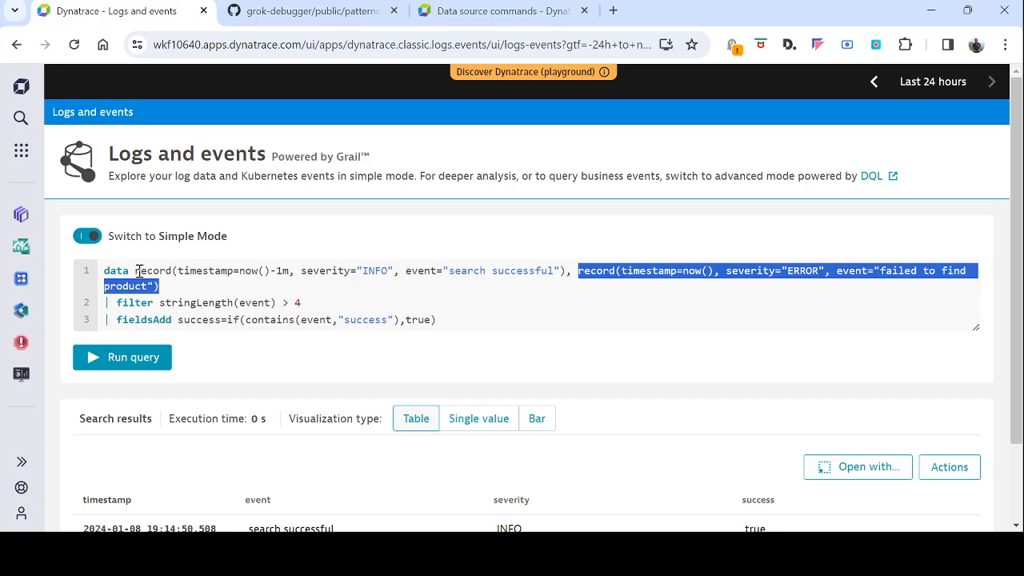
pyautogui.moveTo(140, 270); pyautogui.dragTo(168, 289)
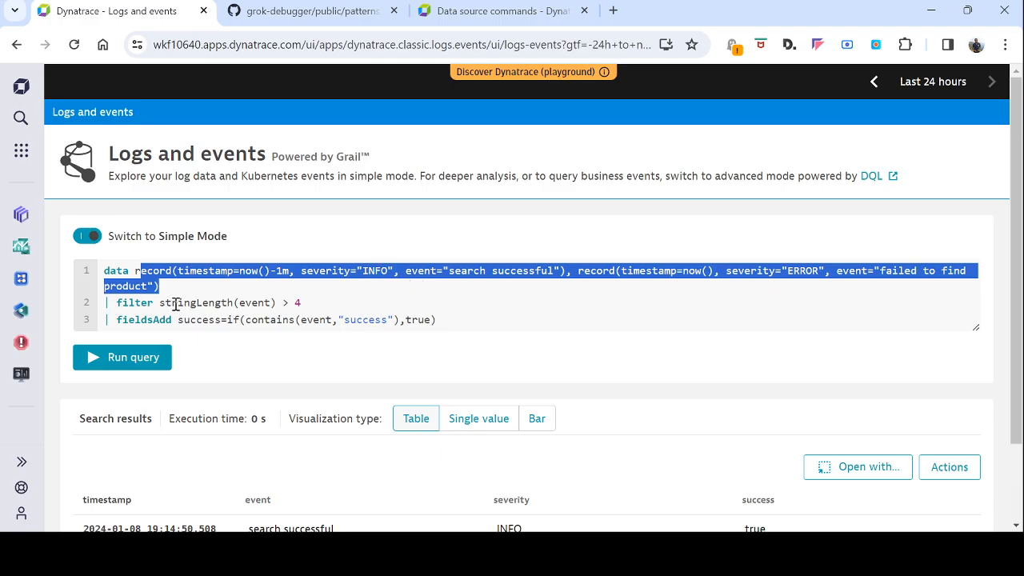
pyautogui.moveTo(159, 303); pyautogui.dragTo(310, 302)
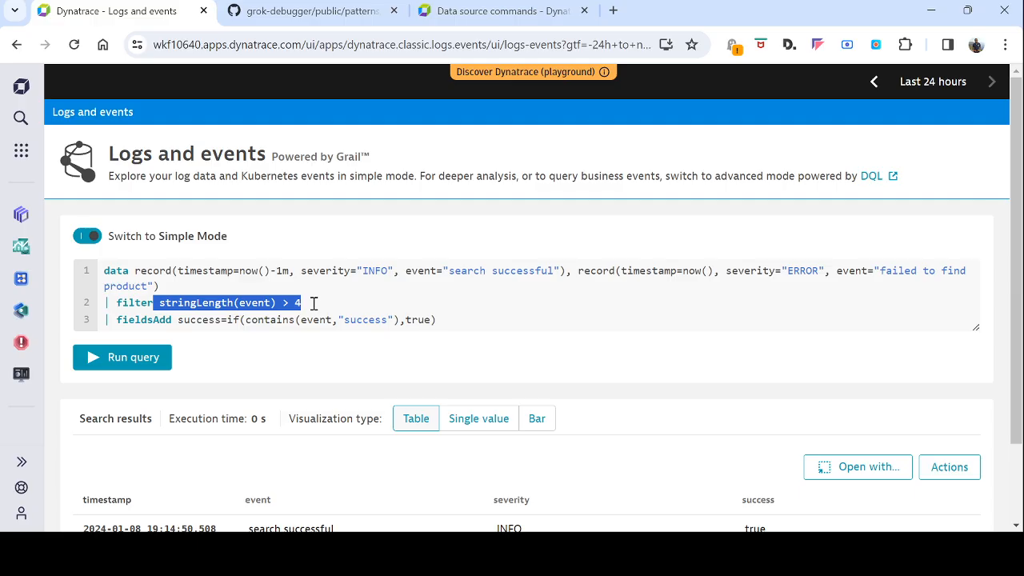
pyautogui.click(183, 302)
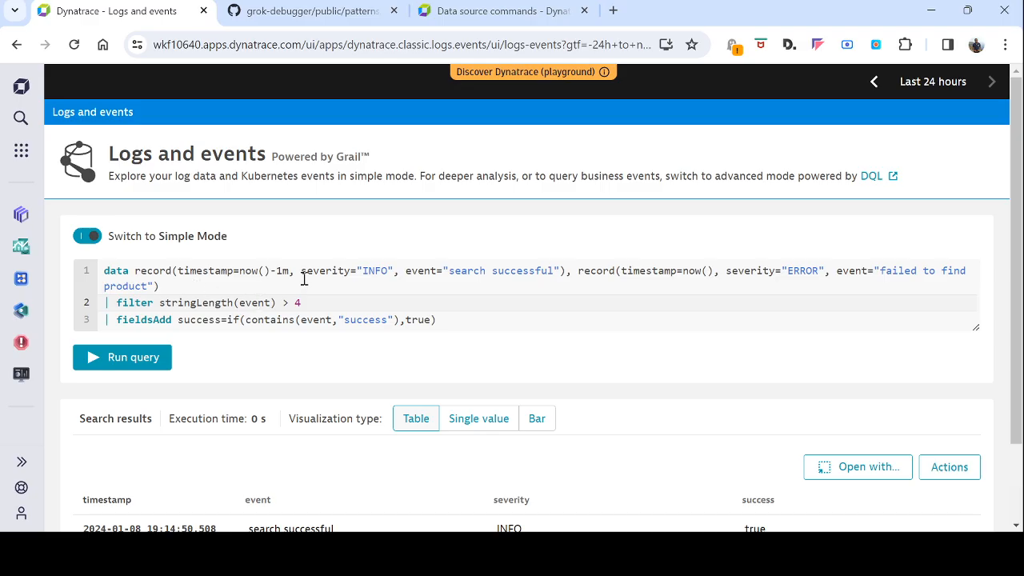
pyautogui.doubleClick(252, 302)
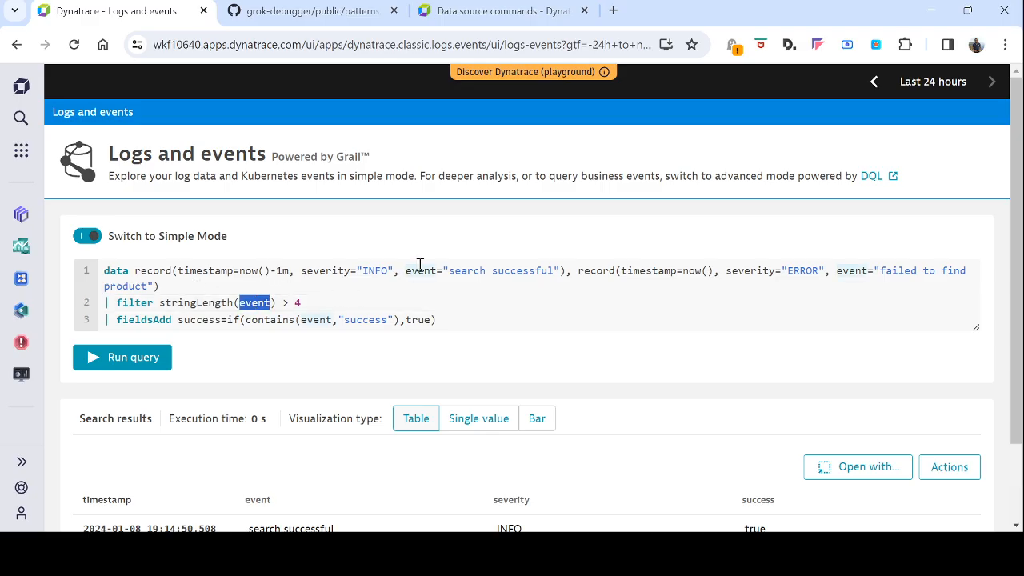
pyautogui.moveTo(160, 303); pyautogui.dragTo(238, 308)
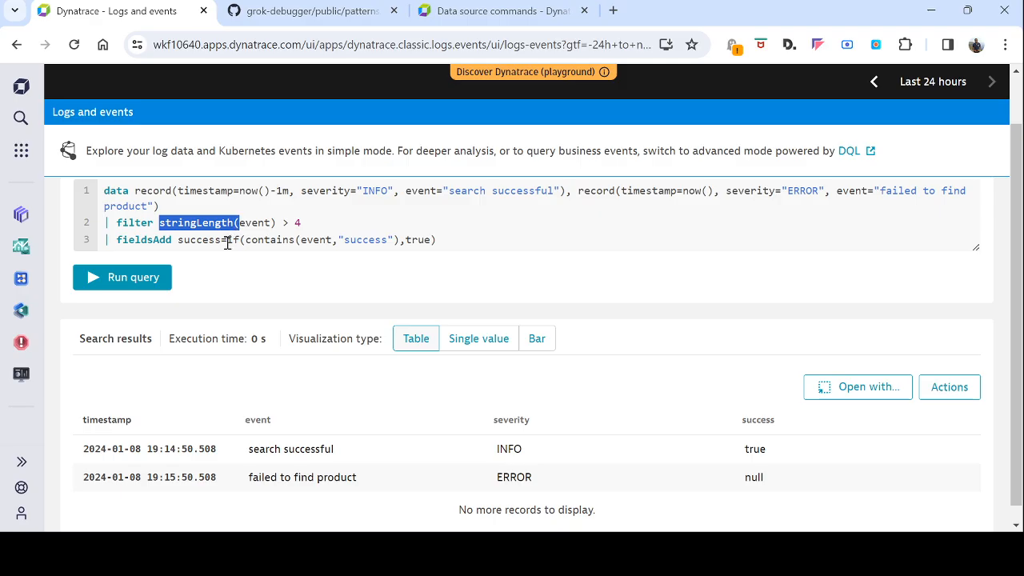
pyautogui.moveTo(227, 240); pyautogui.dragTo(176, 240)
pyautogui.click(450, 236)
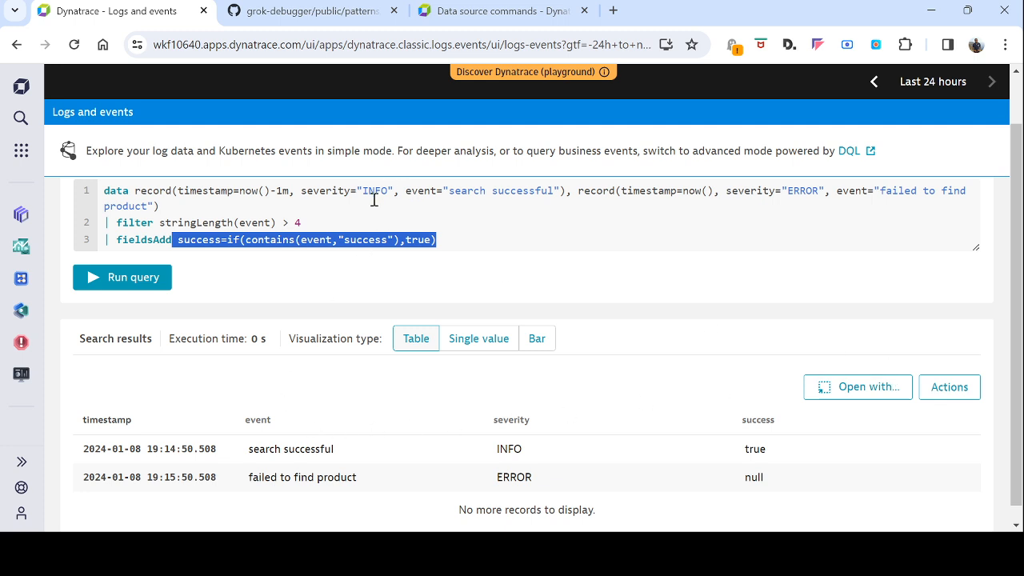
# Duplicate the ERROR record, including its leading comma, as a third record at the end of the data line
pyautogui.moveTo(136, 192); pyautogui.dragTo(441, 205)
pyautogui.click(568, 192)
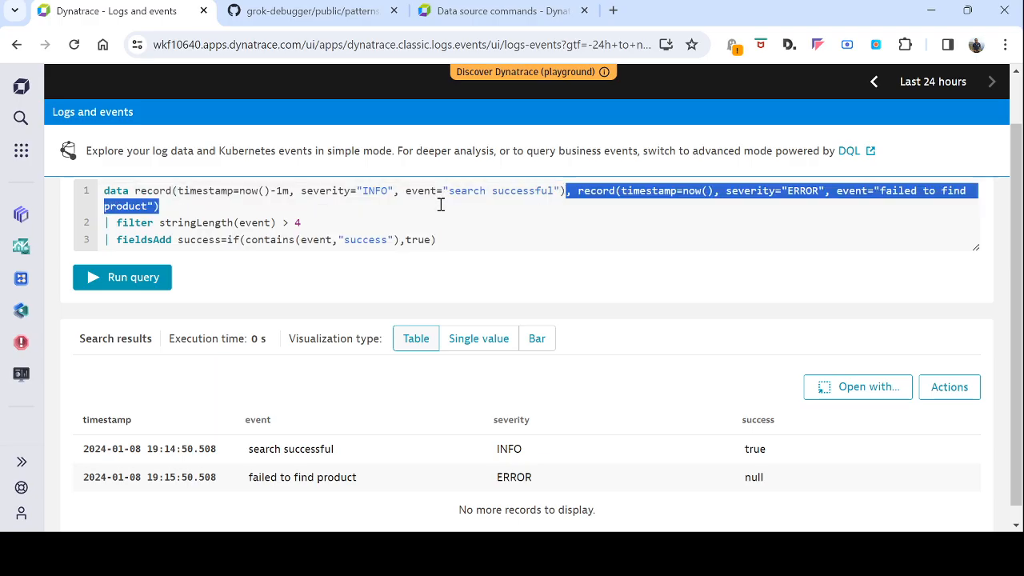
pyautogui.hotkey('ctrl', 'c')
pyautogui.click(225, 203)
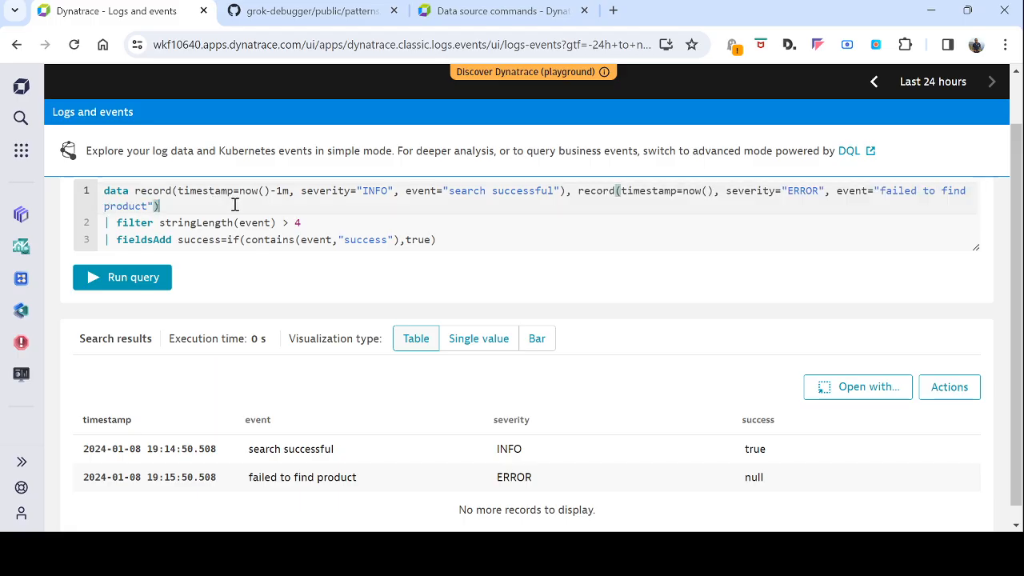
pyautogui.hotkey('ctrl', 'v')
# Shorten the third record's event text to "fai", run the query, and check the results against the length filter
pyautogui.click(258, 223)
pyautogui.doubleClick(258, 224)
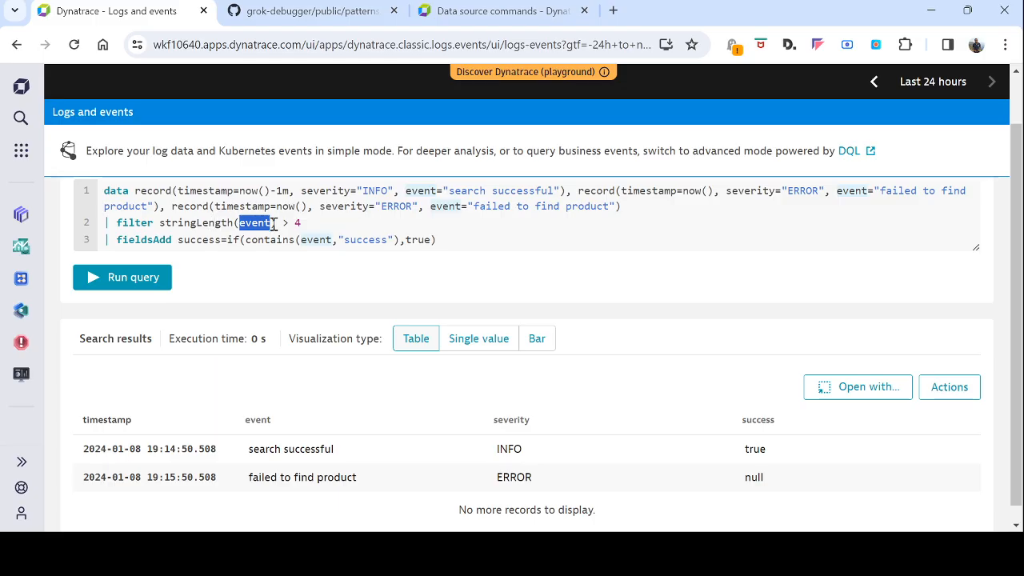
pyautogui.moveTo(491, 205); pyautogui.dragTo(614, 220)
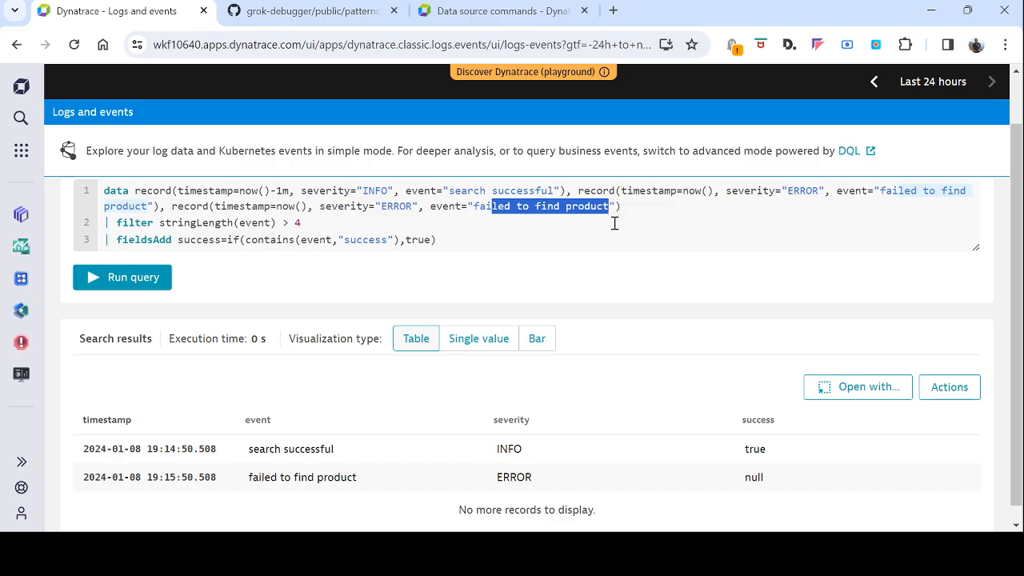
pyautogui.press('BackSpace')
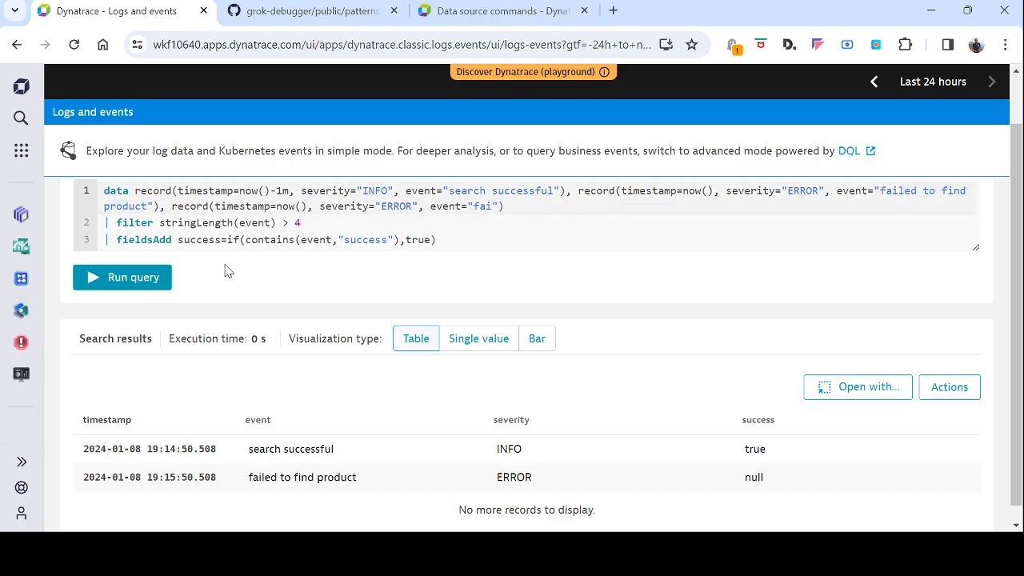
pyautogui.click(135, 278)
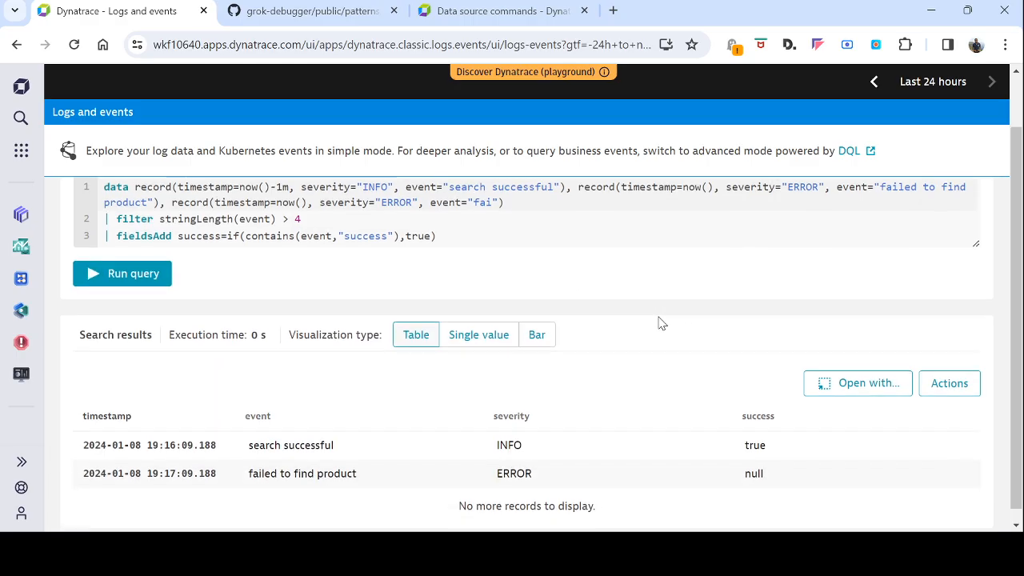
pyautogui.scroll(-1, 661, 324)
pyautogui.scroll(3, 480, 352)
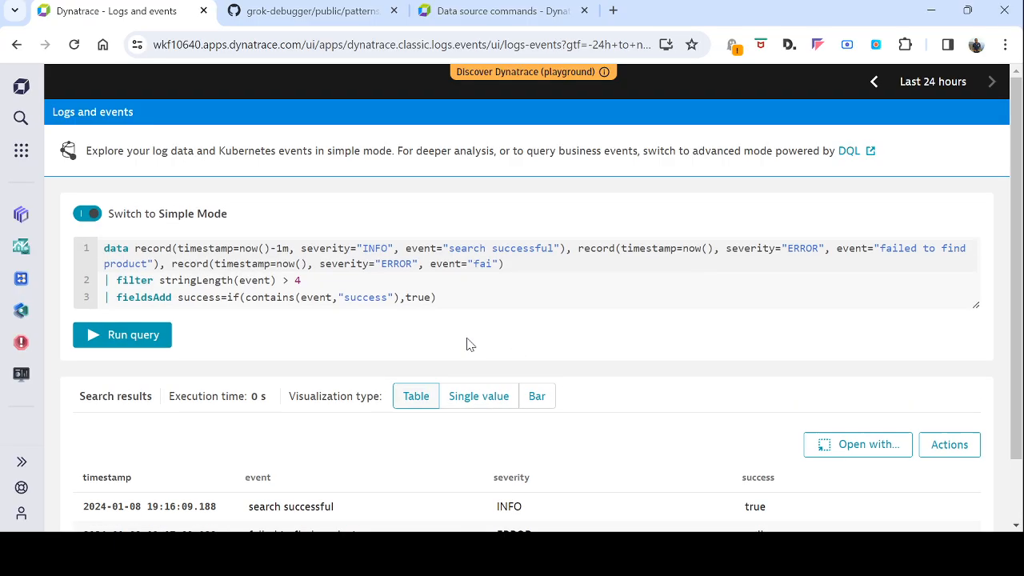
pyautogui.scroll(-3, 608, 389)
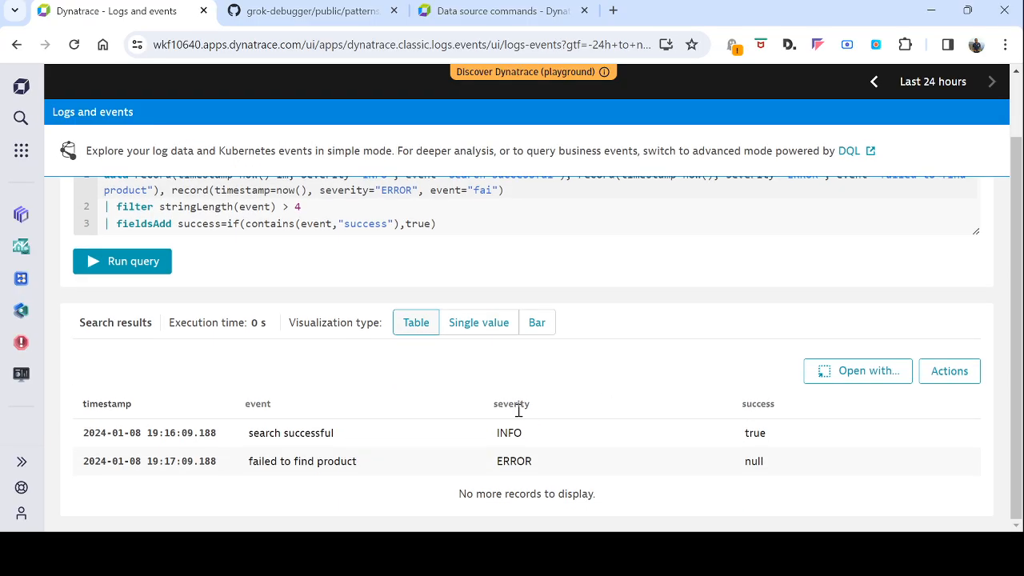
pyautogui.scroll(2, 631, 252)
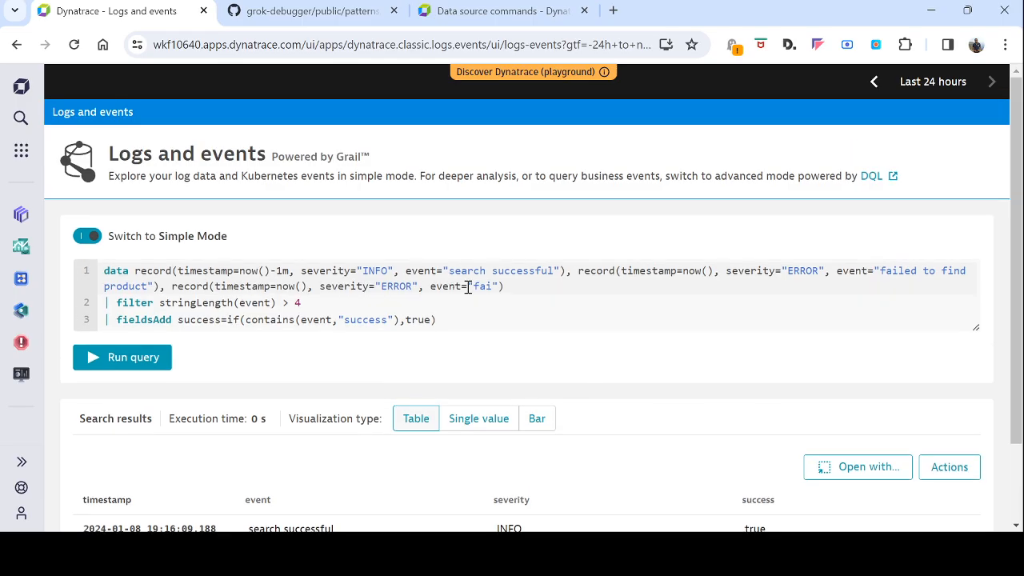
# Extend the third record's event text to "failed", run the query, and check the results against the stringLength filter
pyautogui.moveTo(312, 303); pyautogui.dragTo(105, 302)
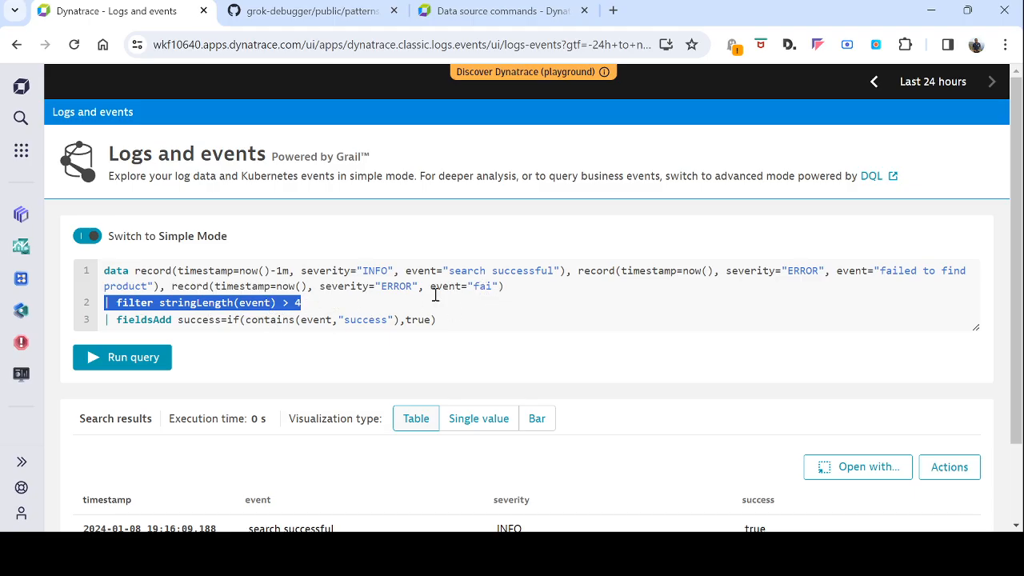
pyautogui.click(472, 286)
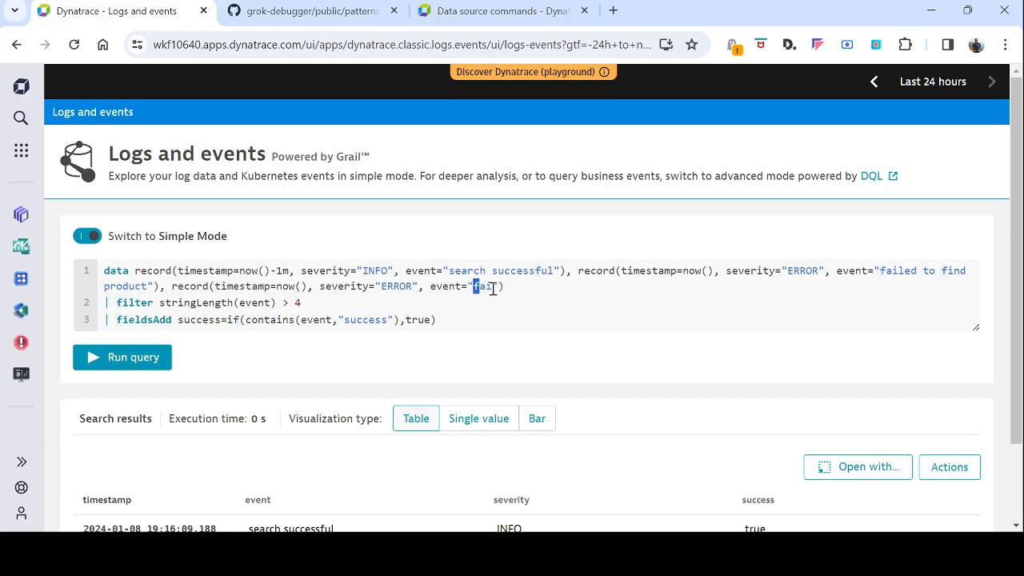
pyautogui.write('led')
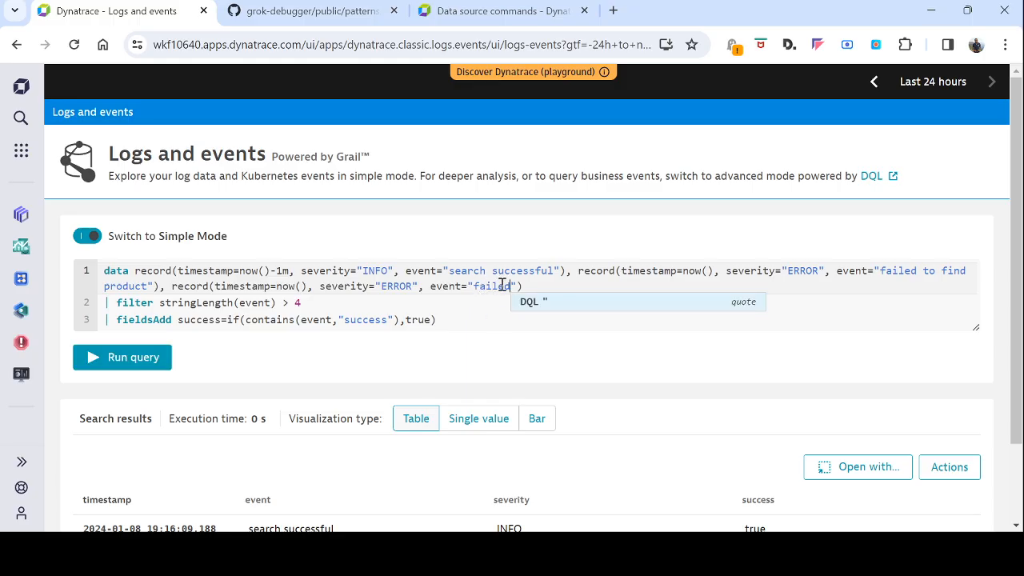
pyautogui.click(126, 357)
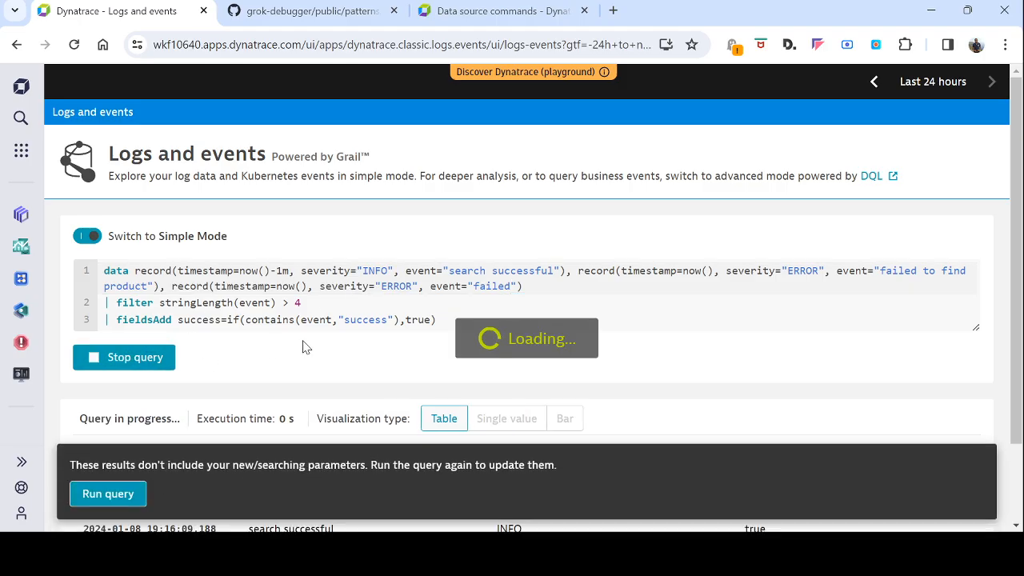
pyautogui.scroll(-2, 304, 347)
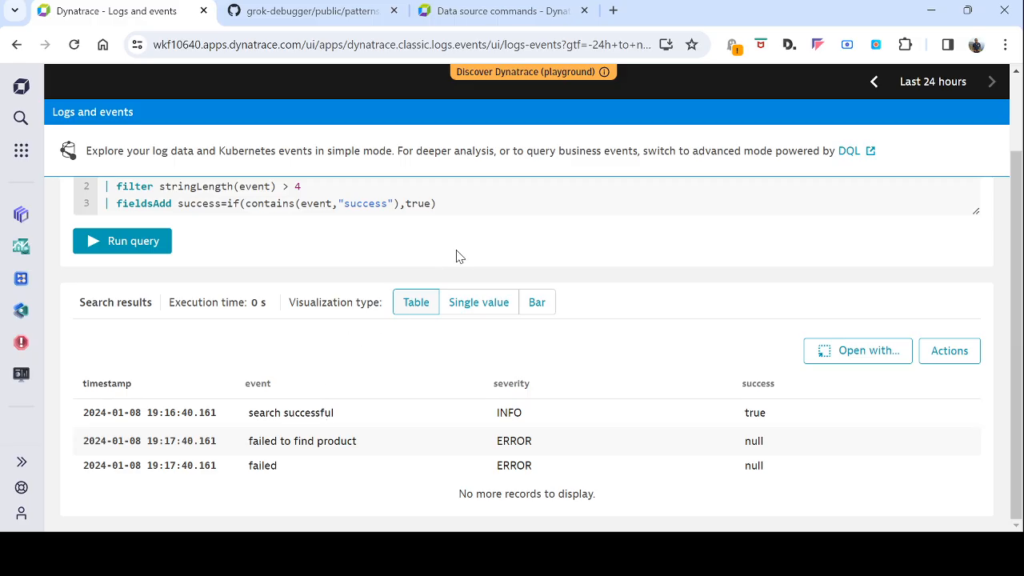
pyautogui.scroll(3, 496, 204)
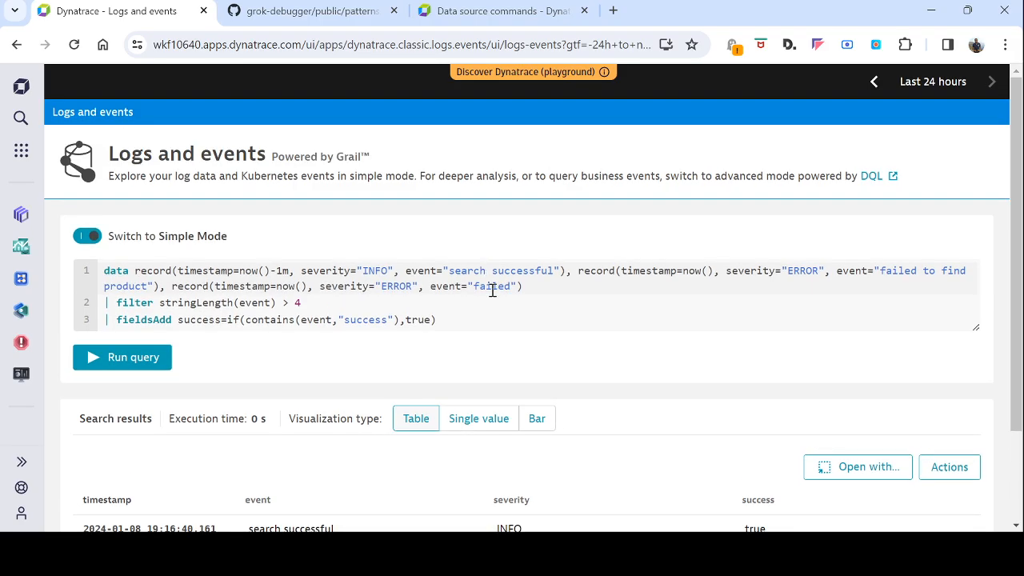
# Reset the query to the default log fetch sorted by timestamp by switching to simple mode and back to advanced mode
pyautogui.moveTo(466, 317); pyautogui.dragTo(104, 271)
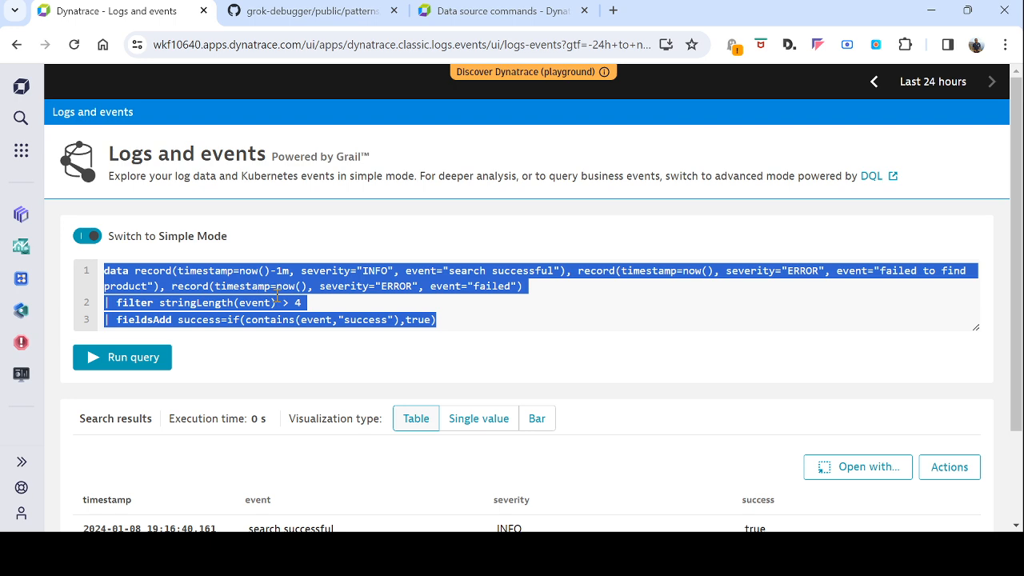
pyautogui.click(90, 237)
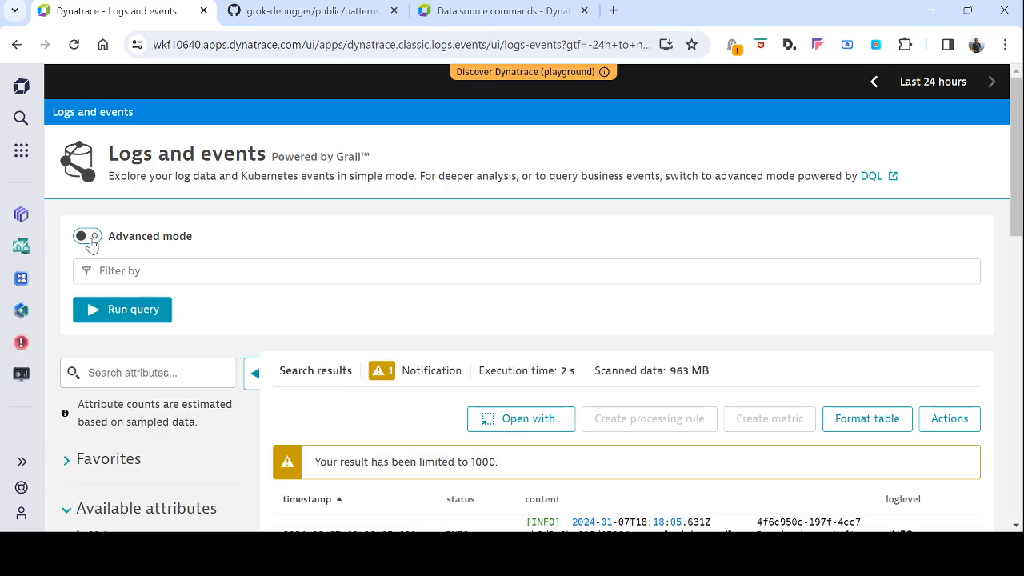
pyautogui.click(87, 237)
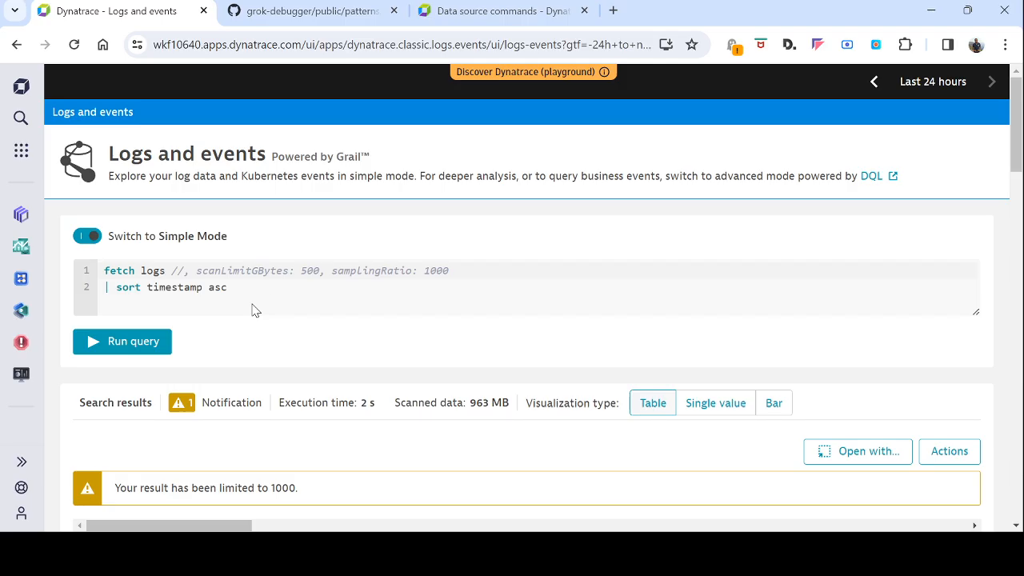
pyautogui.click(266, 286)
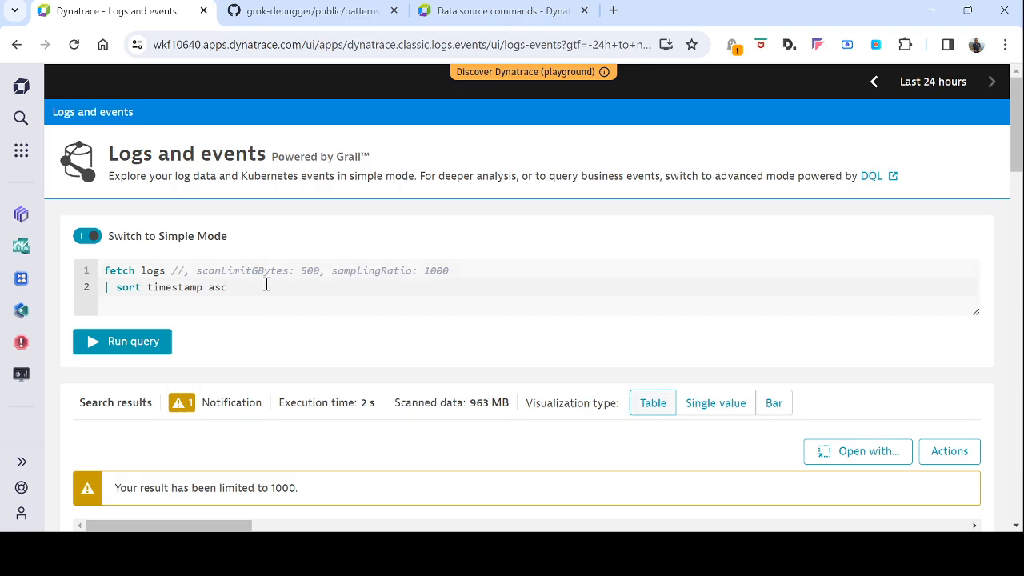